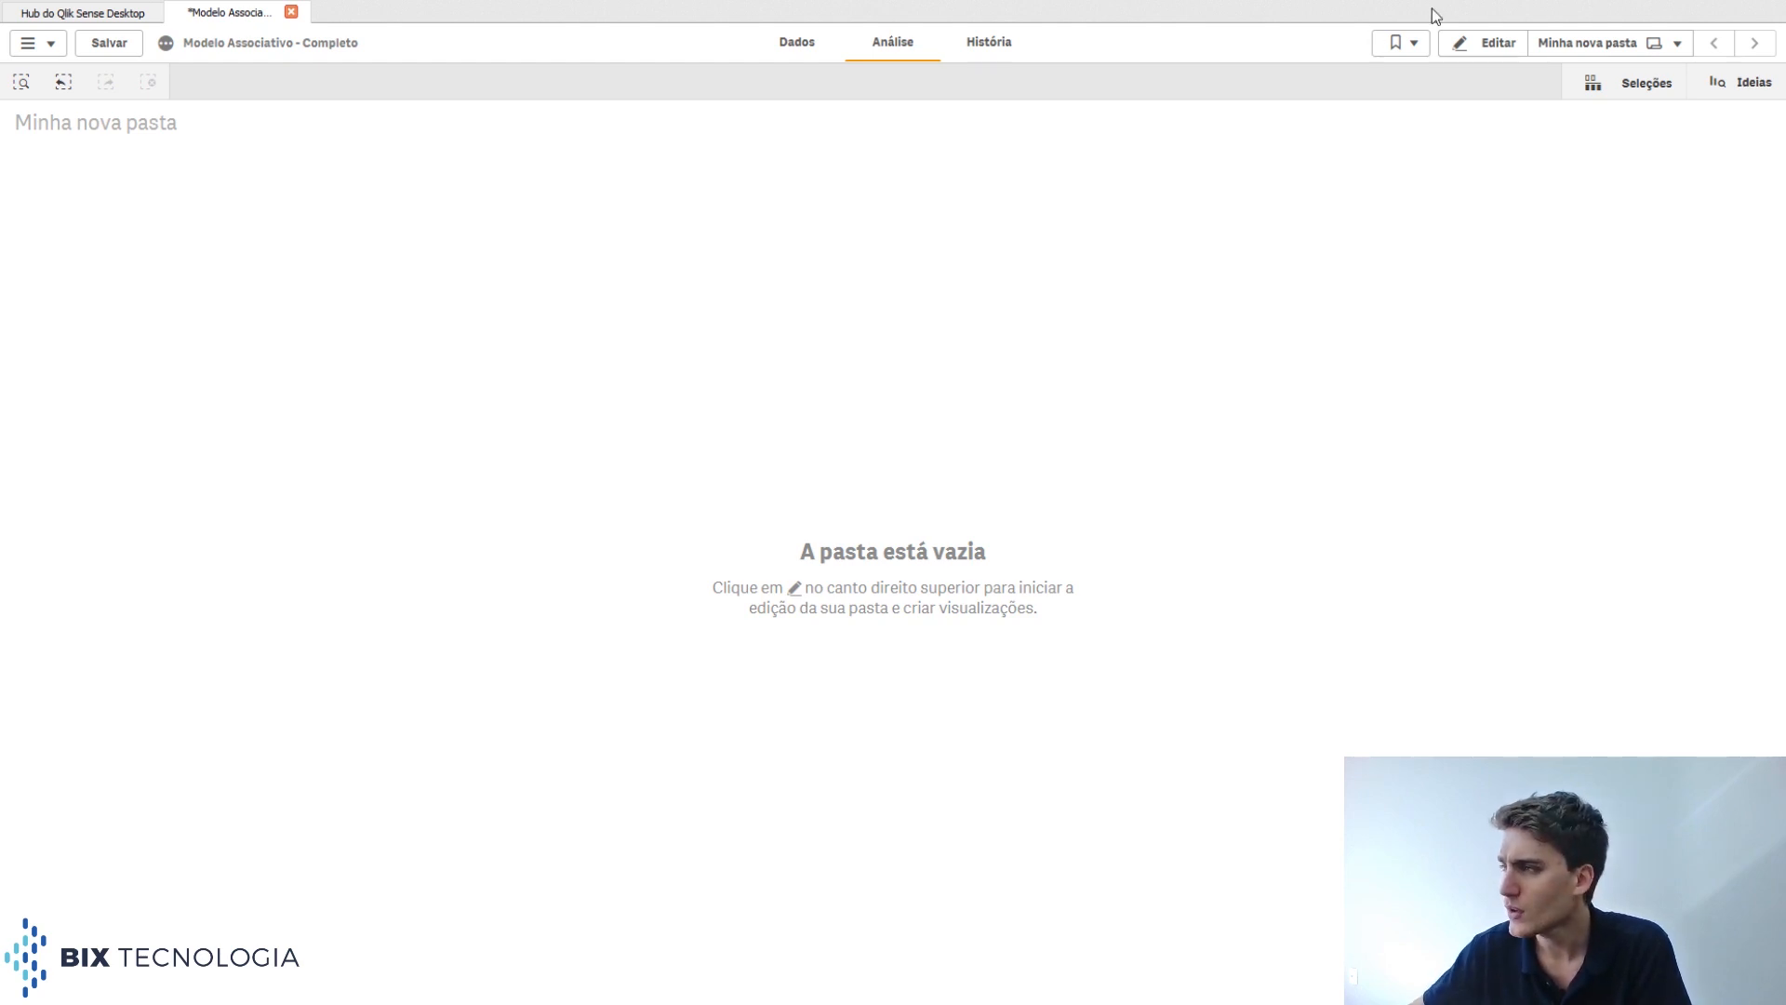
Start editing the sheet and add a filter pane resized to a one-row strip across its full width.
{"action": "left_click", "coordinate": [1508, 48]}
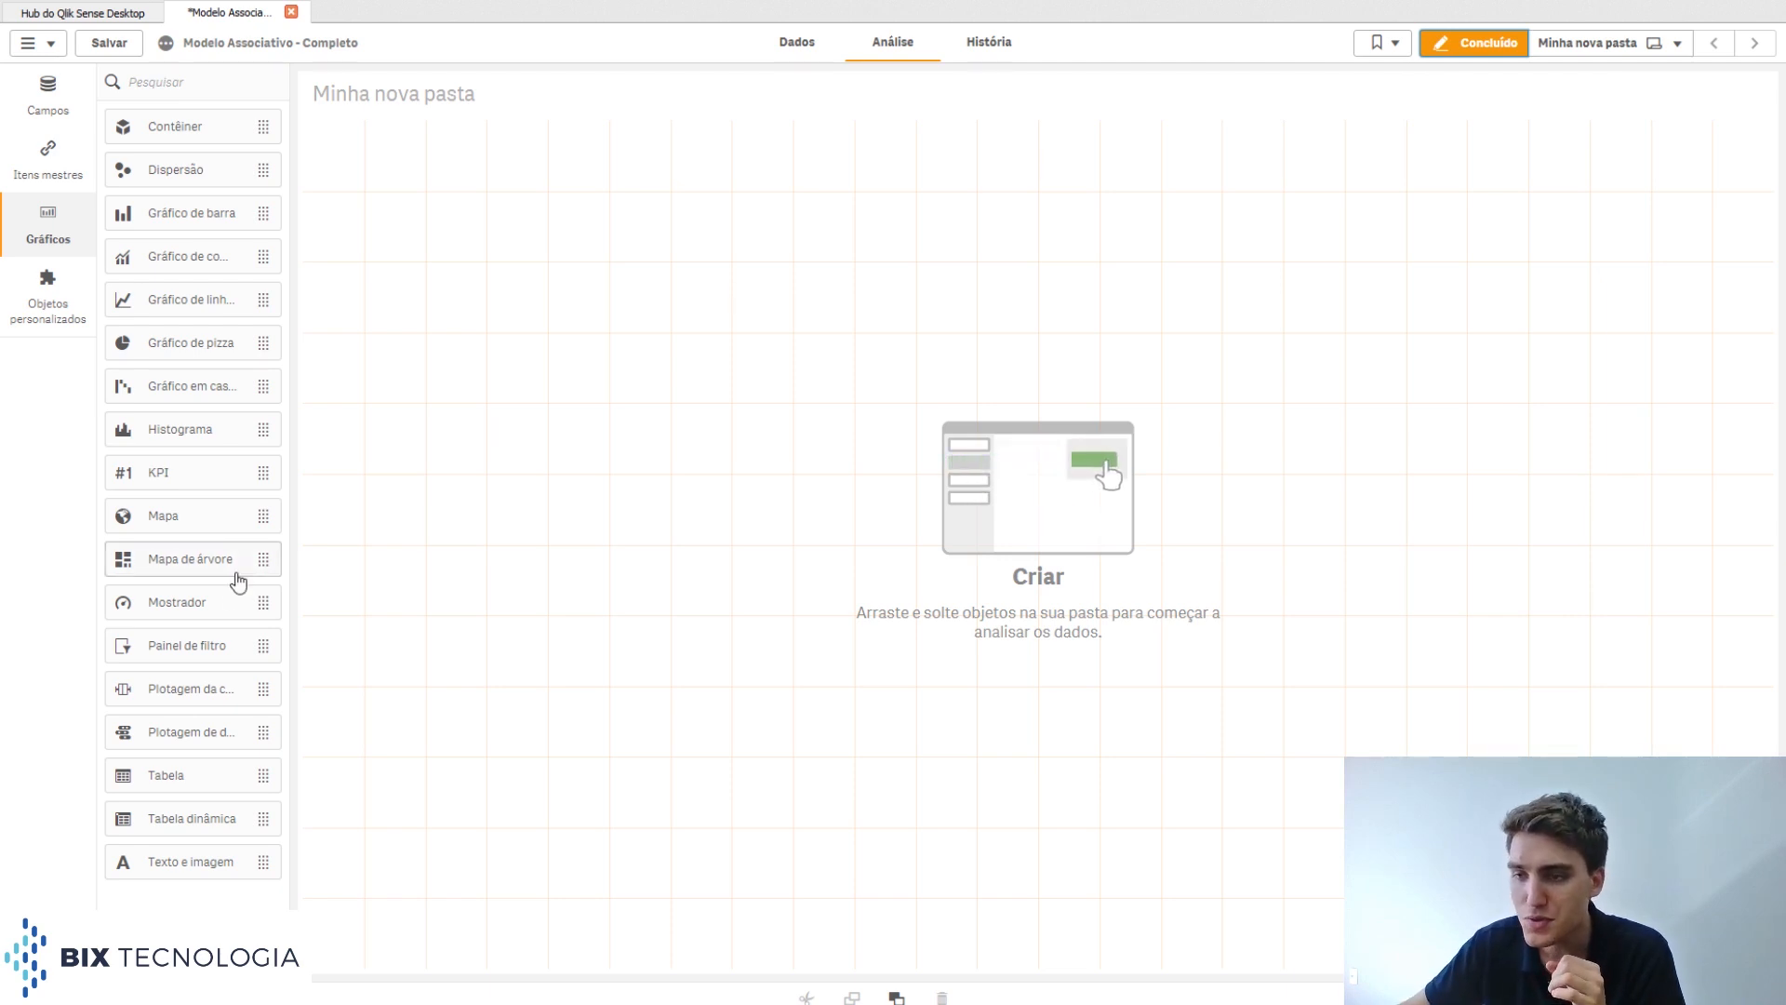
{"action": "left_click_drag", "start_coordinate": [206, 646], "coordinate": [670, 192]}
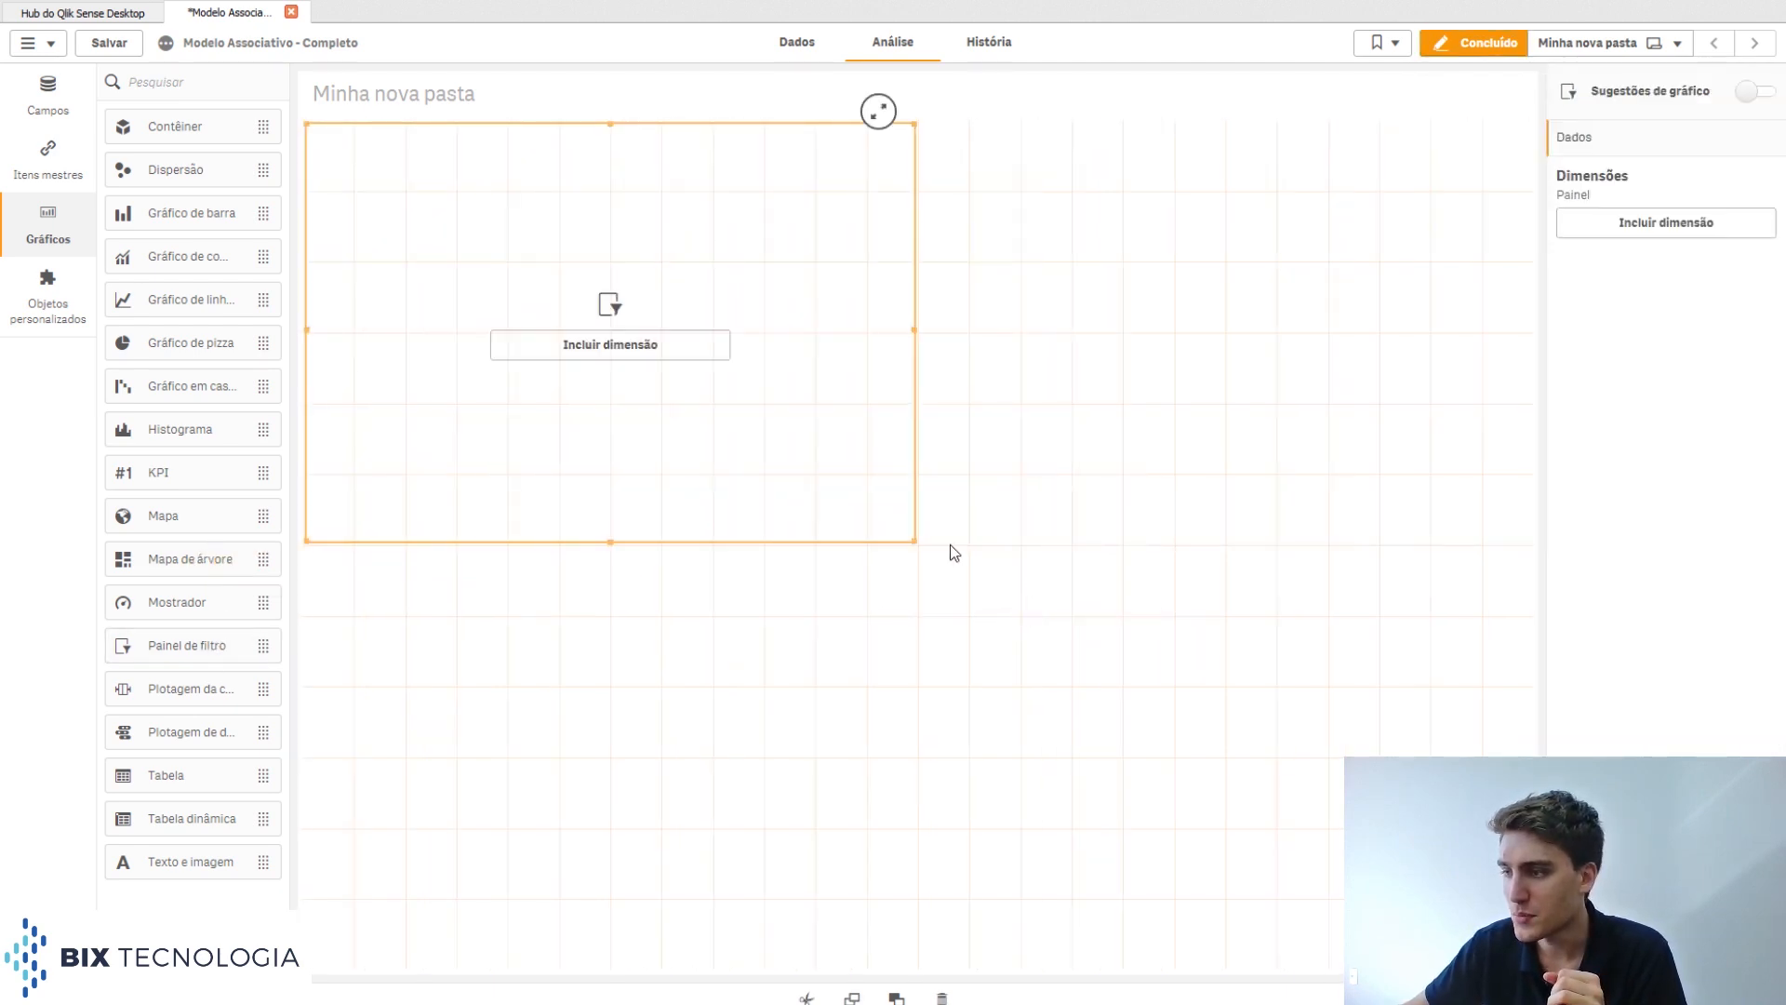
{"action": "left_click_drag", "start_coordinate": [912, 542], "coordinate": [1619, 191]}
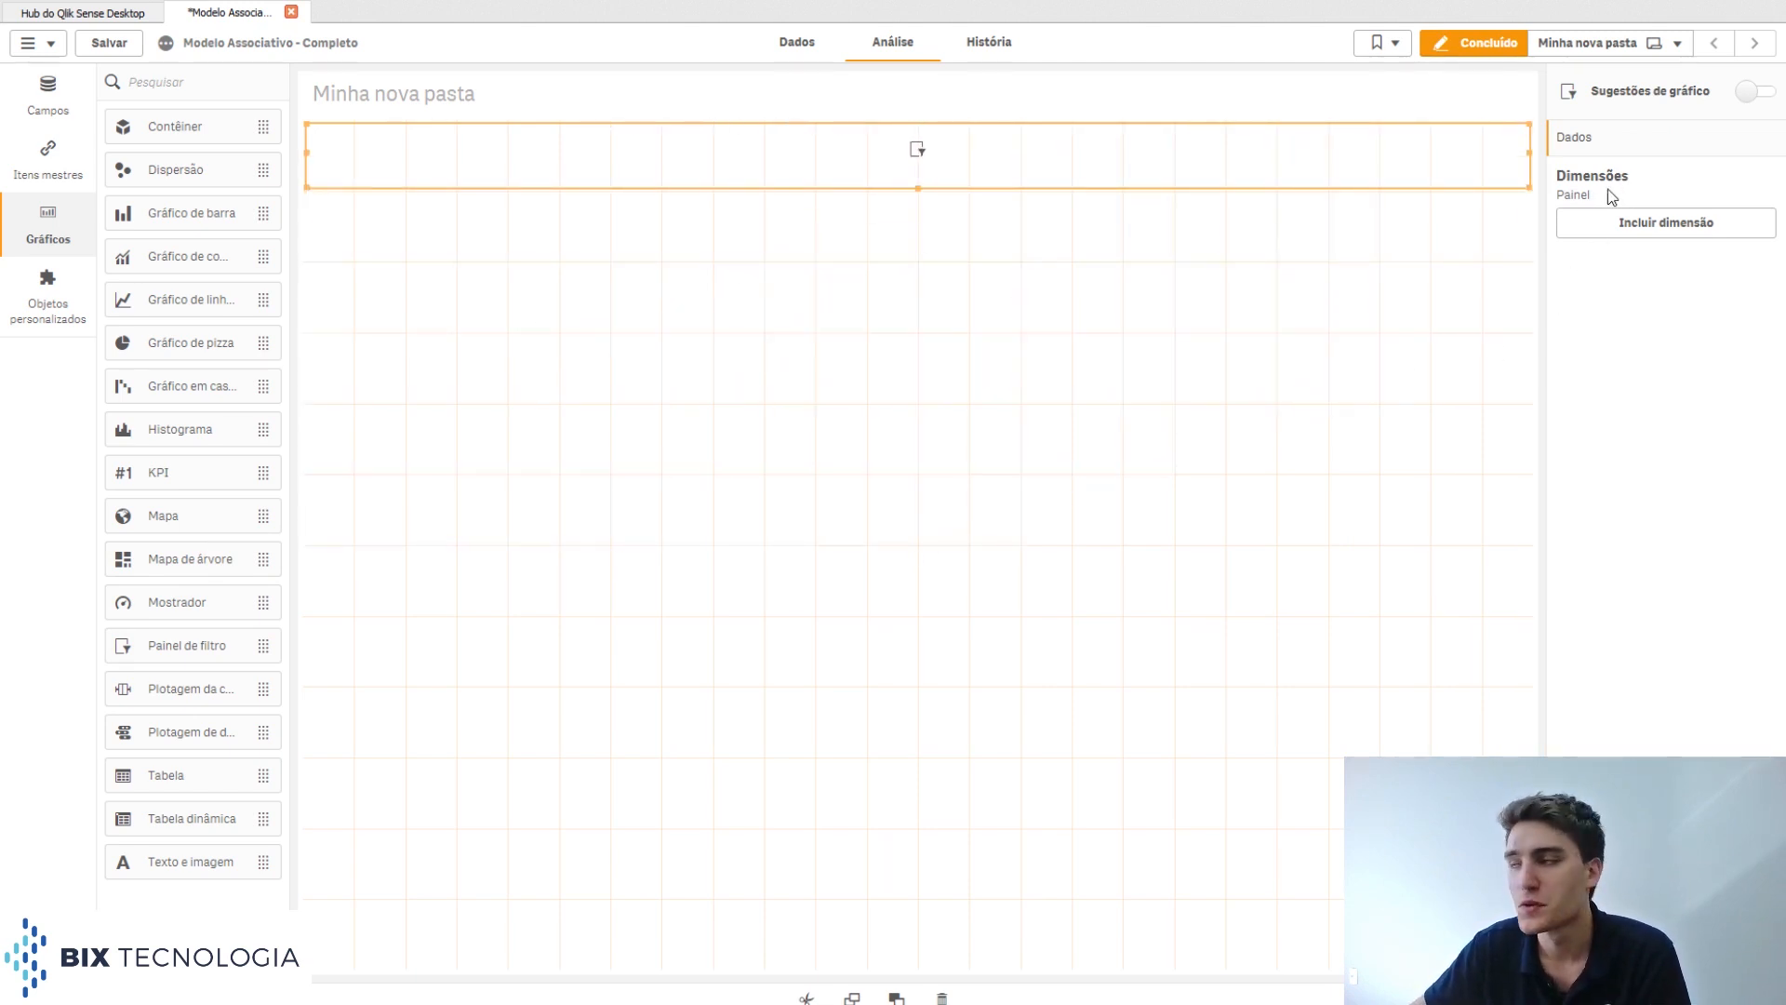
Add the dimensions Pais, Ano and Cargo to the filter pane.
{"action": "left_click", "coordinate": [1662, 226]}
{"action": "type", "text": "Pais"}
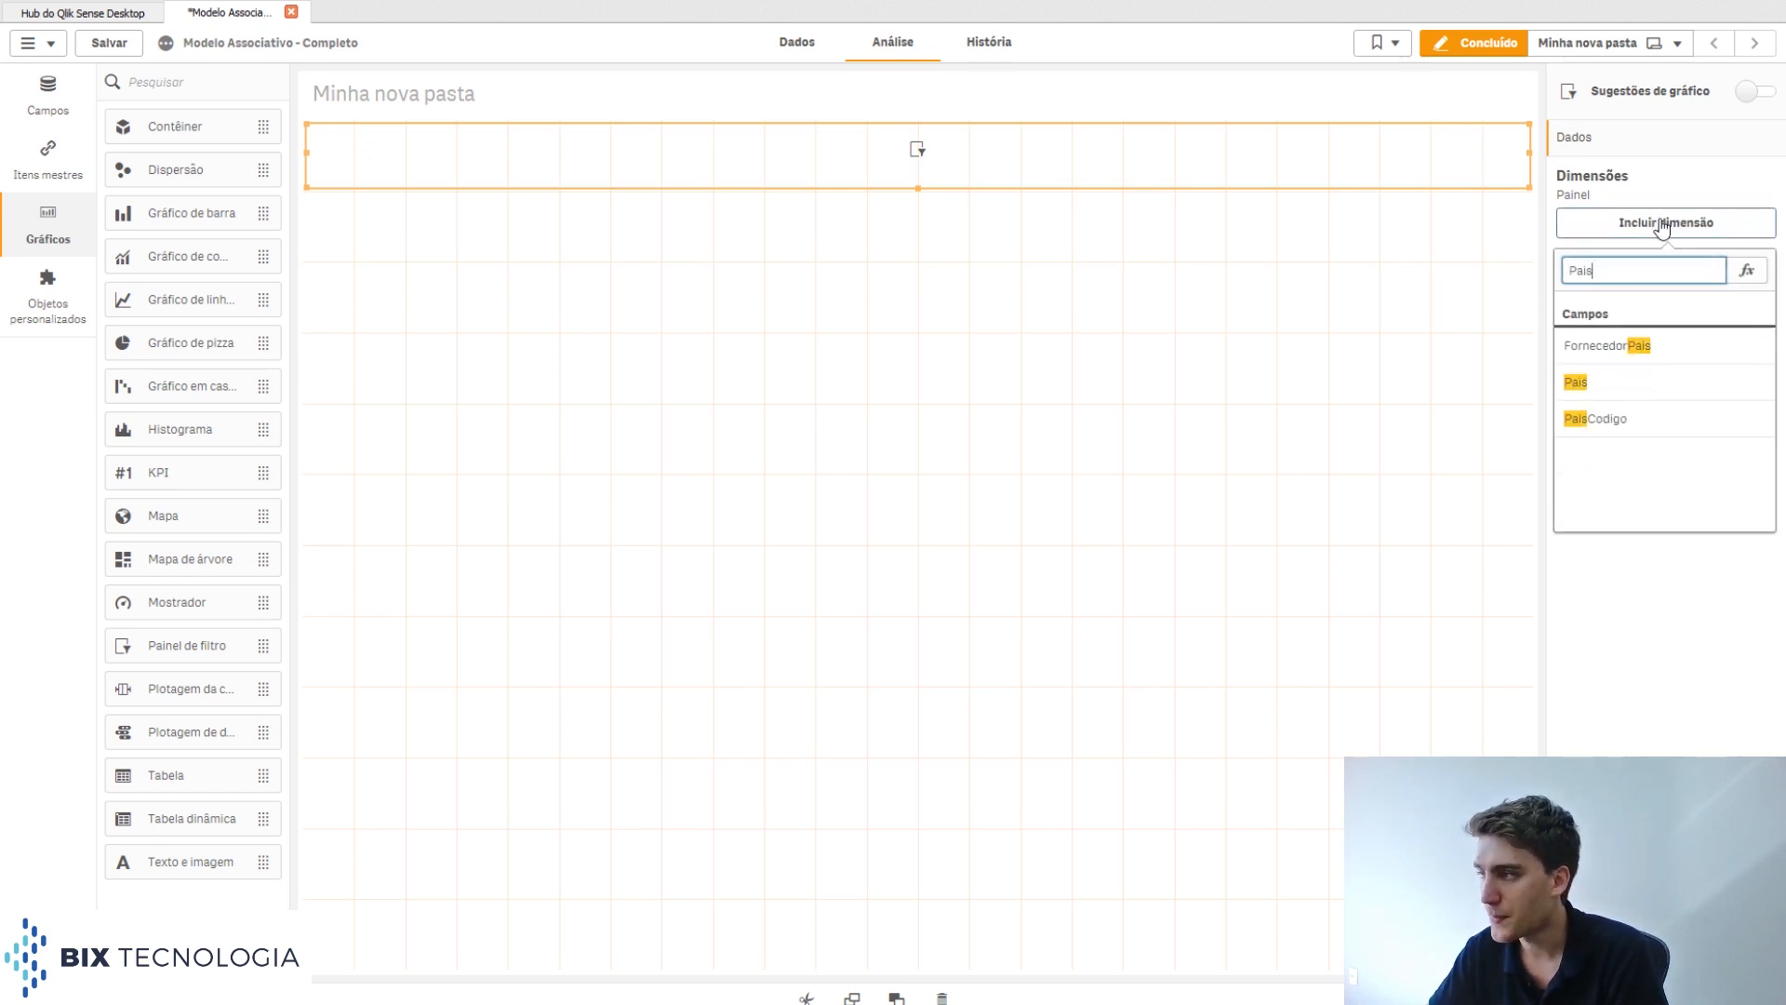
{"action": "left_click", "coordinate": [1648, 383]}
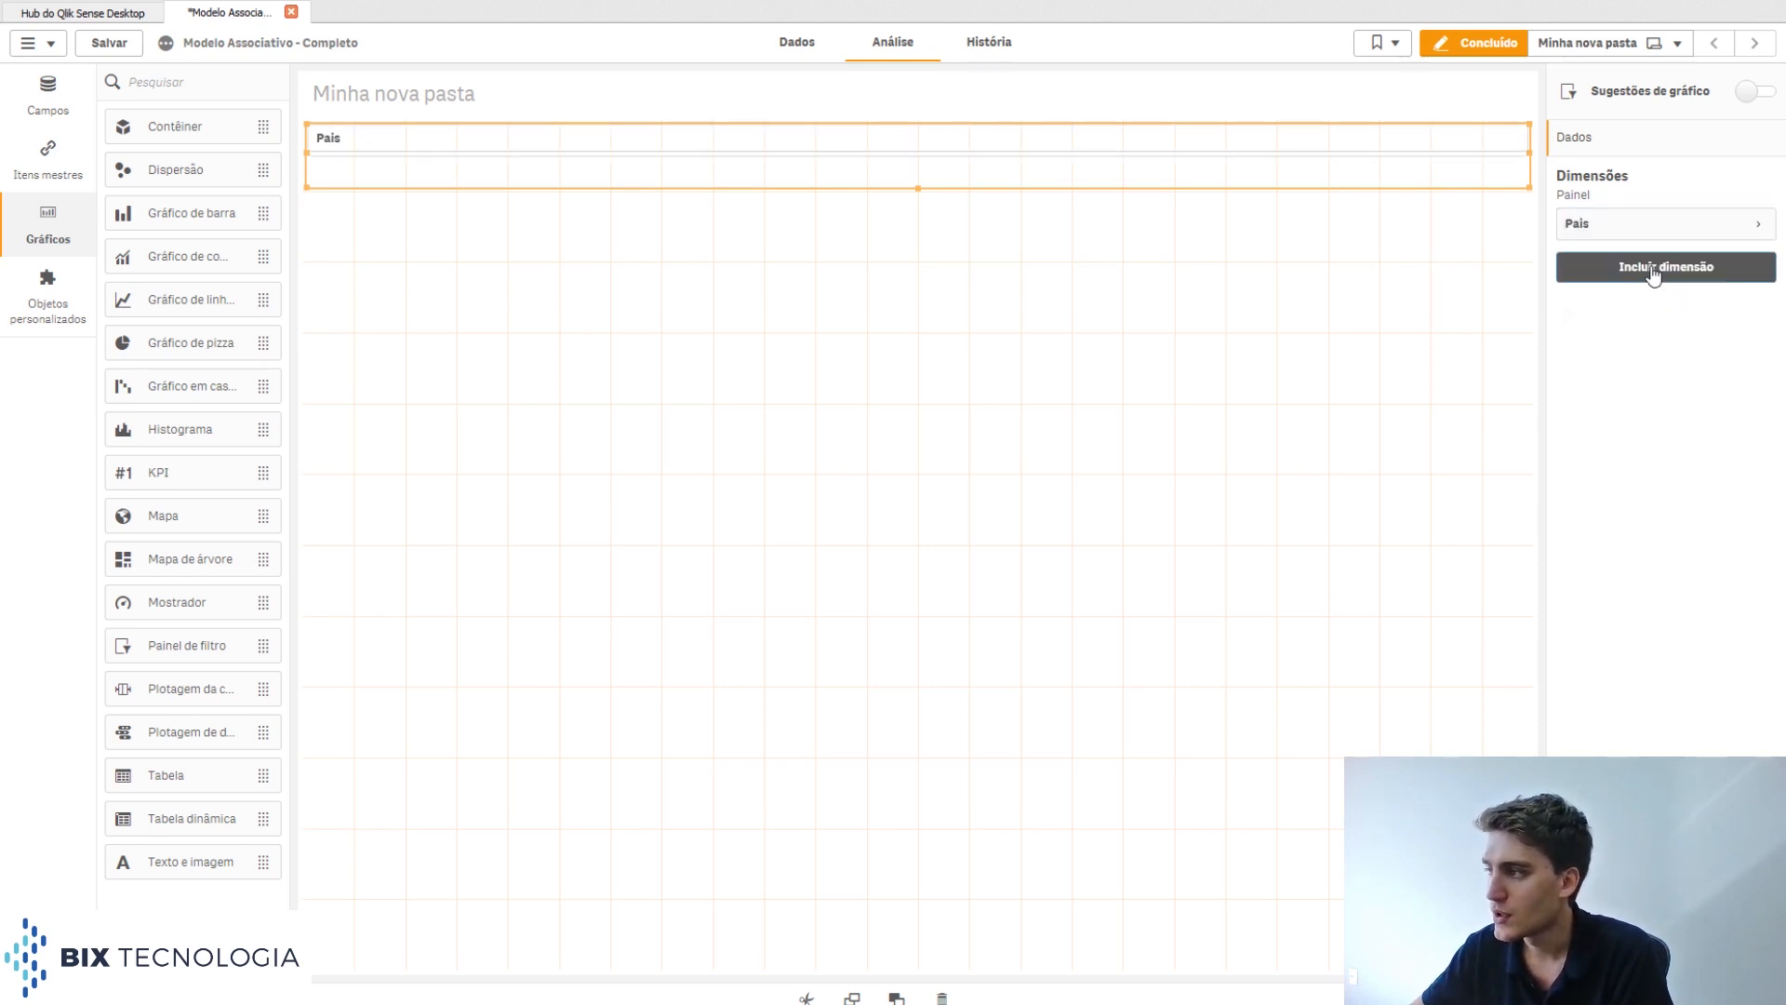
{"action": "left_click", "coordinate": [1652, 270]}
{"action": "type", "text": "Ano"}
{"action": "left_click", "coordinate": [1639, 402]}
{"action": "left_click", "coordinate": [1640, 317]}
{"action": "type", "text": "Car"}
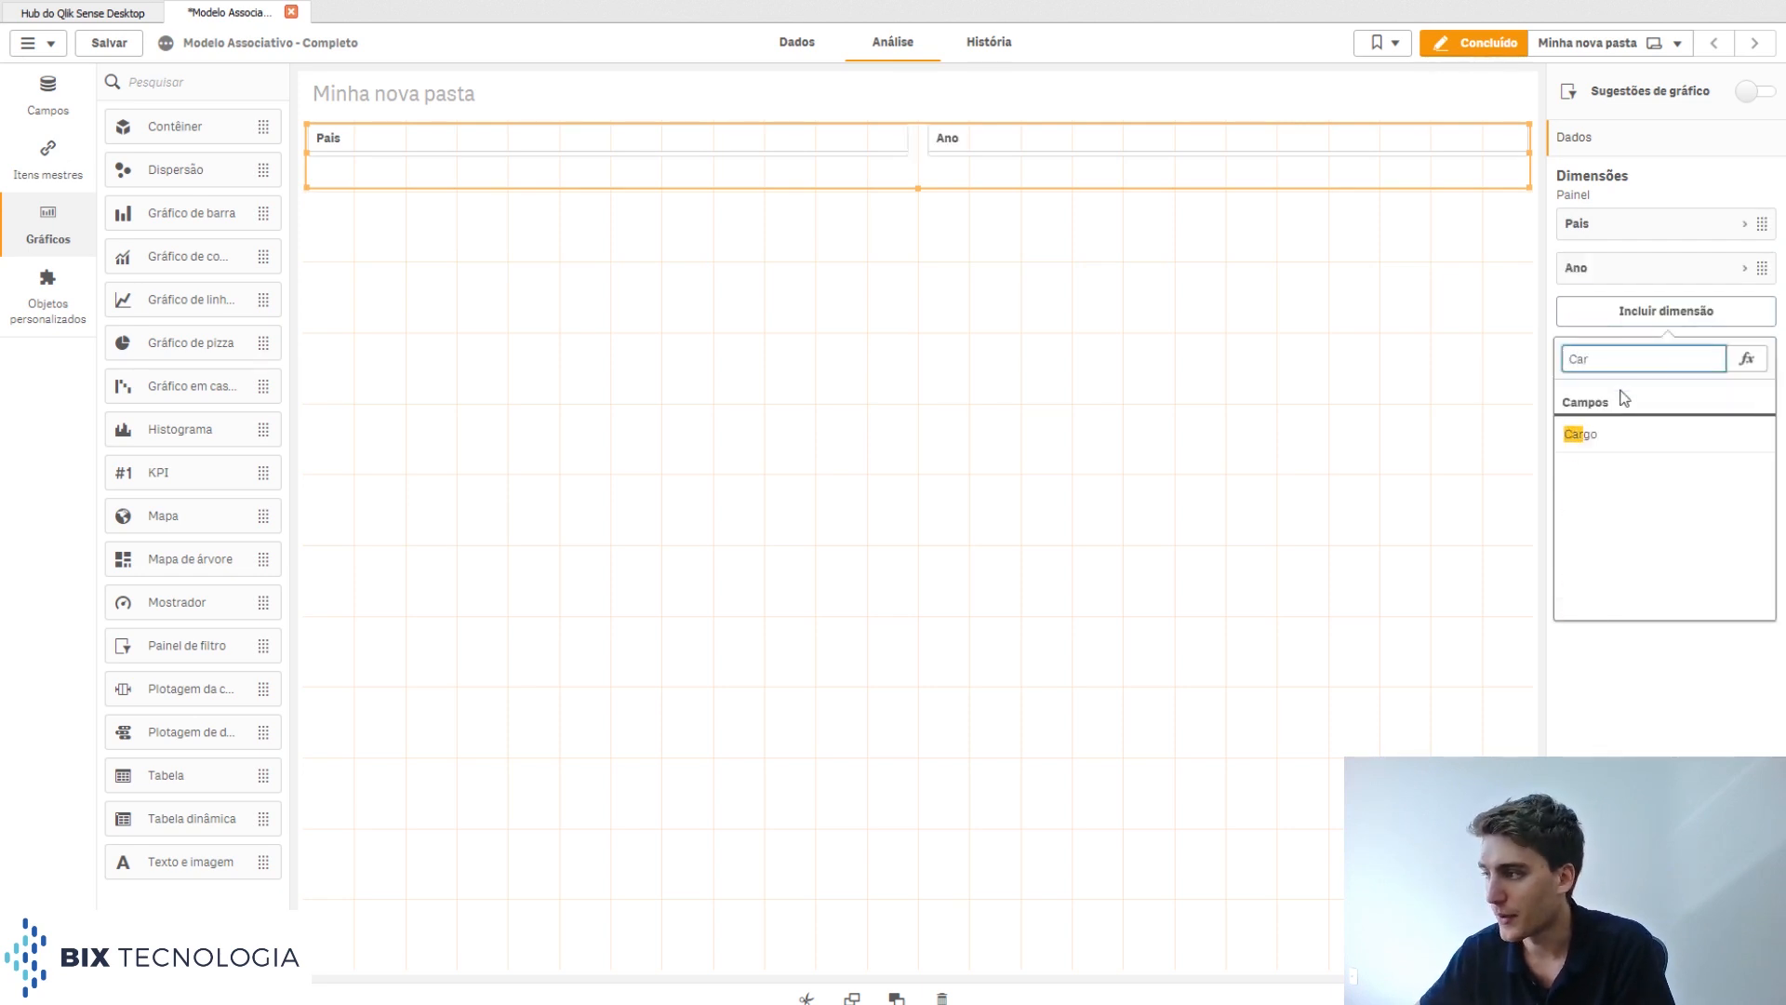
{"action": "left_click", "coordinate": [1623, 451]}
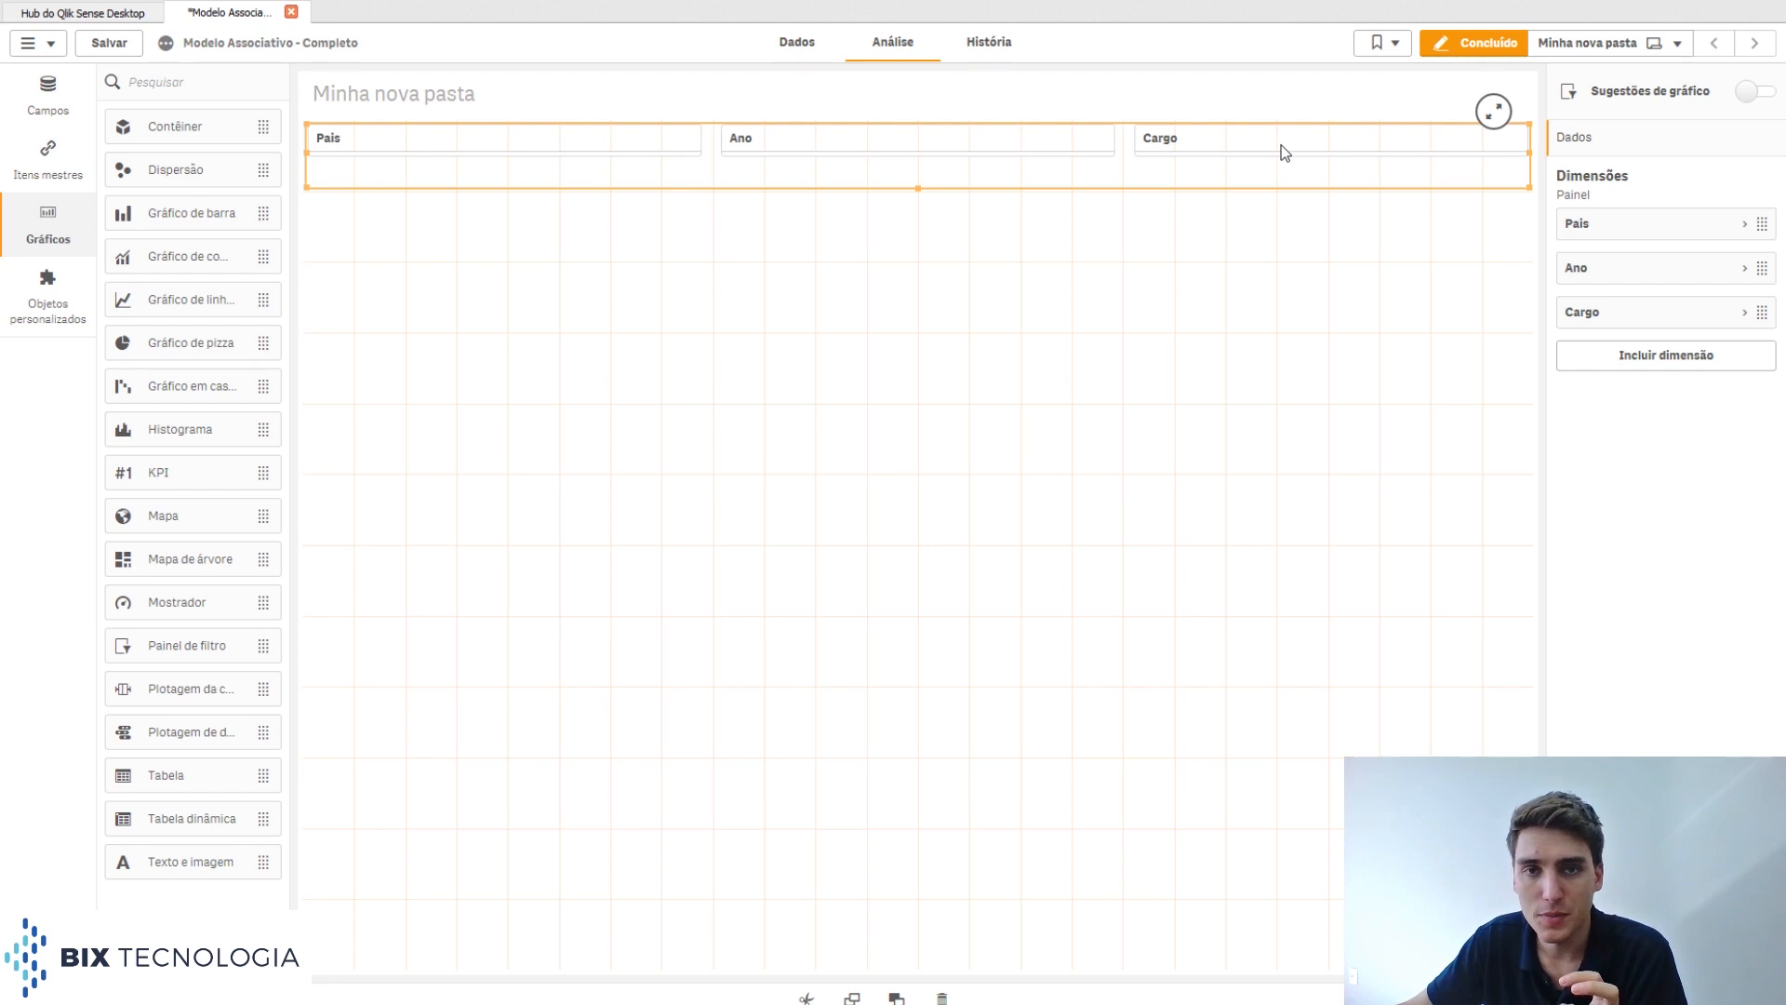
Place two KPI objects stacked below the filter pane and give the upper one the measure Sum(Valor).
{"action": "left_click_drag", "start_coordinate": [183, 490], "coordinate": [483, 363]}
{"action": "left_click_drag", "start_coordinate": [175, 482], "coordinate": [525, 721]}
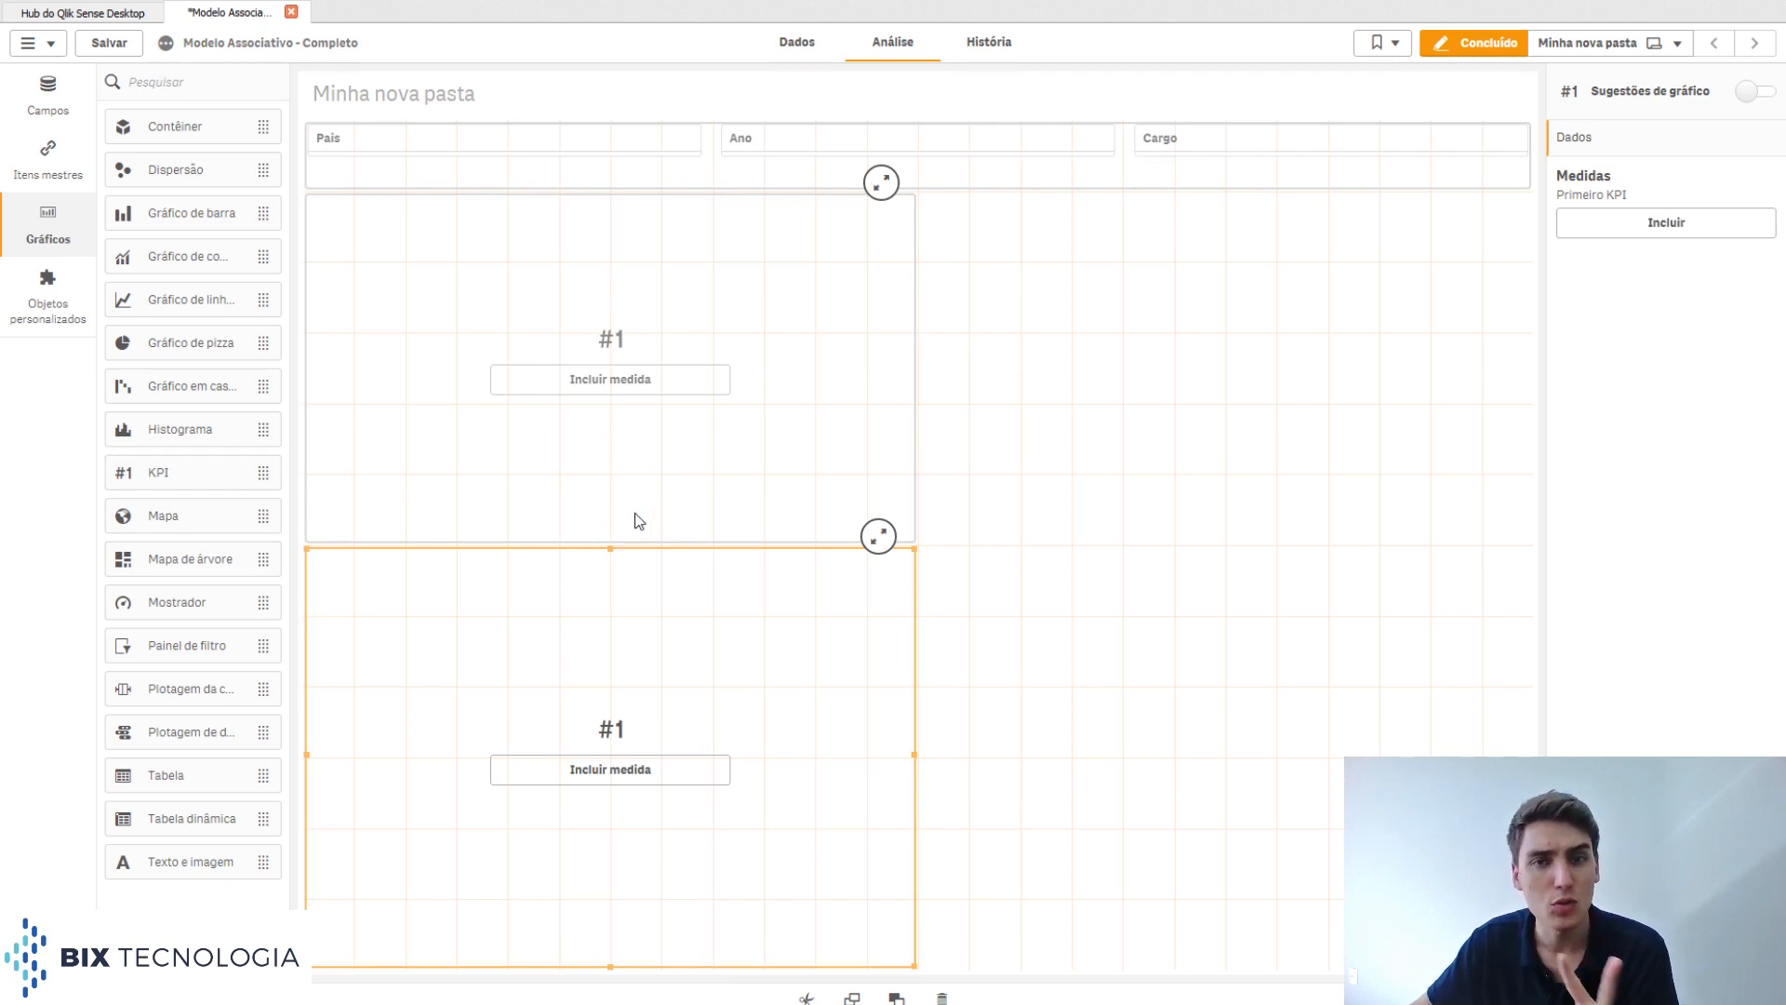
{"action": "left_click", "coordinate": [646, 476]}
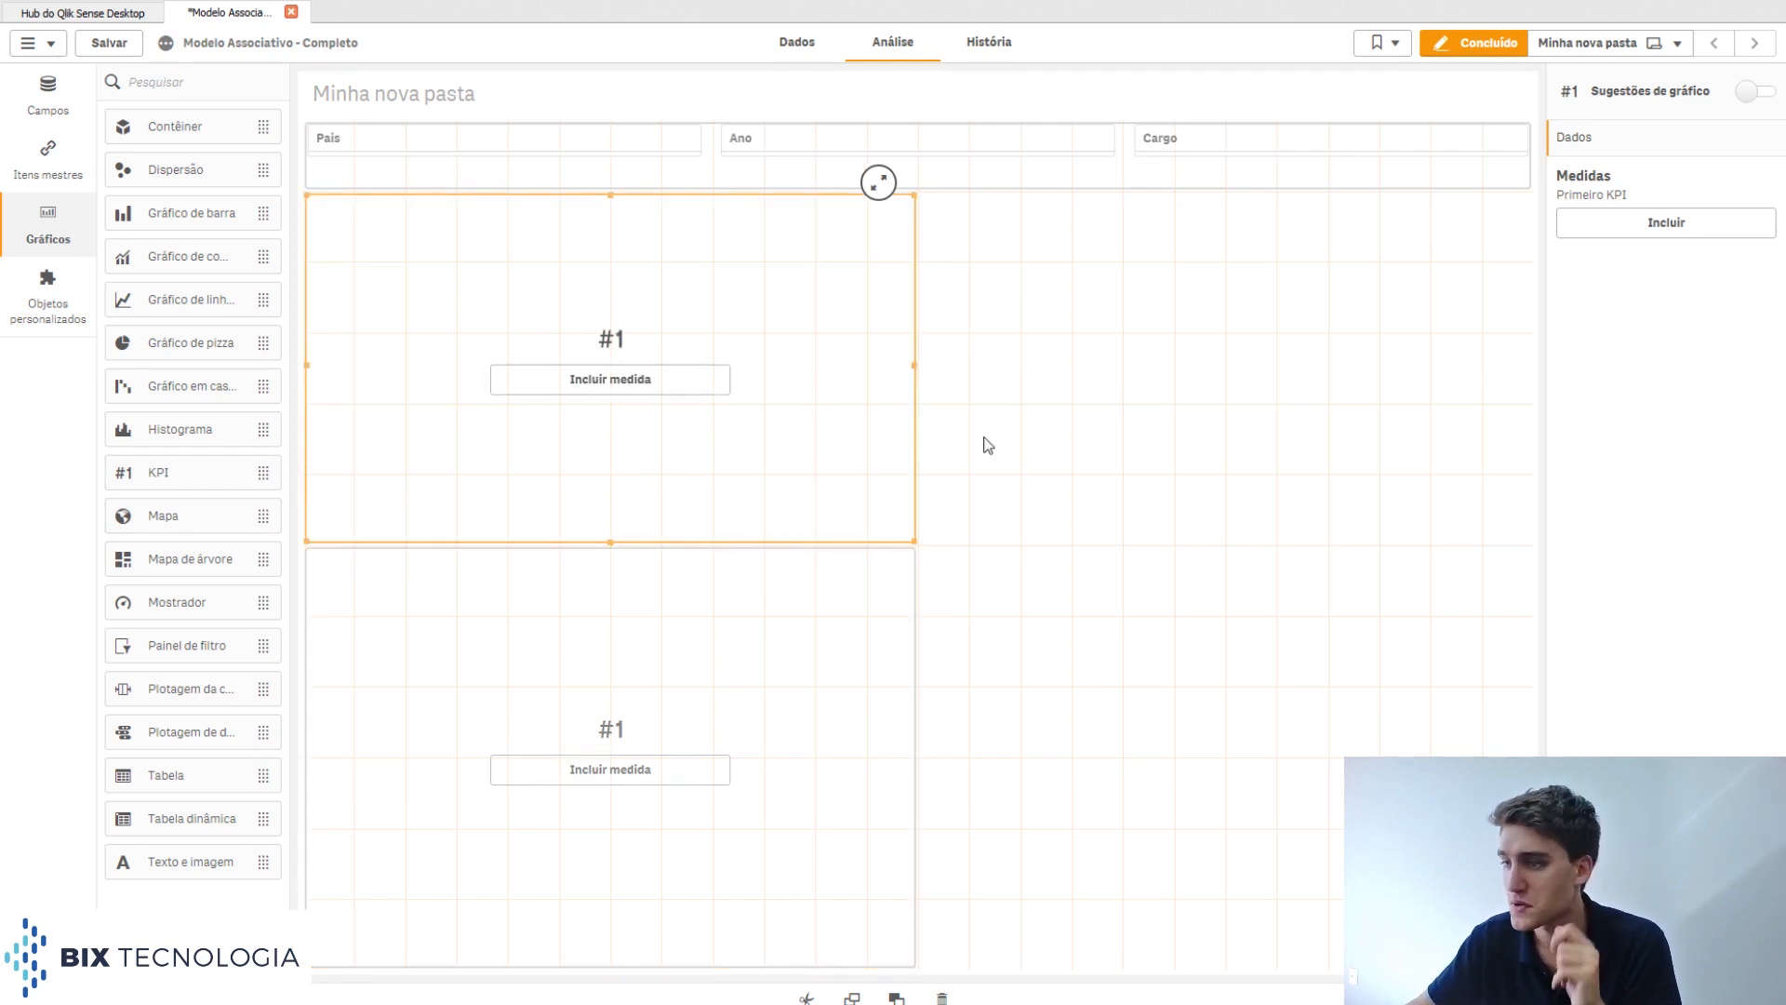
{"action": "left_click", "coordinate": [1665, 224]}
{"action": "scroll", "coordinate": [1715, 403], "scroll_direction": "down", "scroll_amount": 8}
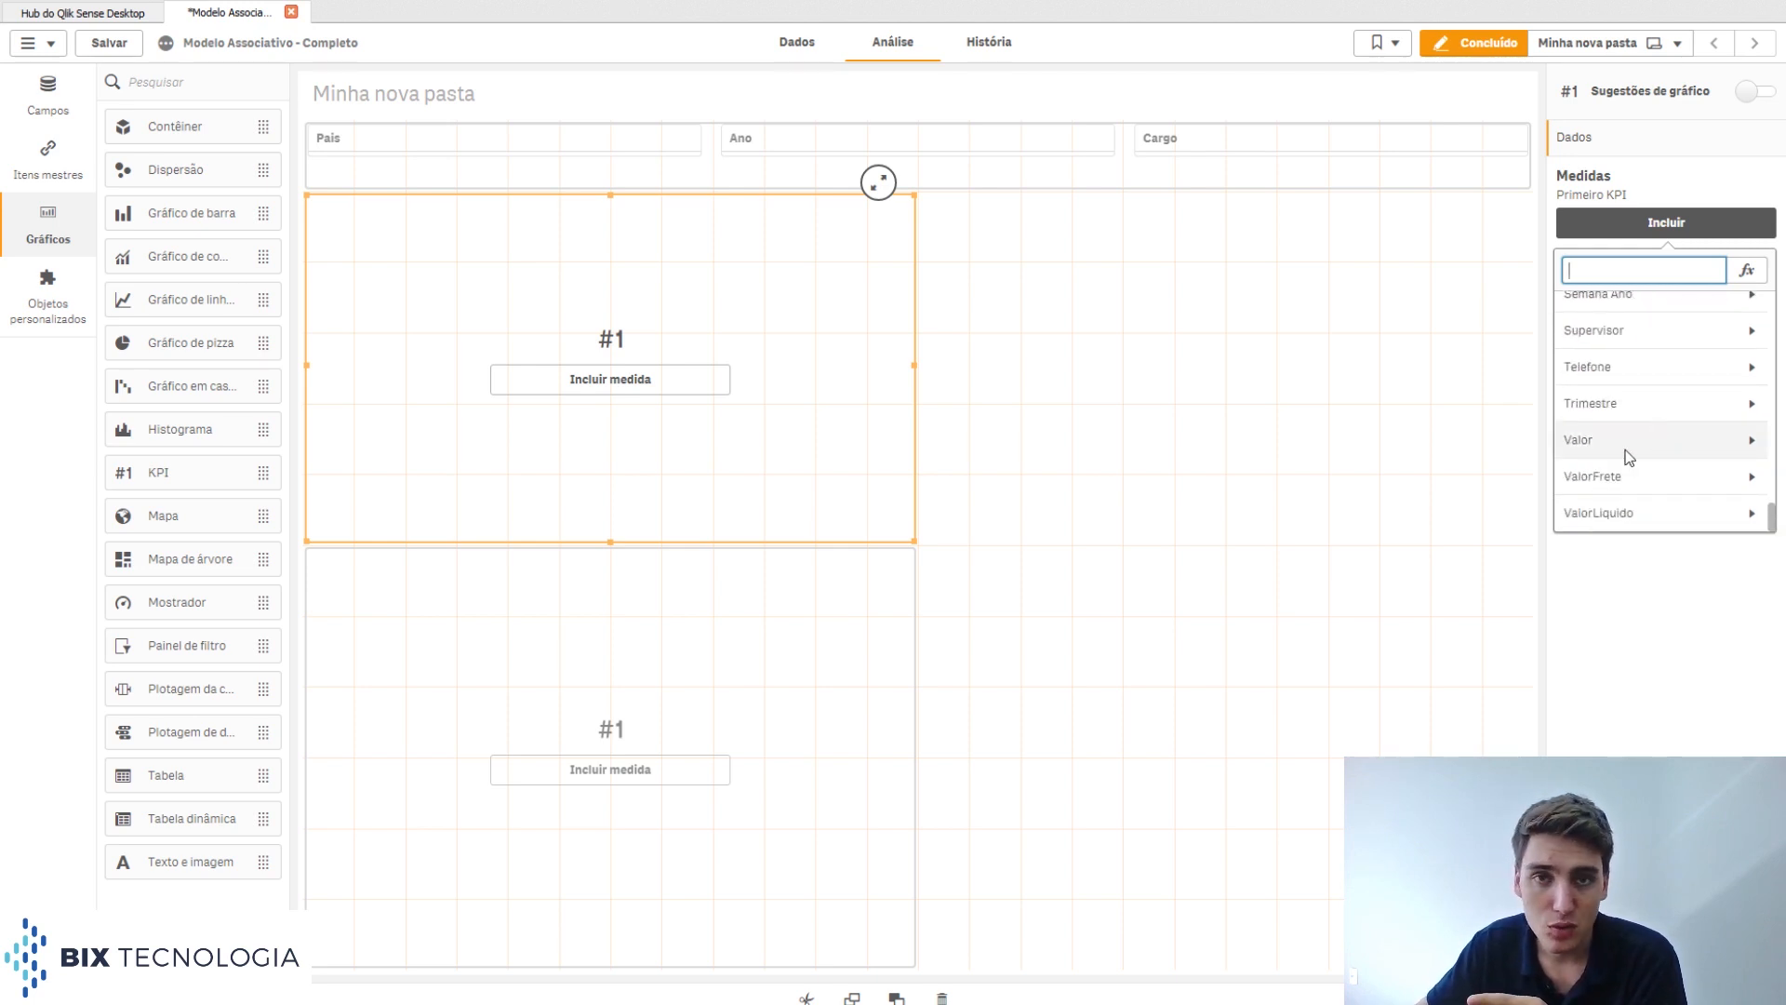
{"action": "left_click", "coordinate": [1626, 451]}
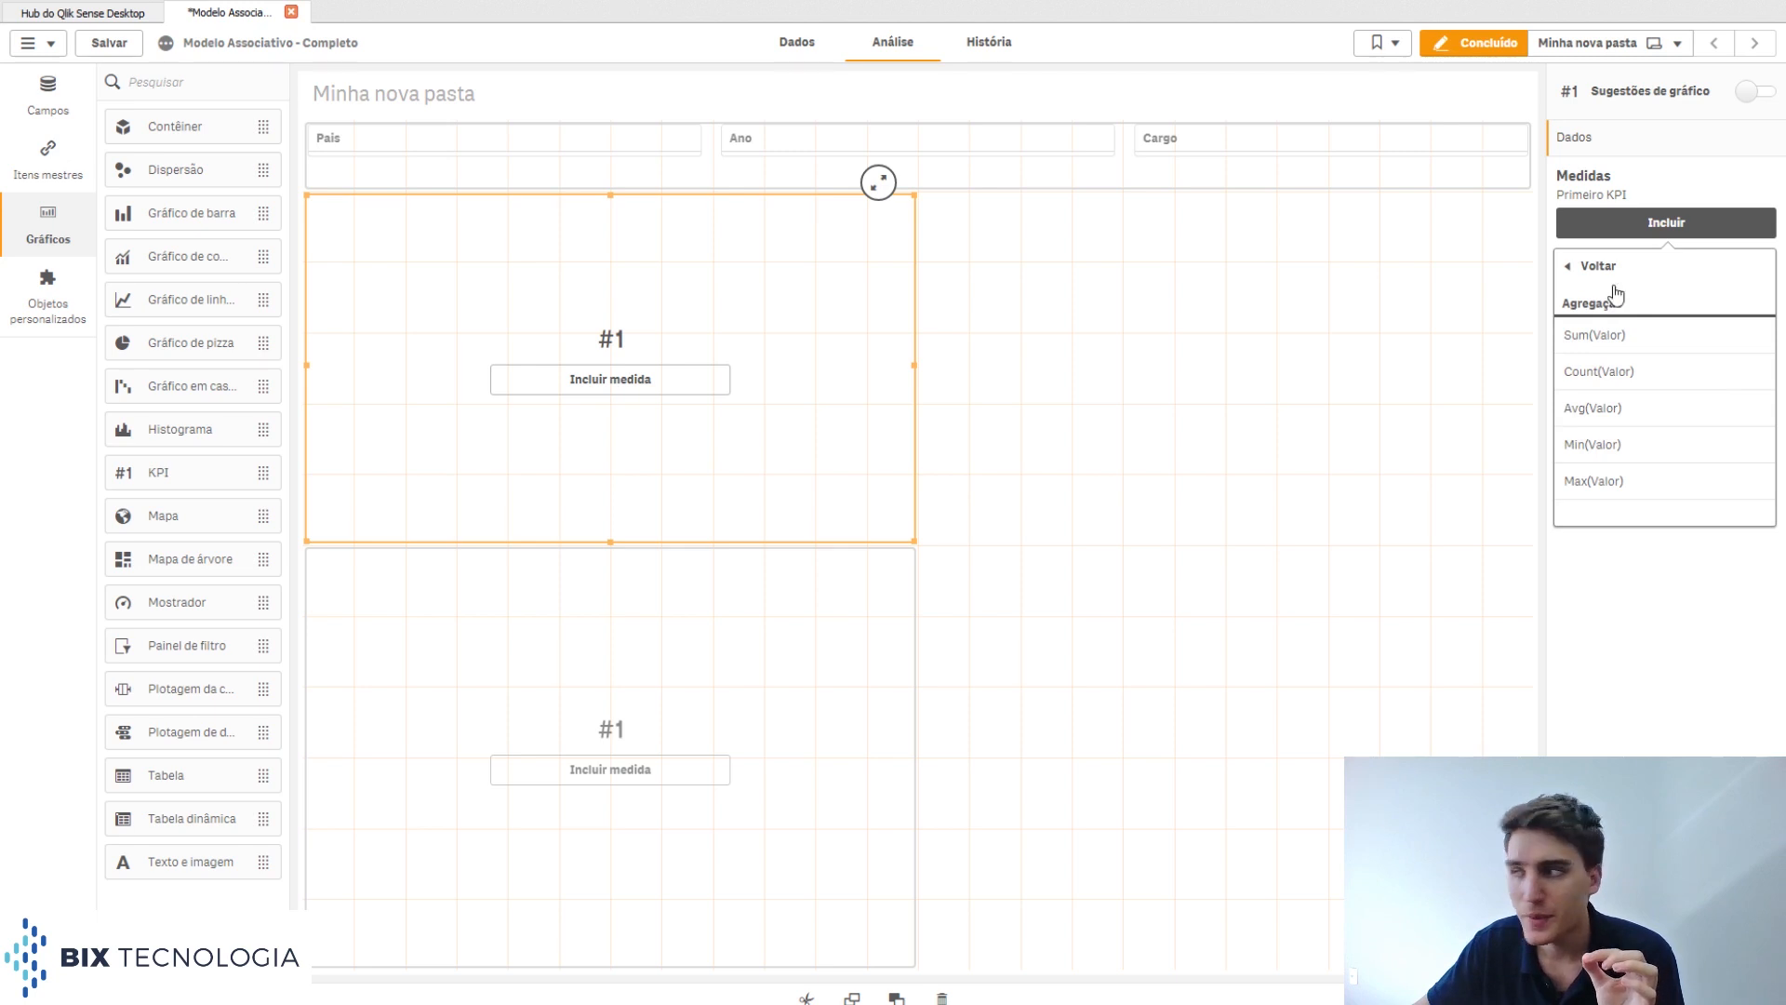
{"action": "left_click", "coordinate": [1610, 335]}
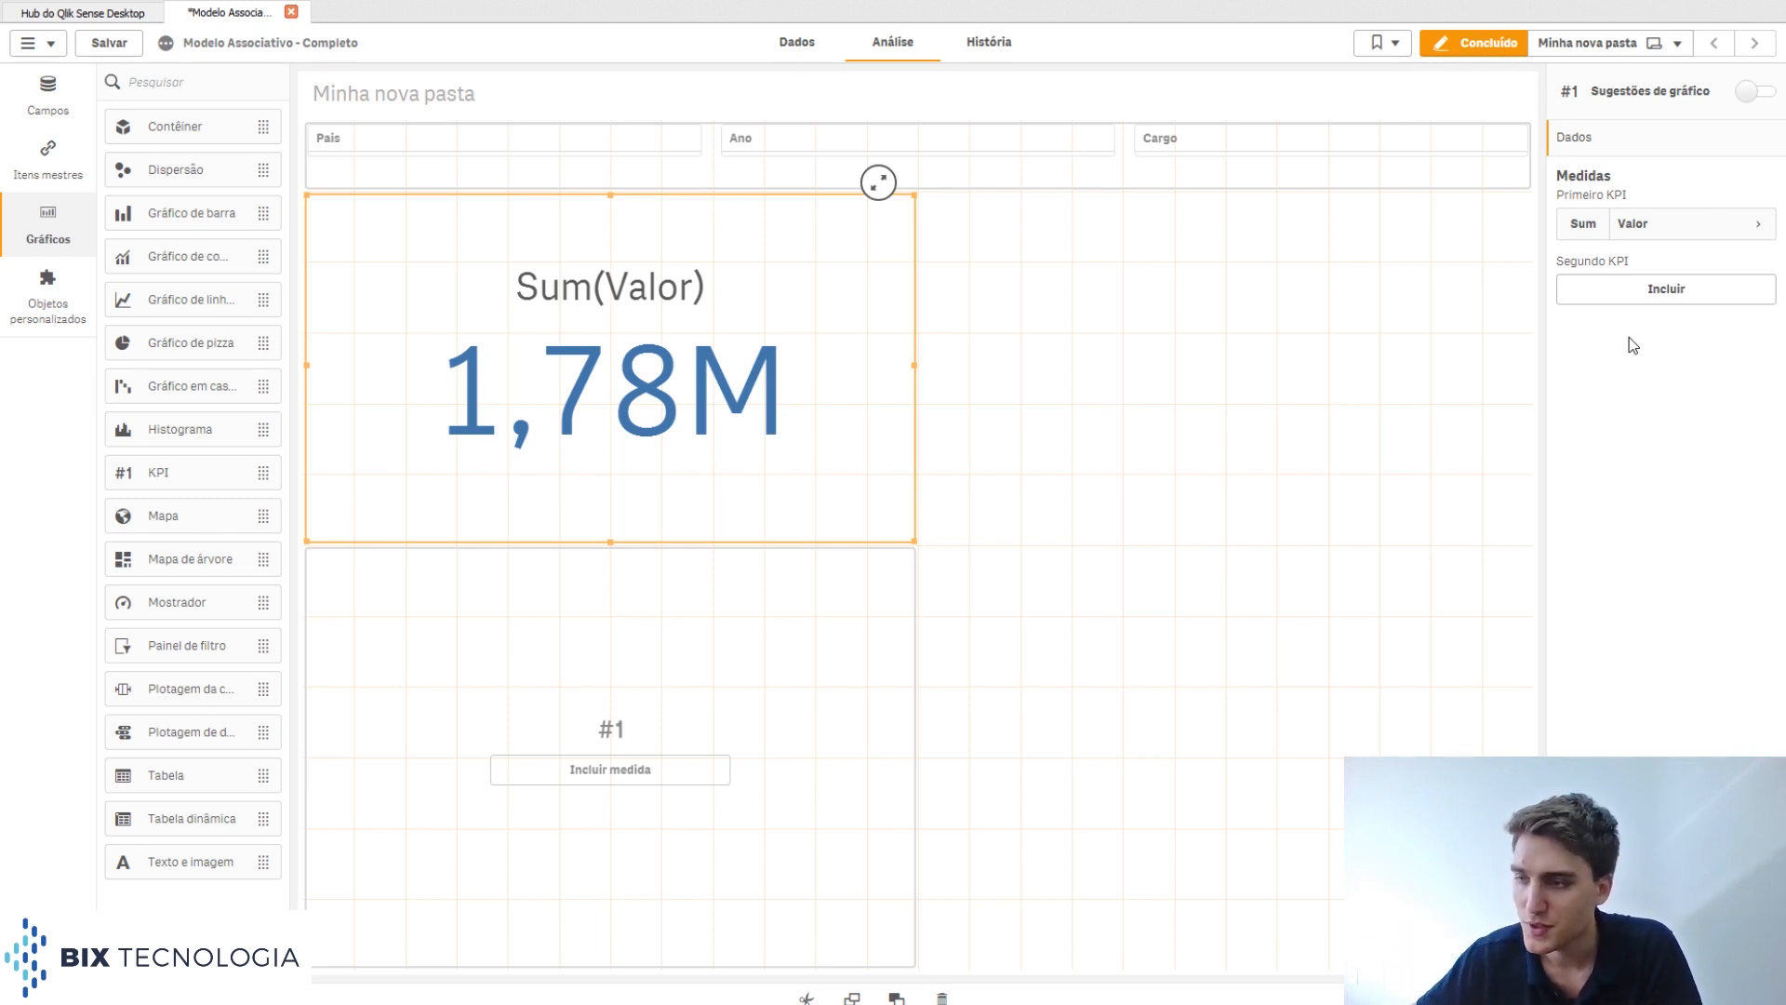
Add Sum(Valor) as the measure of the lower KPI.
{"action": "left_click", "coordinate": [610, 769]}
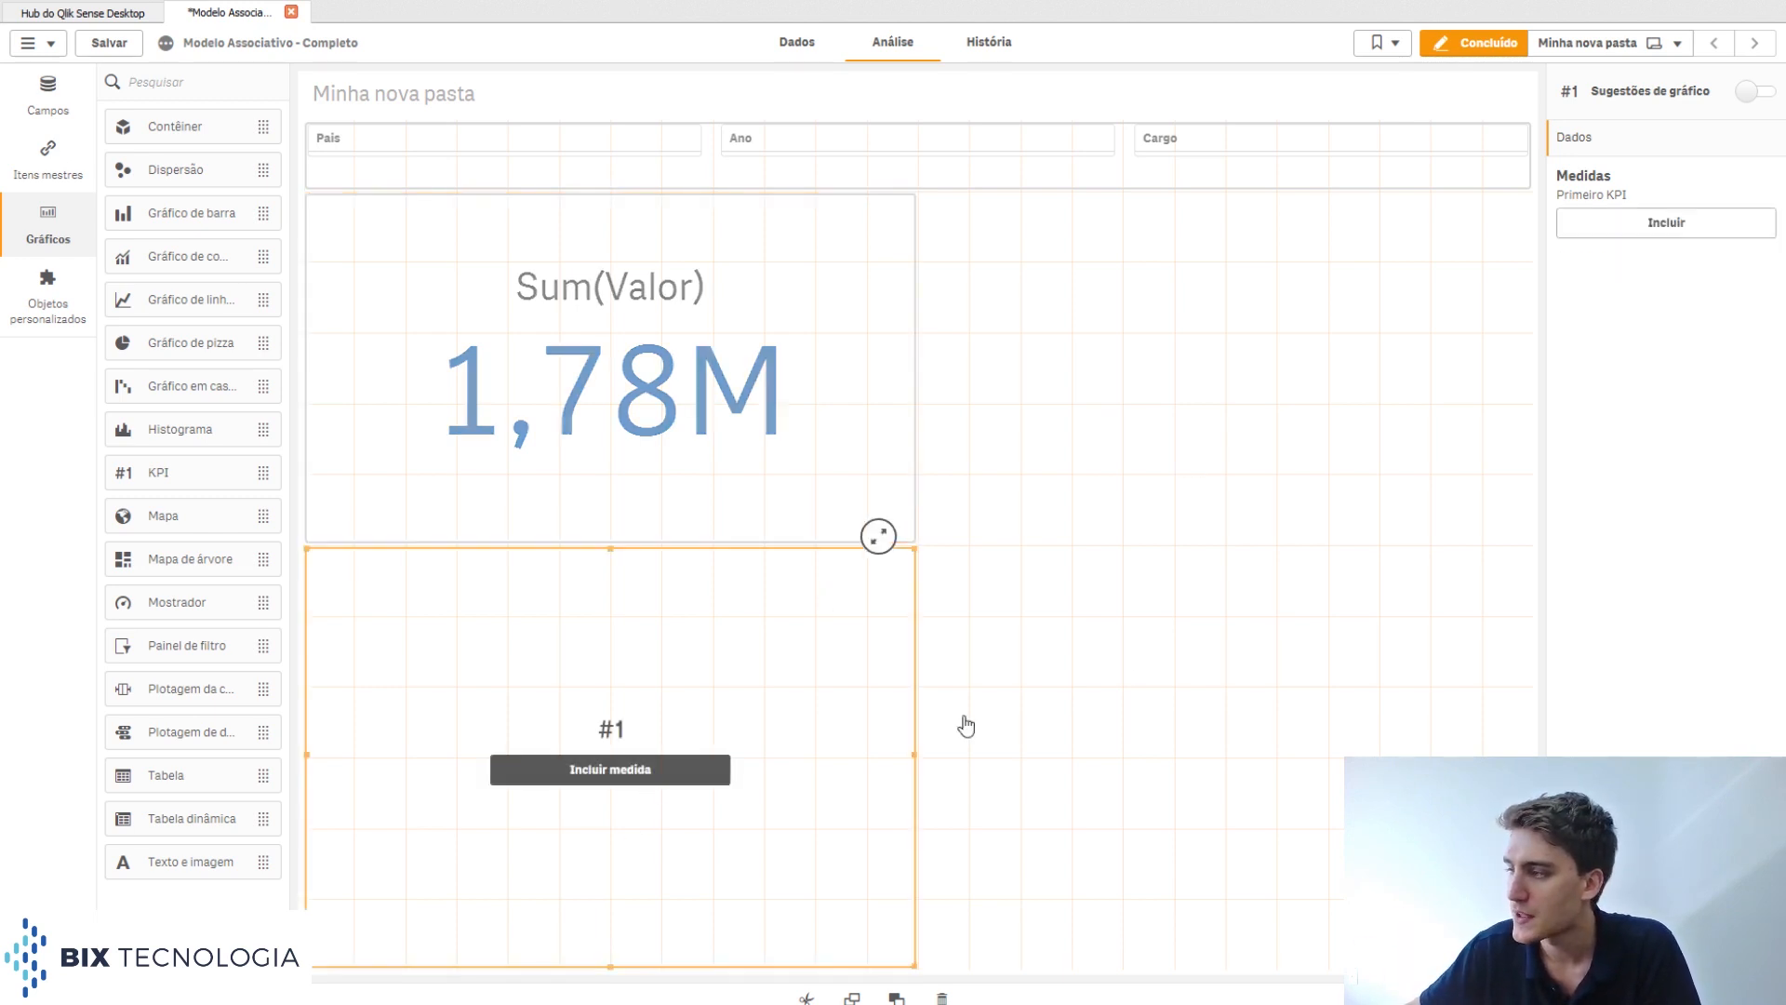
{"action": "left_click", "coordinate": [1654, 228]}
{"action": "scroll", "coordinate": [1582, 419], "scroll_direction": "down", "scroll_amount": 5}
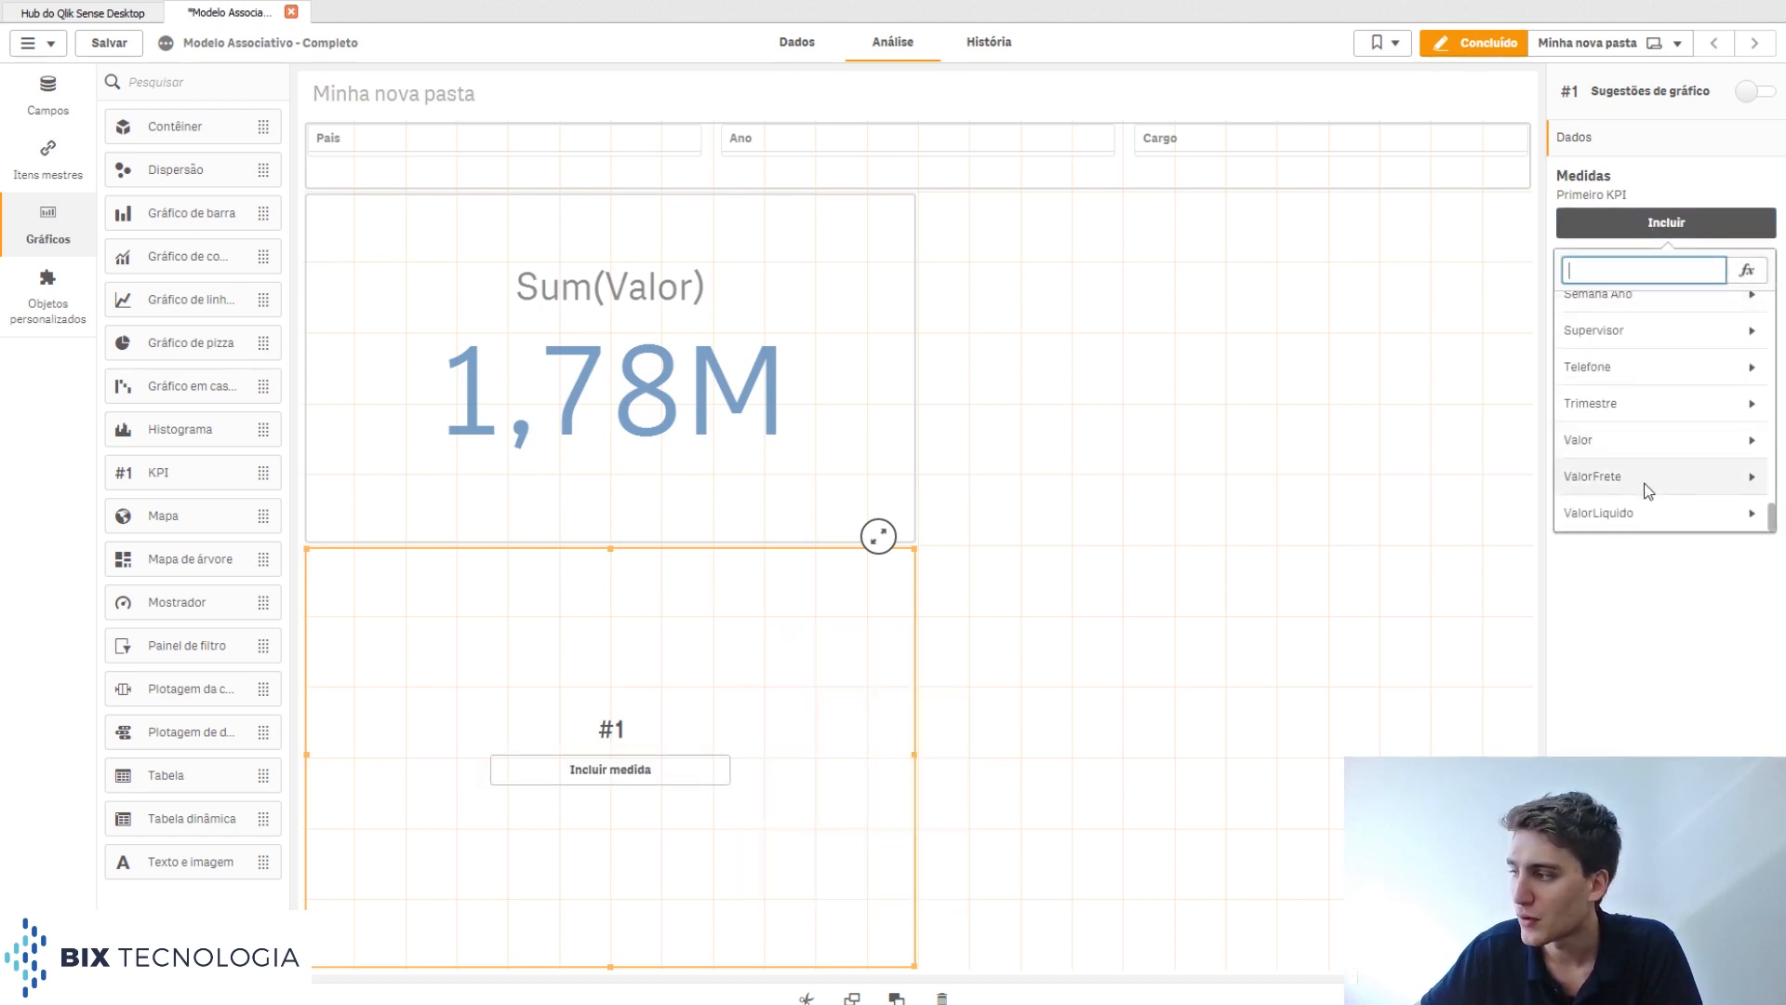
{"action": "left_click", "coordinate": [1600, 474]}
{"action": "left_click", "coordinate": [1639, 335]}
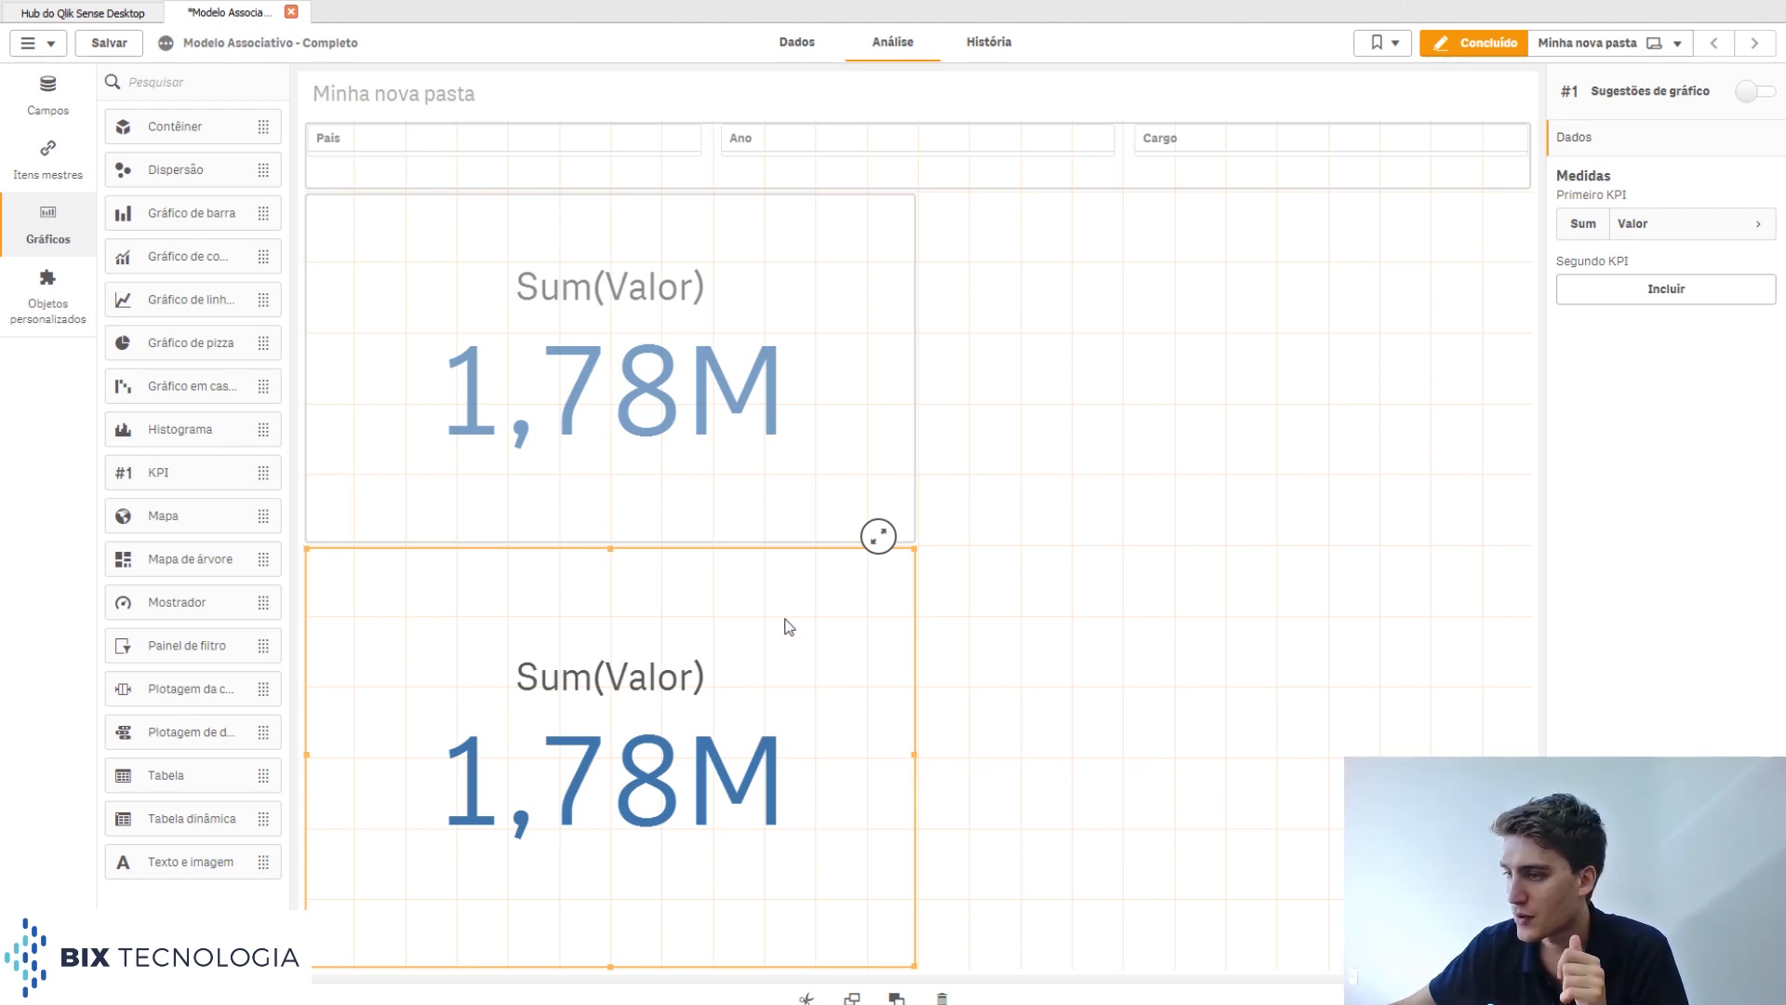
Edit the lower KPI's measure expression to Sum({1} Valor) and apply it.
{"action": "left_click", "coordinate": [1740, 227]}
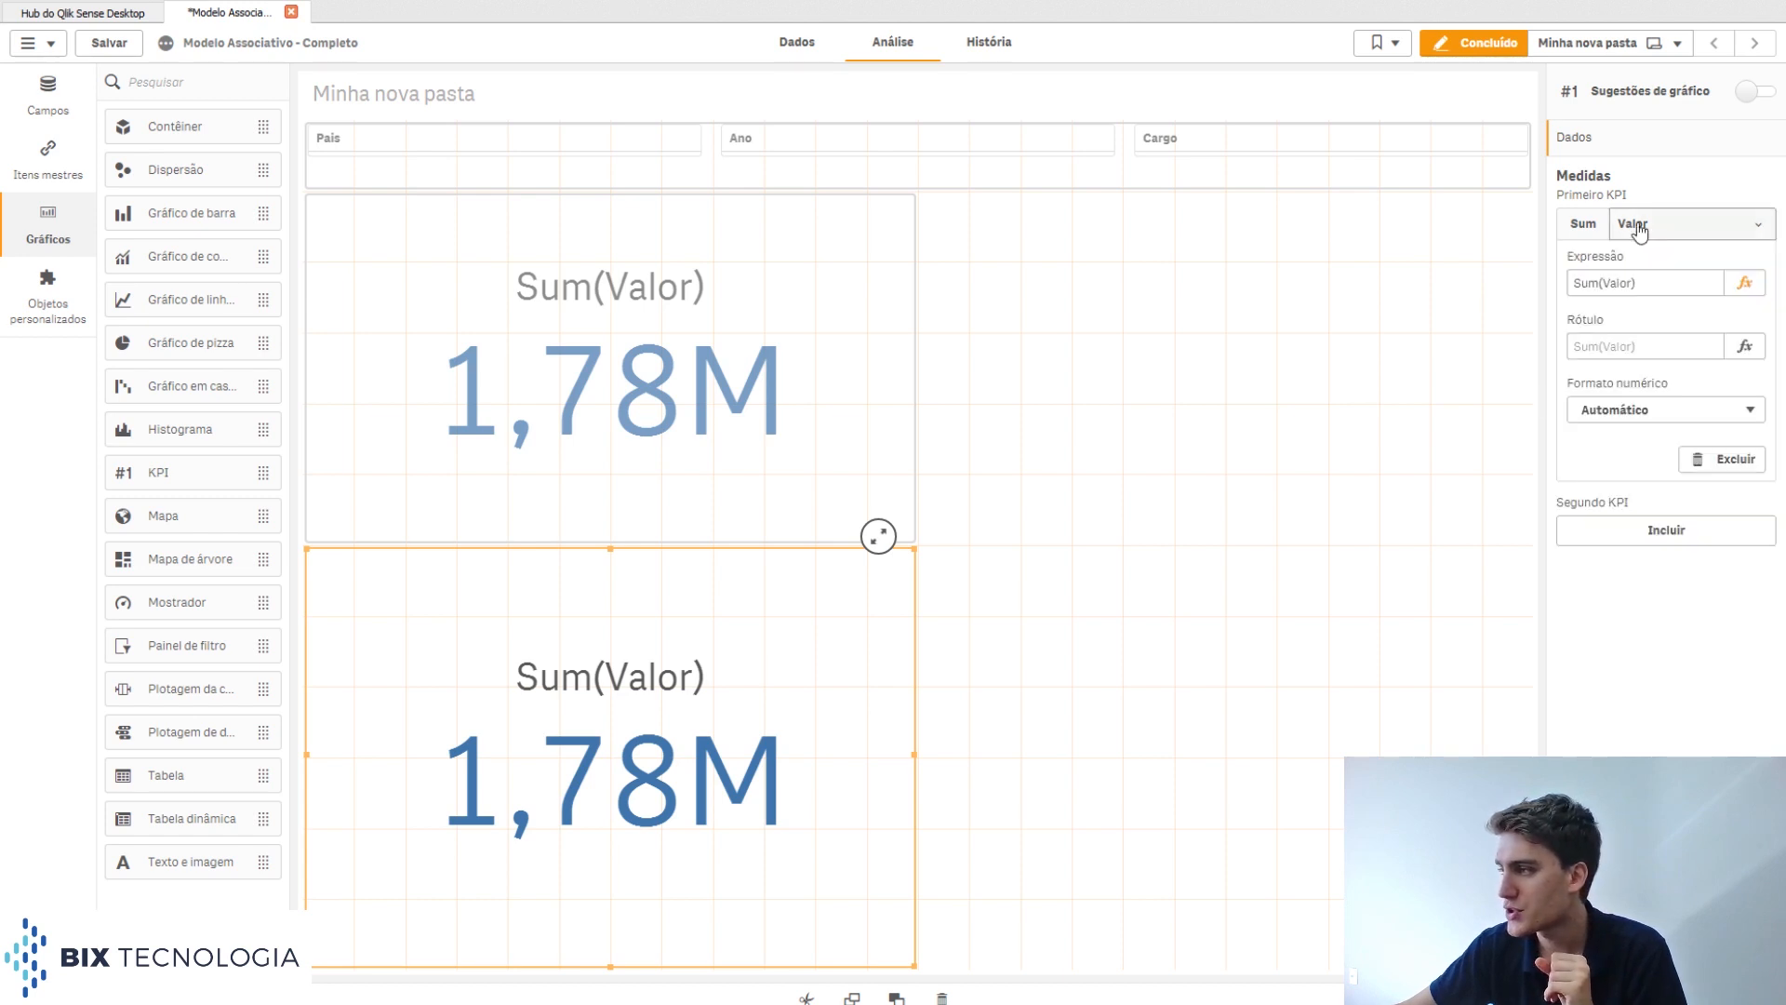
{"action": "left_click", "coordinate": [1760, 288]}
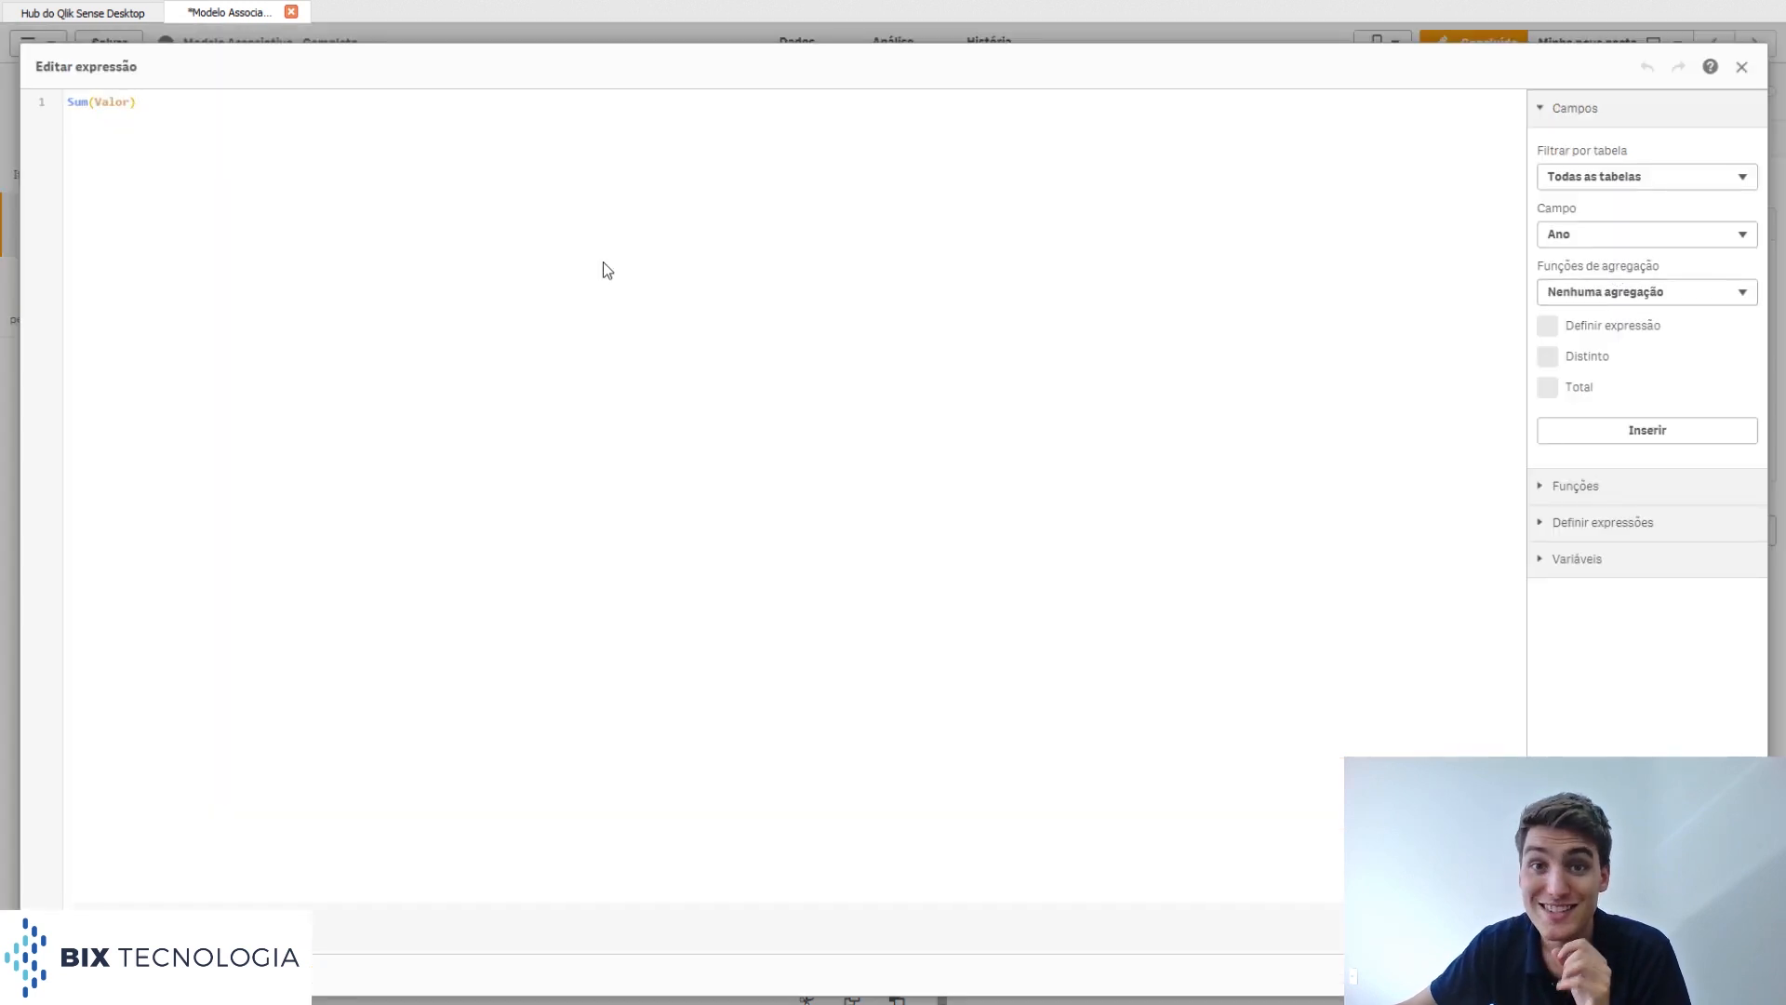
{"action": "left_click", "coordinate": [95, 103]}
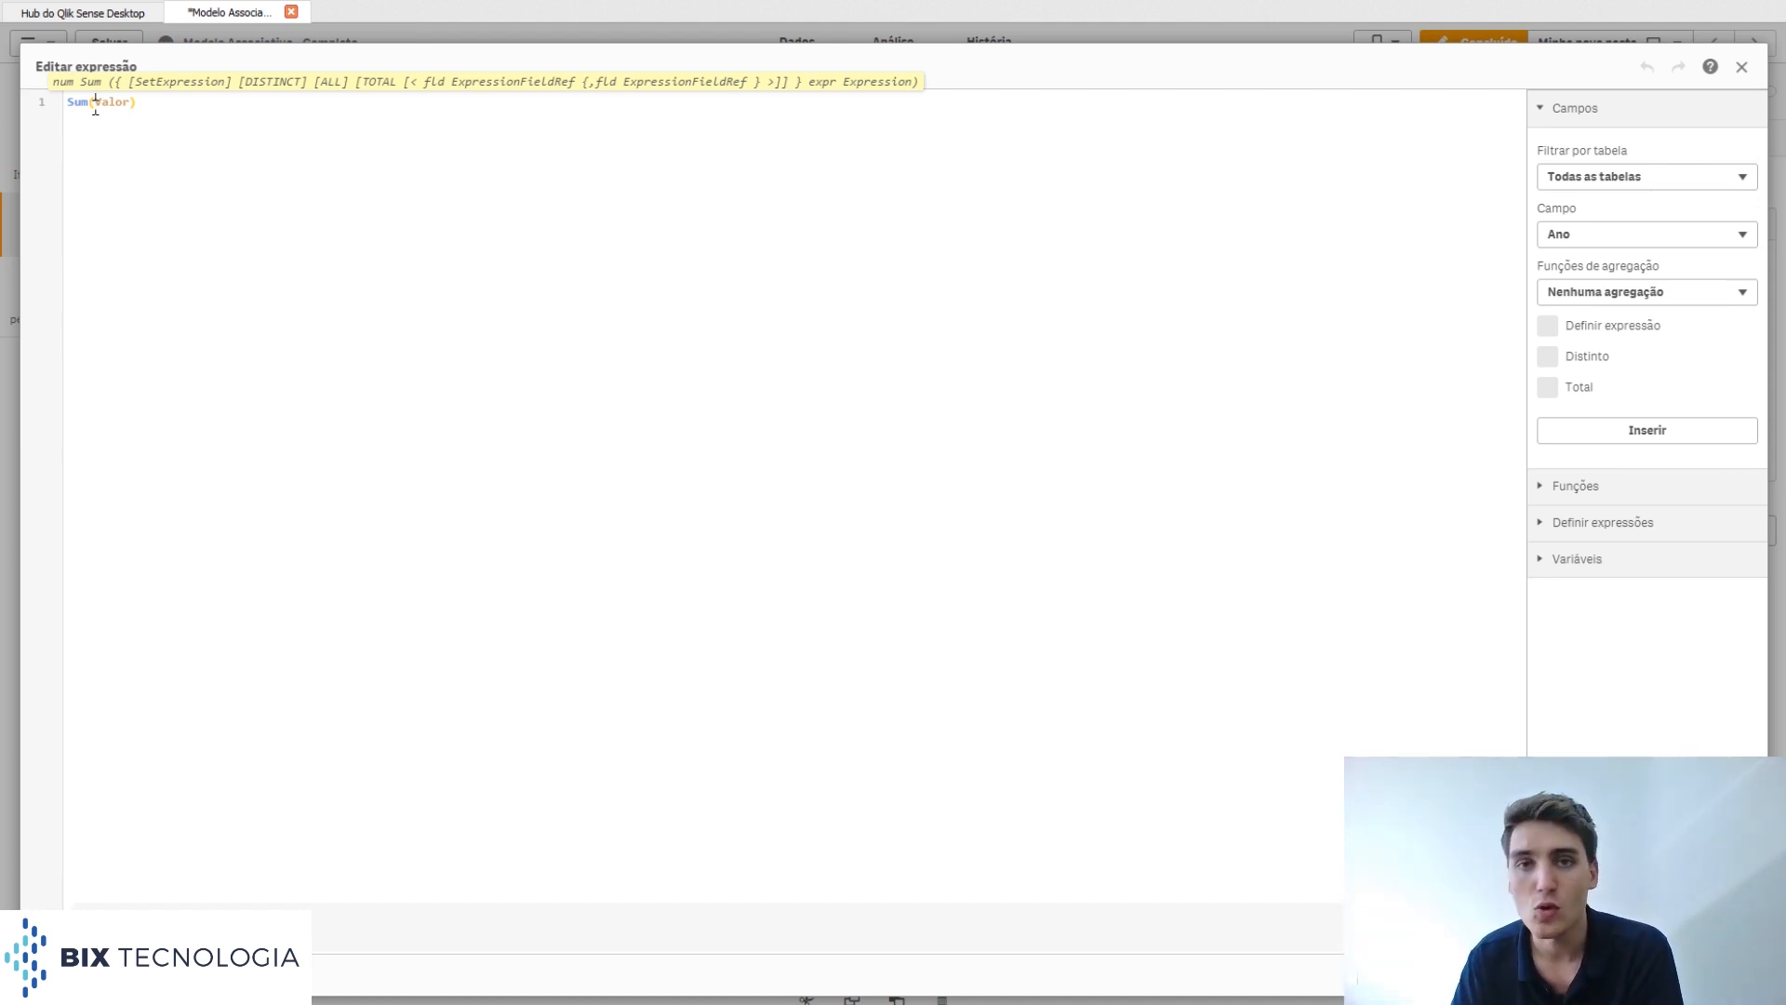
{"action": "type", "text": "["}
{"action": "type", "text": "}"}
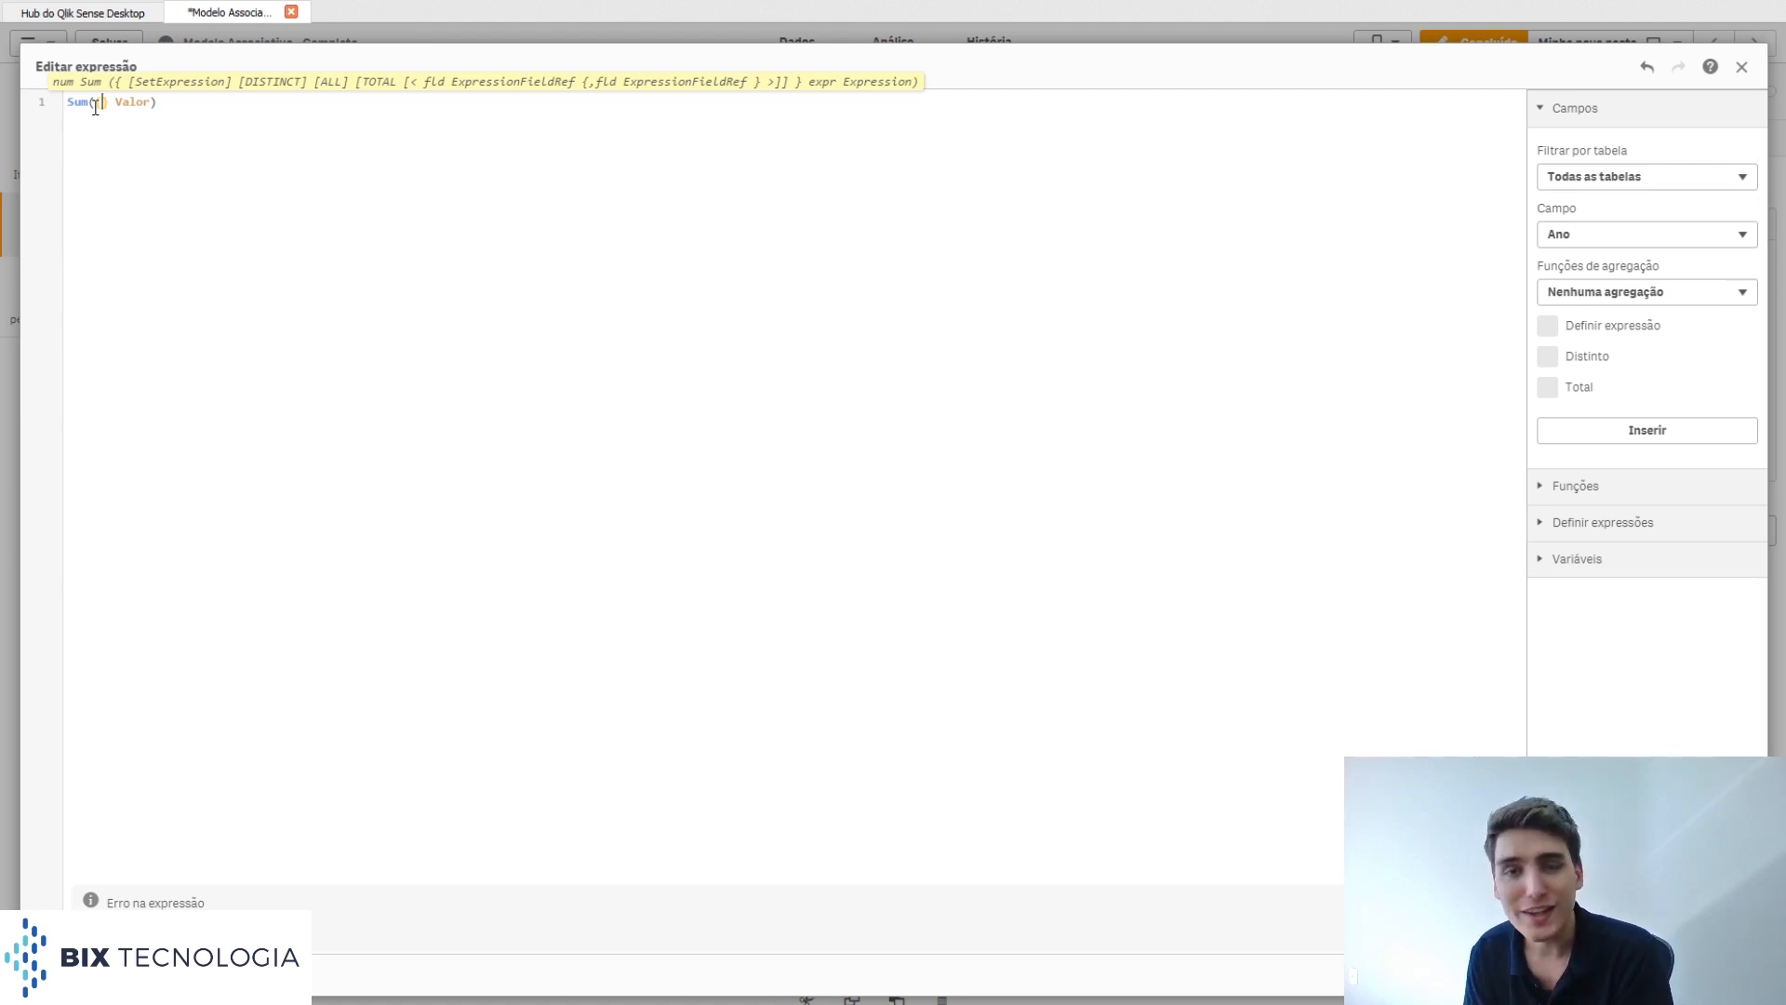
{"action": "type", "text": "1"}
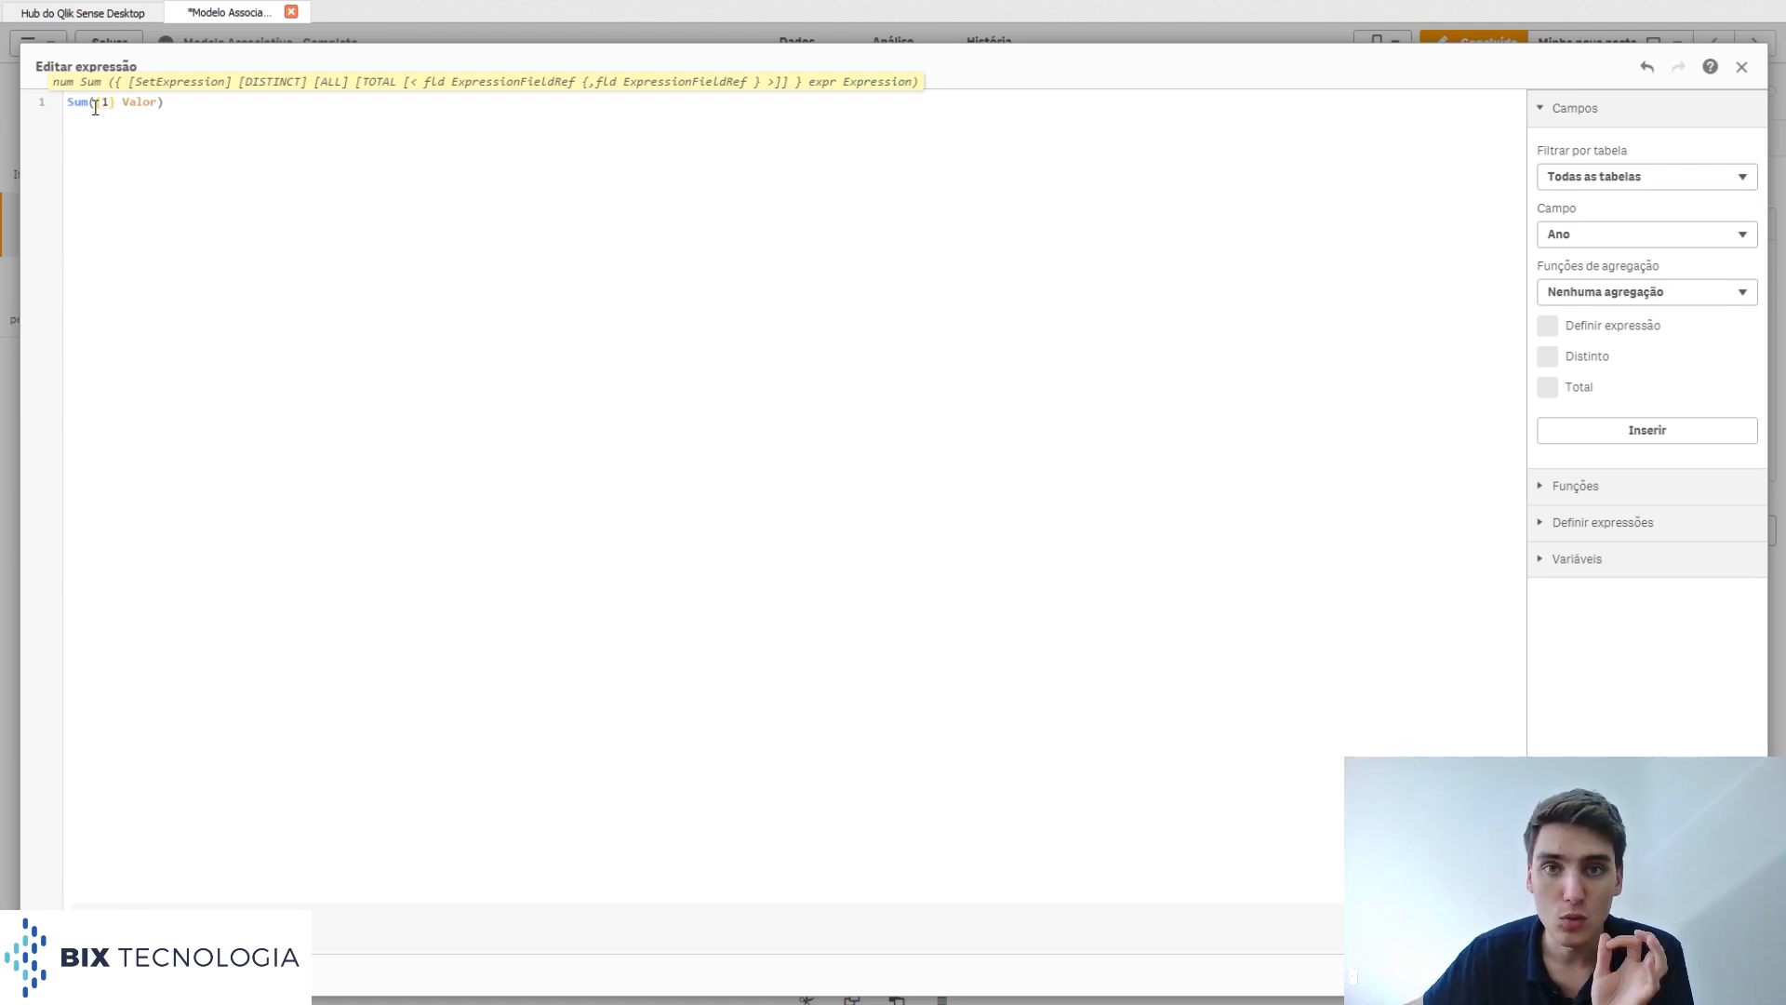
{"action": "left_click", "coordinate": [1722, 974]}
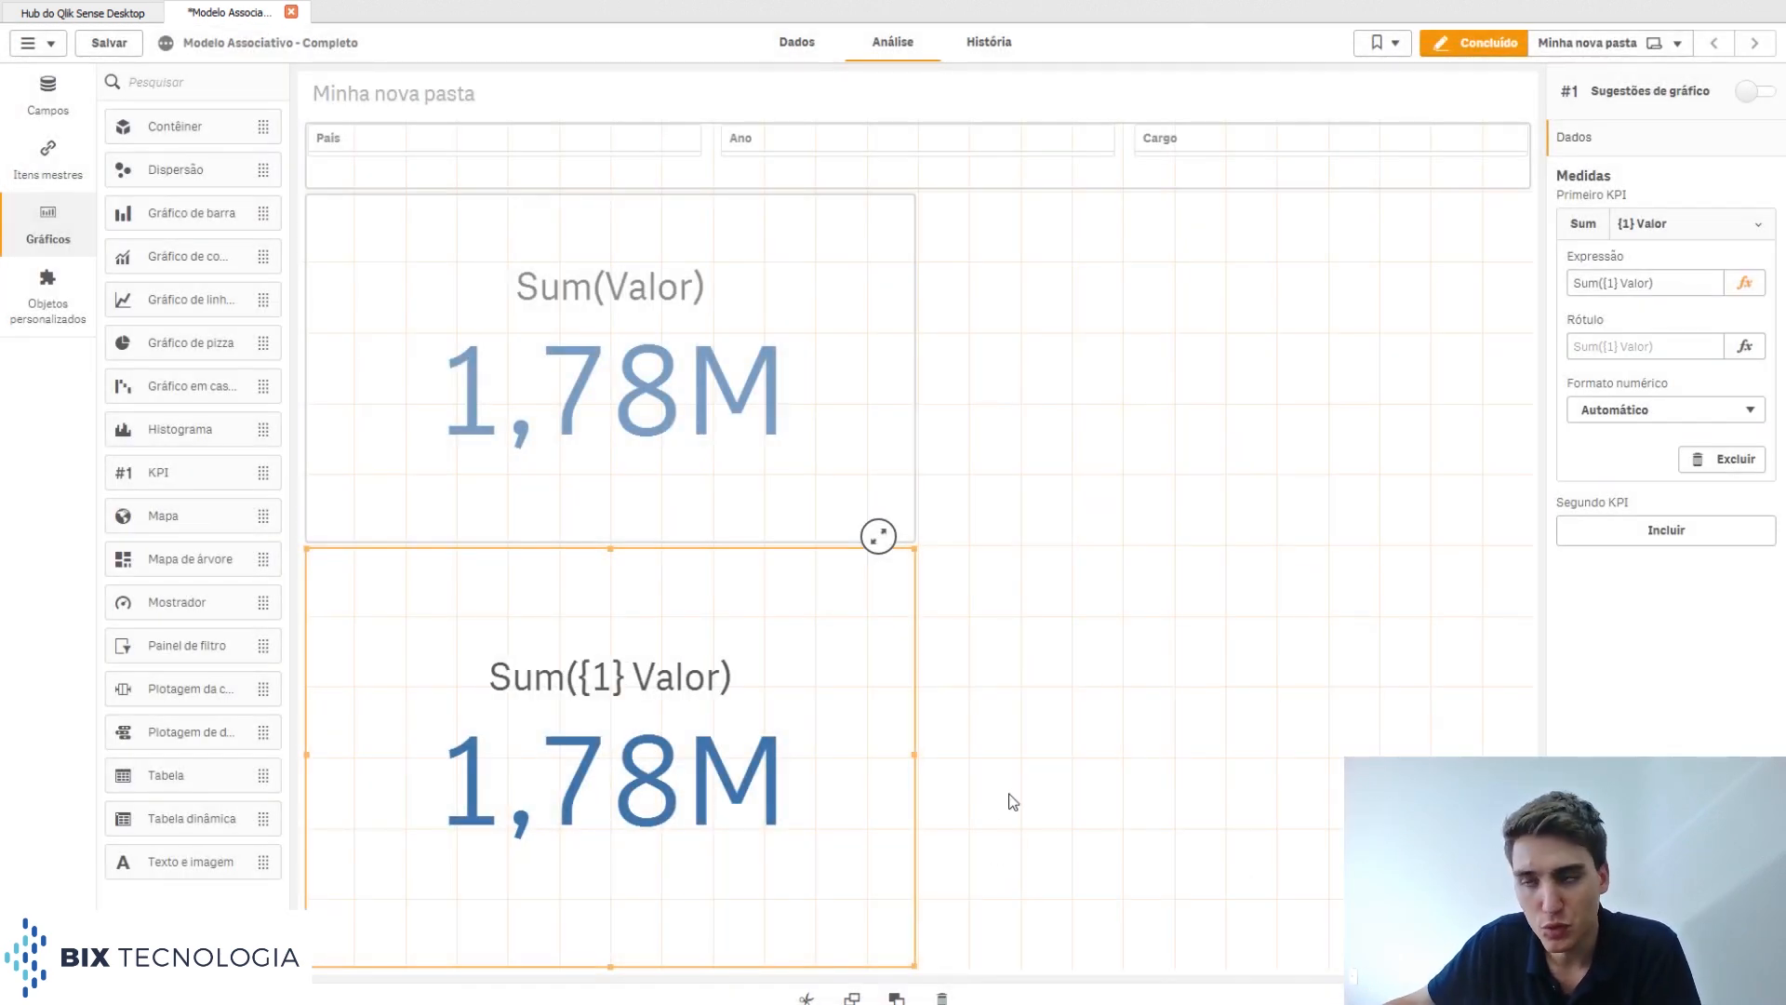
Finish editing the sheet and filter it by Pais Brazil and Ano 2018.
{"action": "left_click", "coordinate": [1453, 46]}
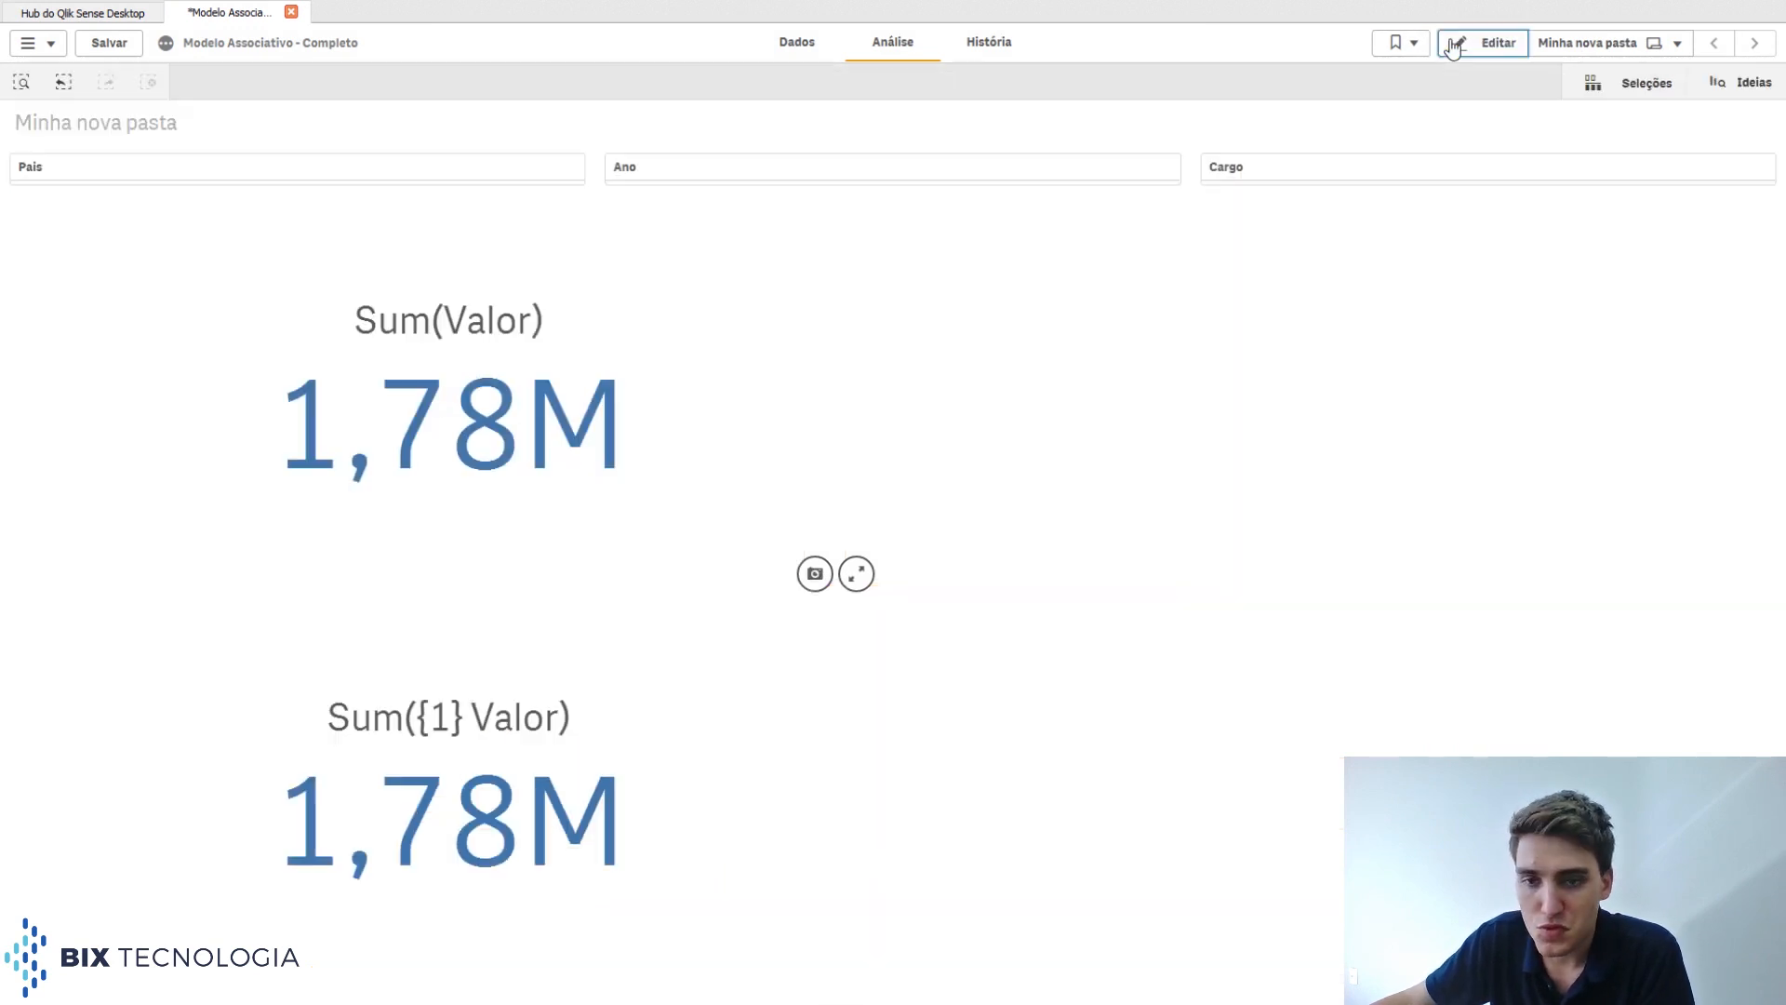
{"action": "left_click", "coordinate": [171, 178]}
{"action": "left_click", "coordinate": [330, 379]}
{"action": "left_click", "coordinate": [379, 217]}
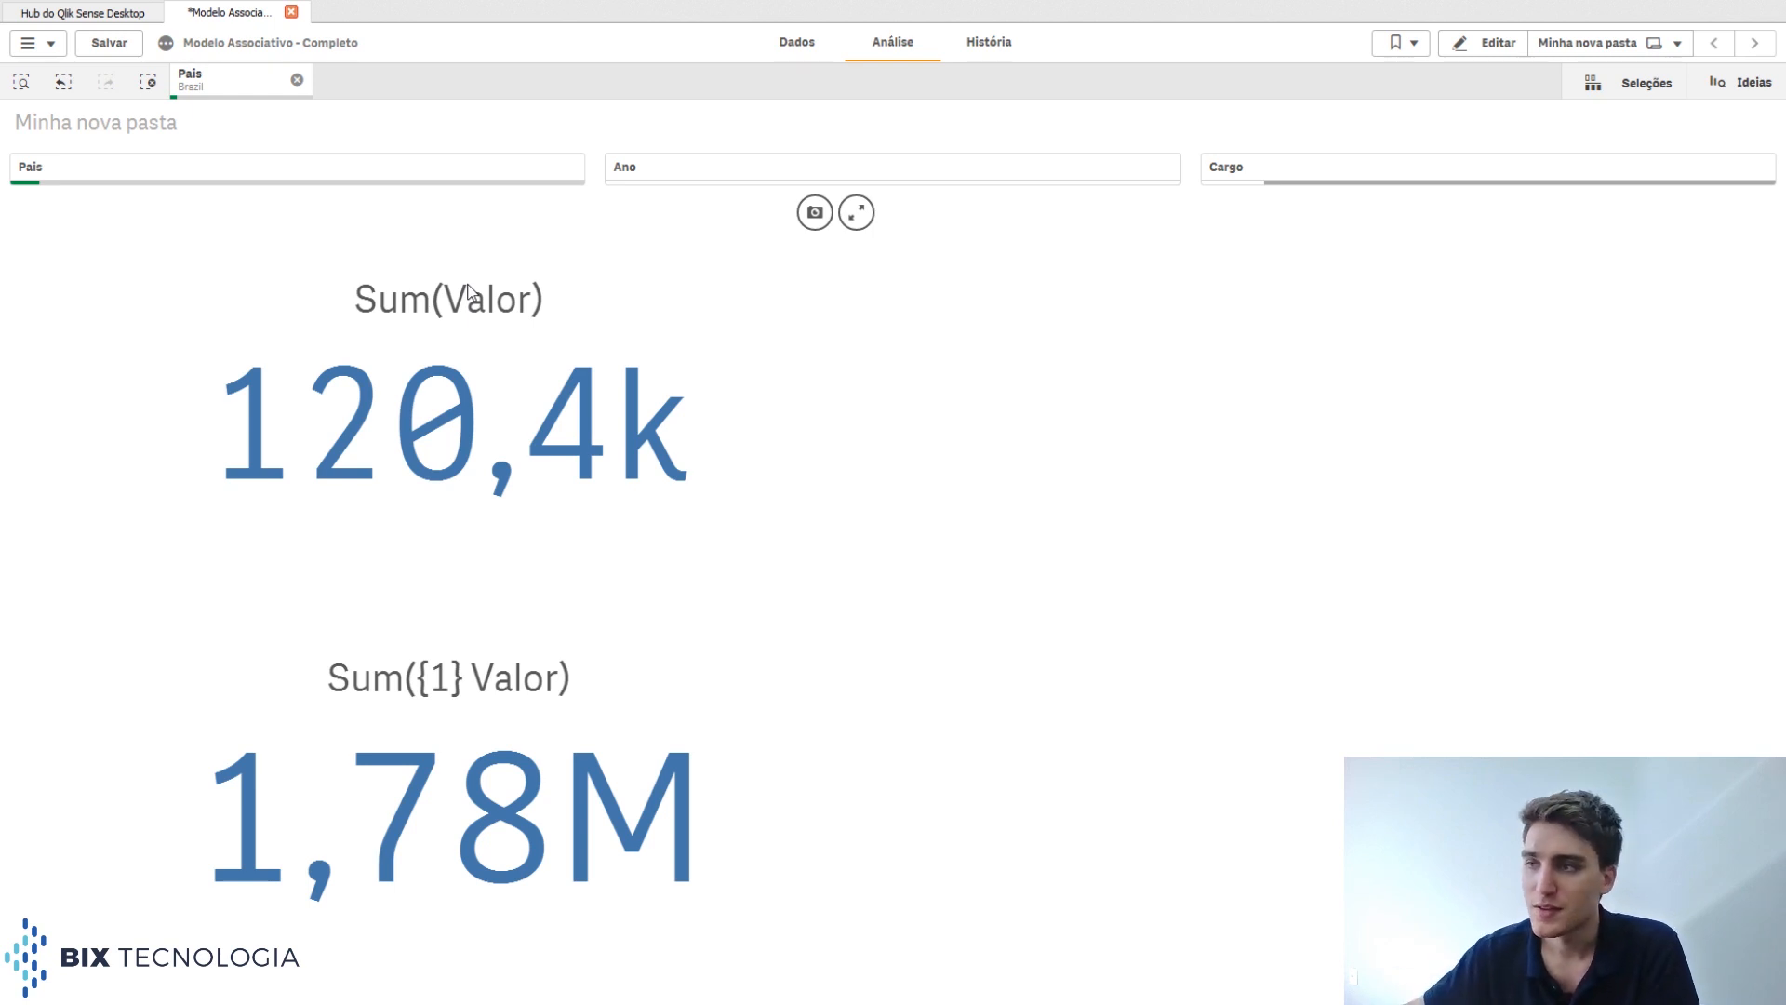
{"action": "left_click", "coordinate": [682, 173]}
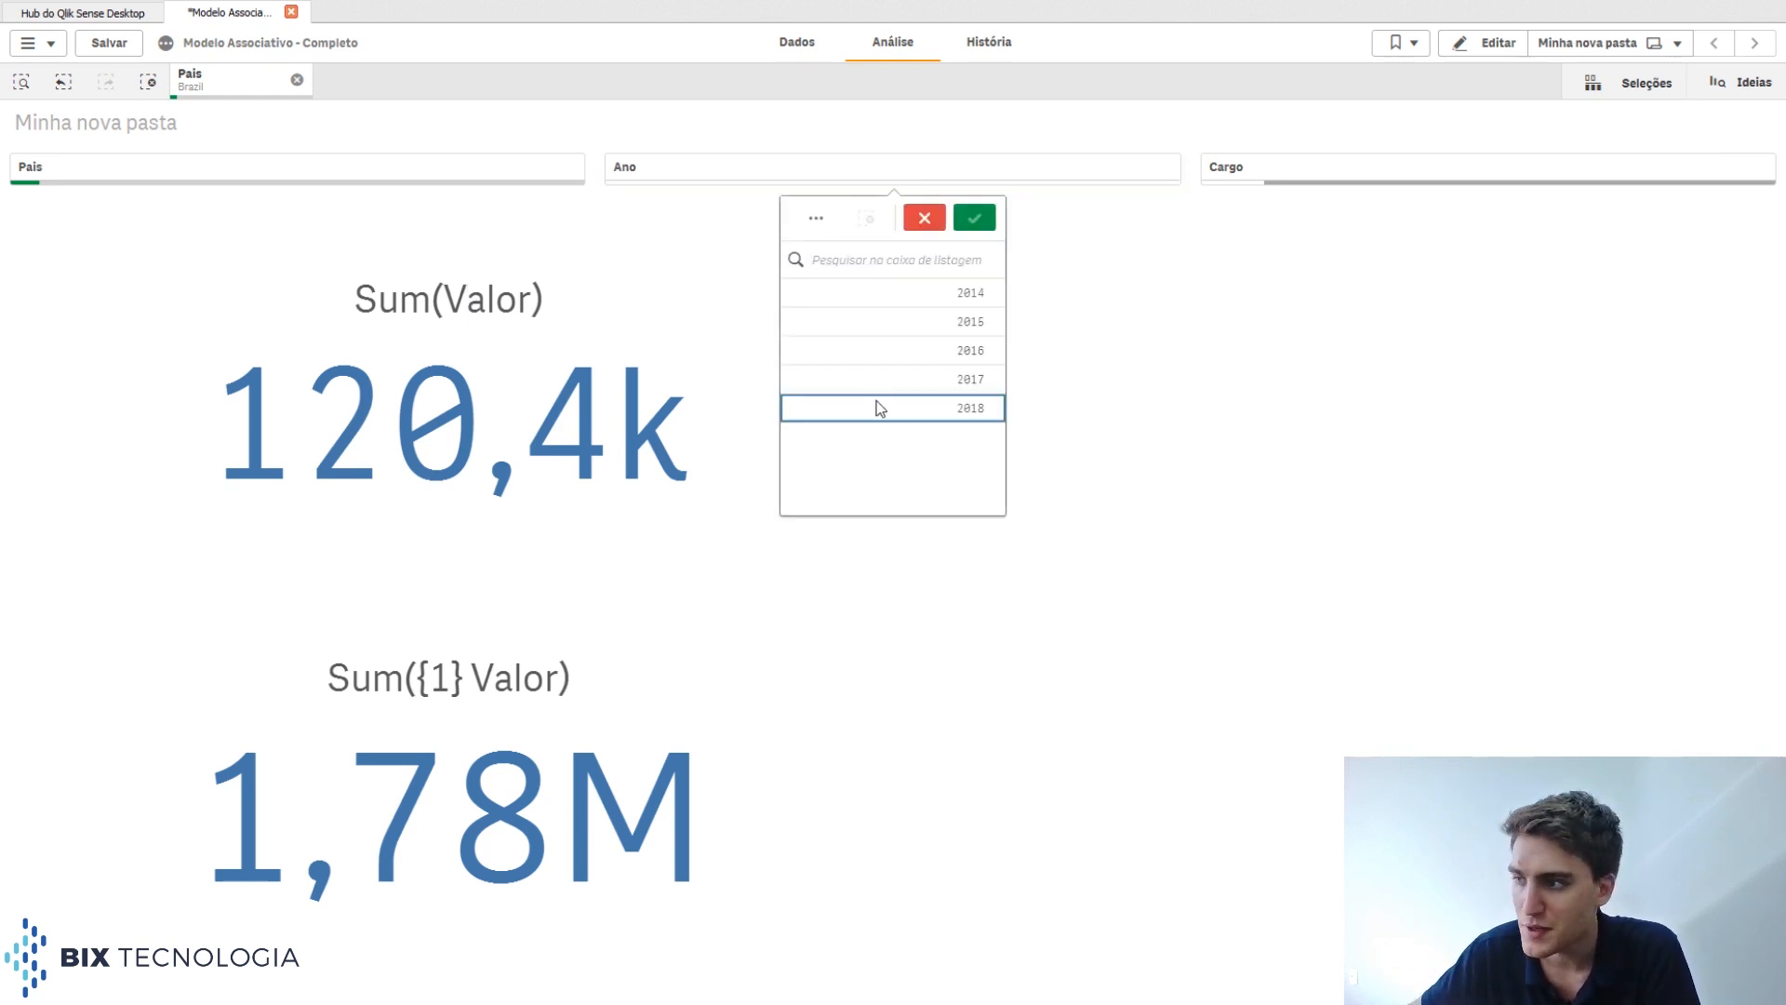
{"action": "left_click", "coordinate": [881, 408]}
{"action": "left_click", "coordinate": [977, 219]}
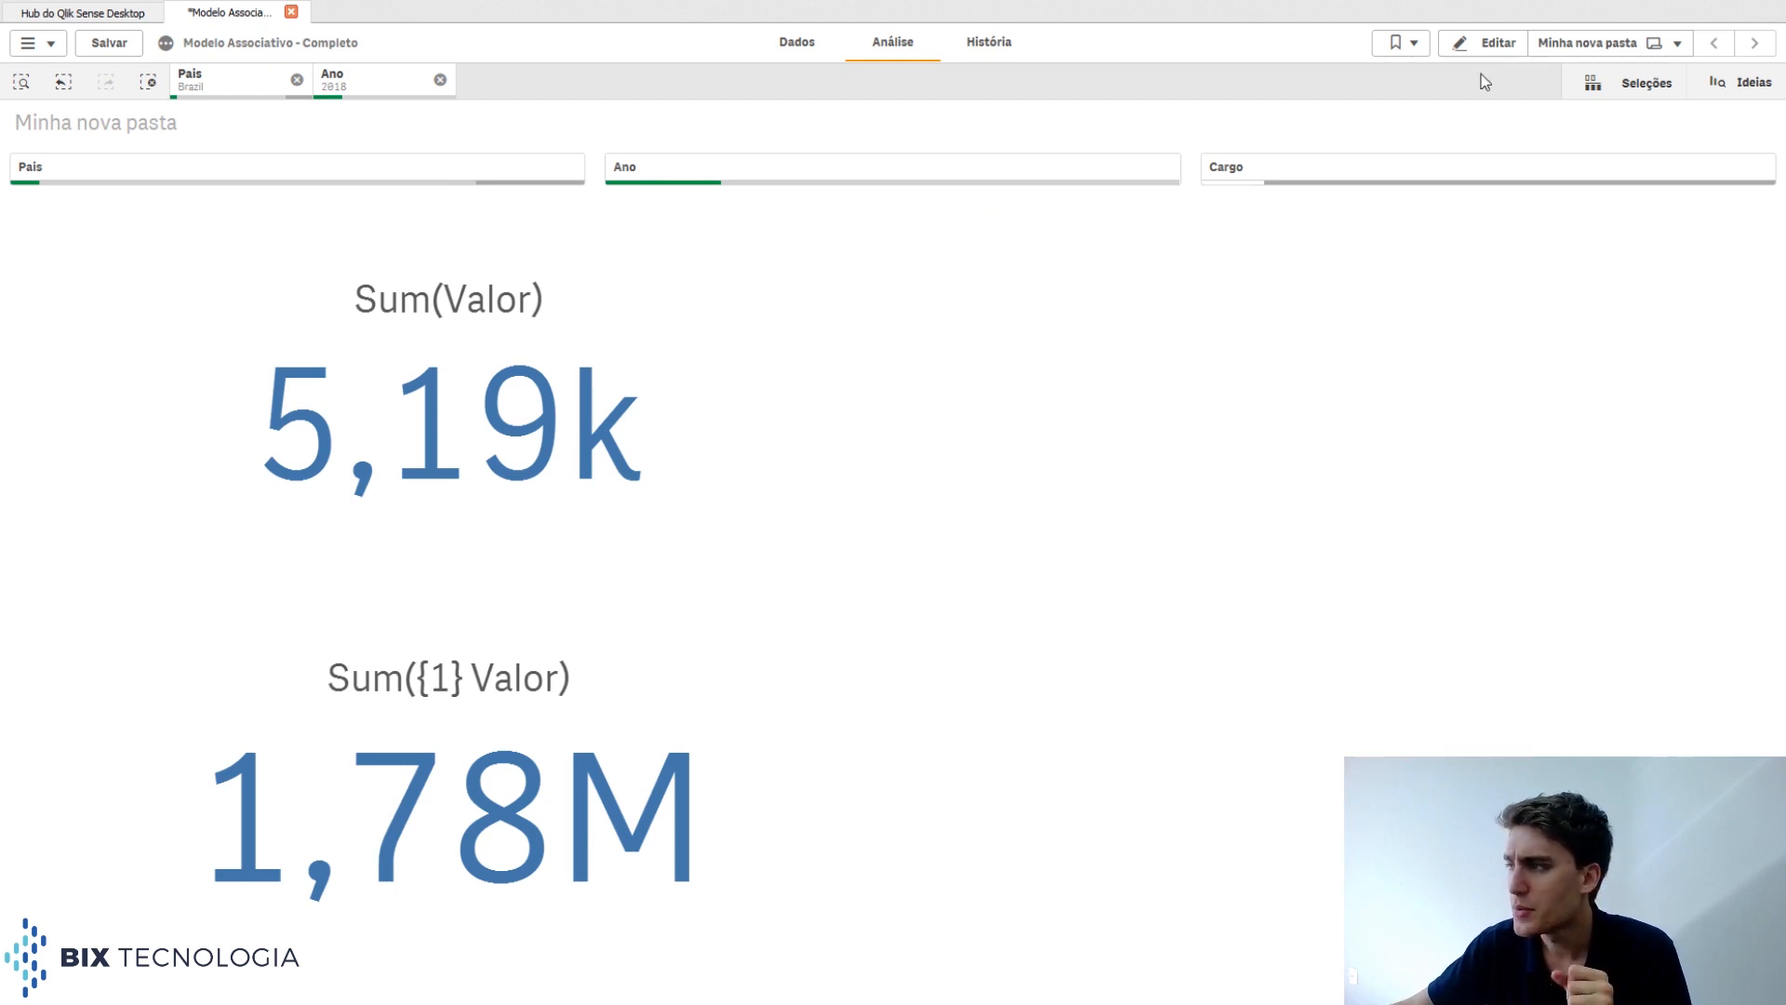
Change the lower KPI's expression to Sum({$} Valor), then finish editing the sheet and clear all selections.
{"action": "left_click", "coordinate": [1483, 42]}
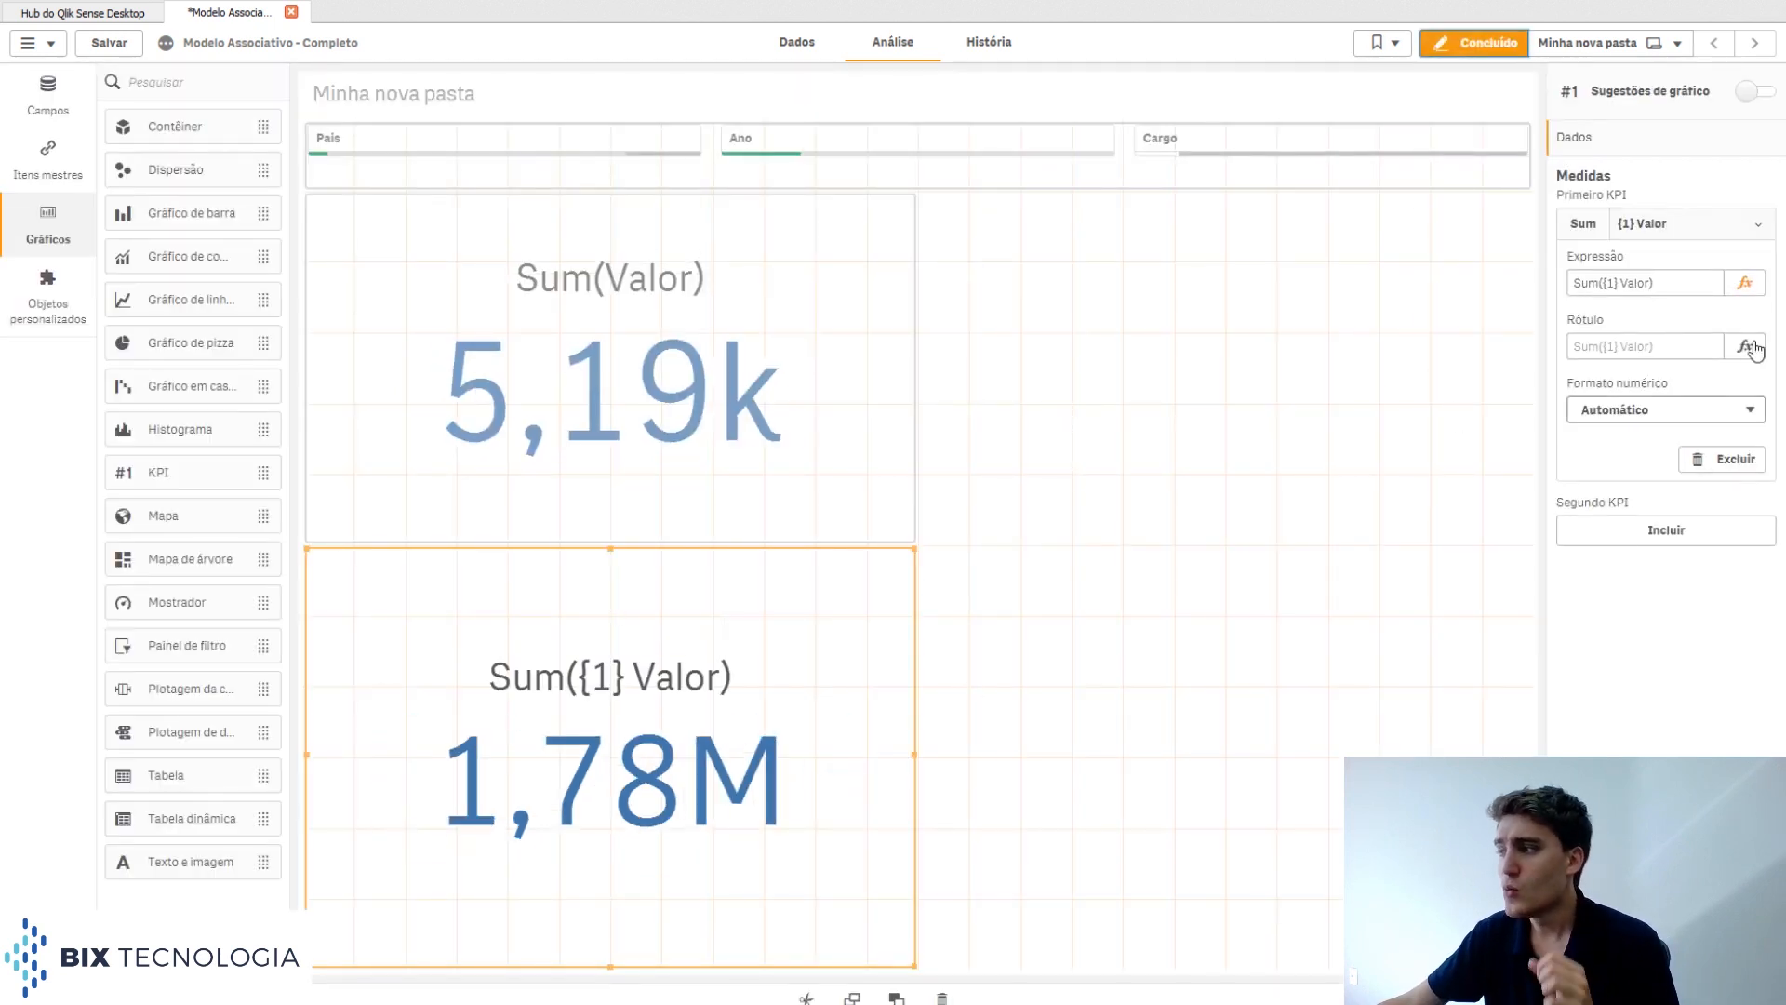
{"action": "left_click", "coordinate": [1745, 282]}
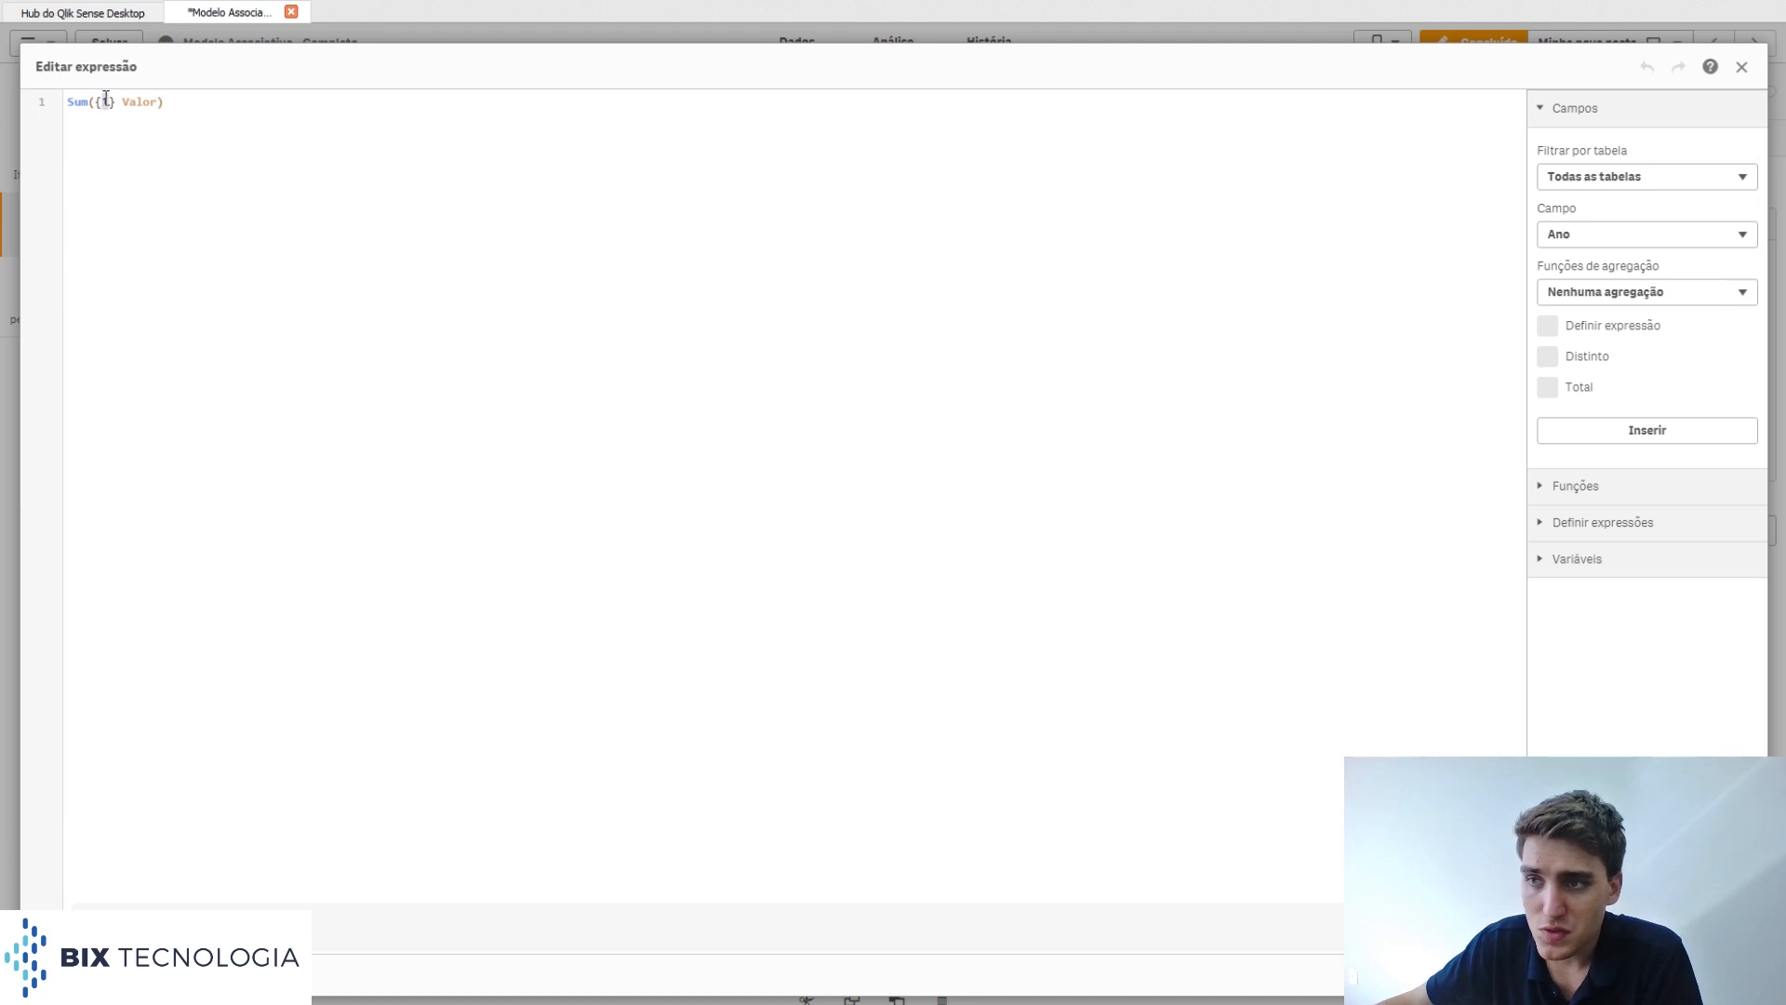
{"action": "left_click", "coordinate": [105, 100]}
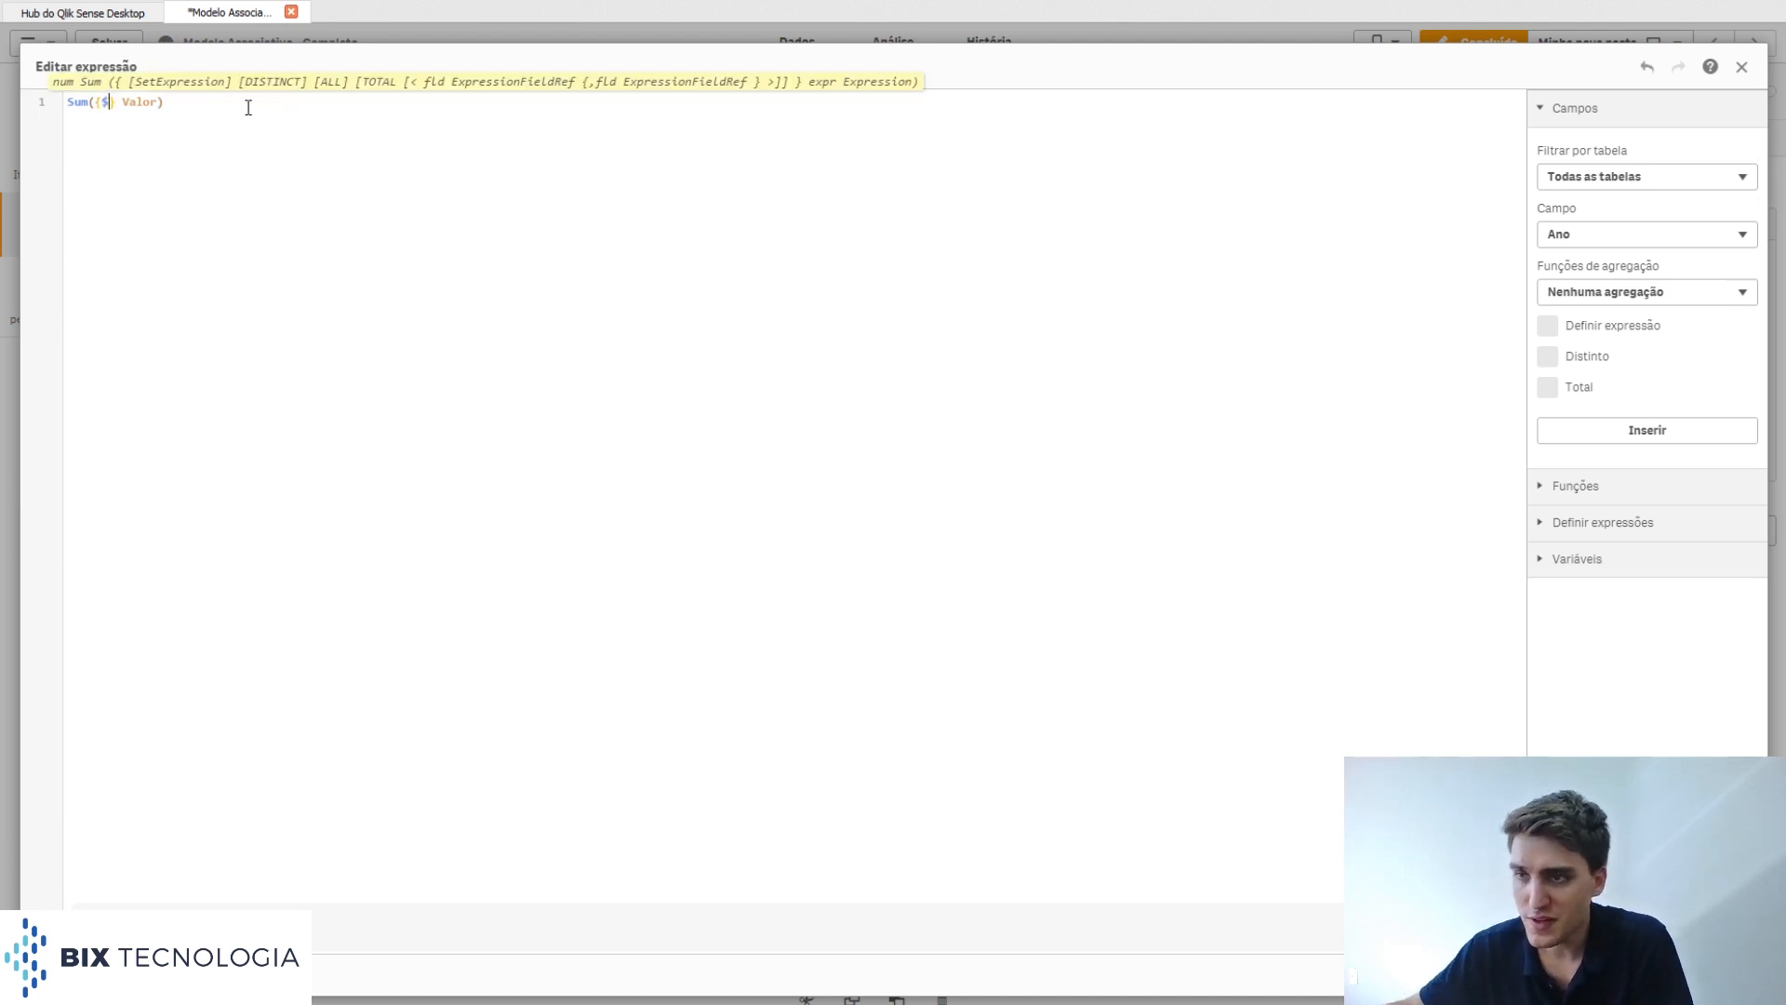
{"action": "key", "text": "Escape"}
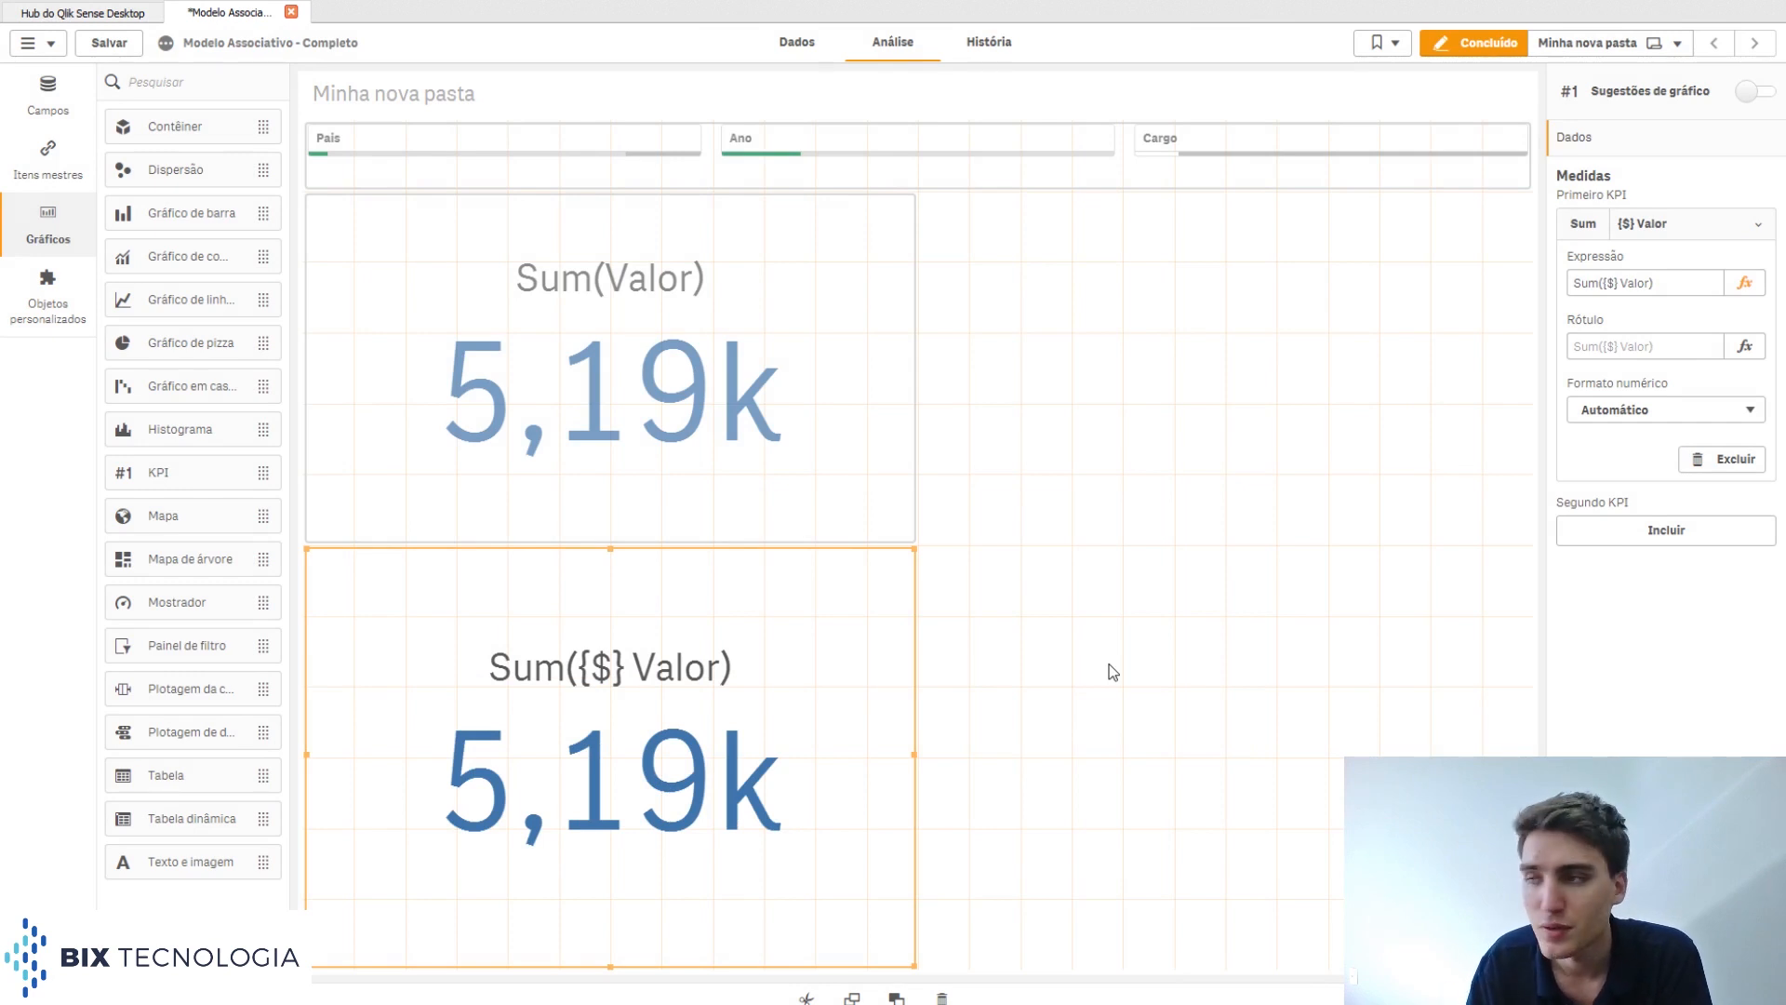
{"action": "left_click", "coordinate": [1470, 43]}
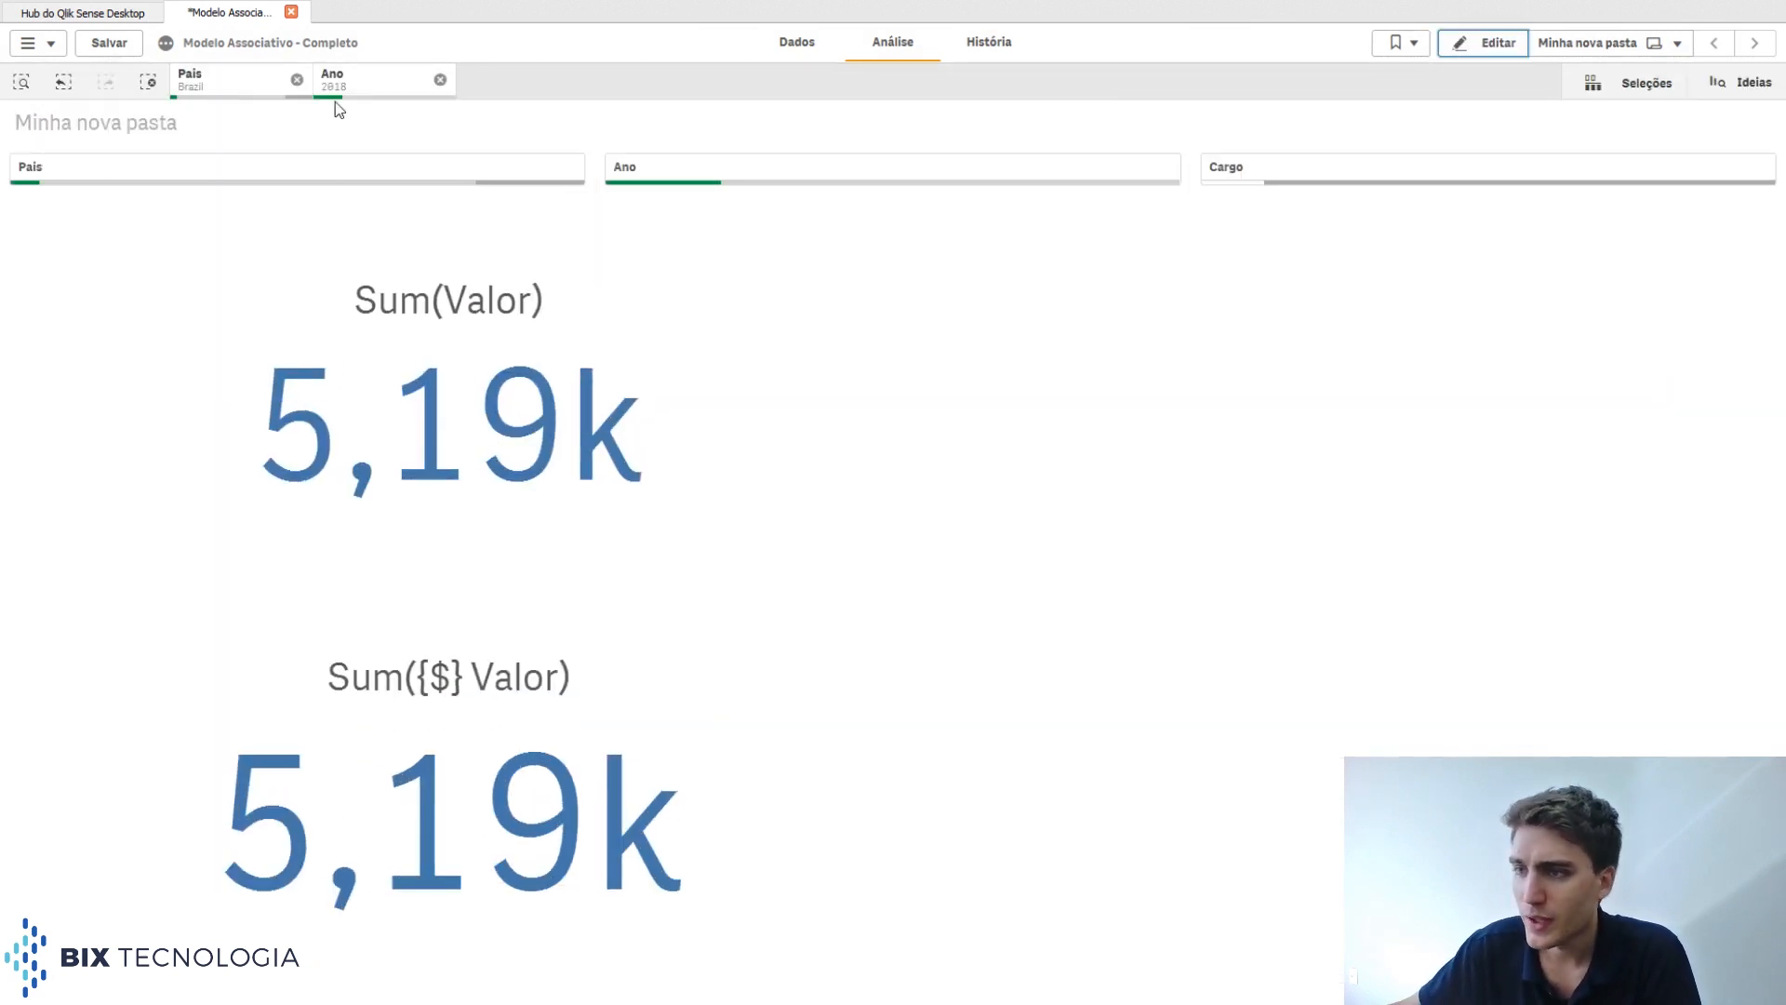
{"action": "left_click", "coordinate": [136, 82]}
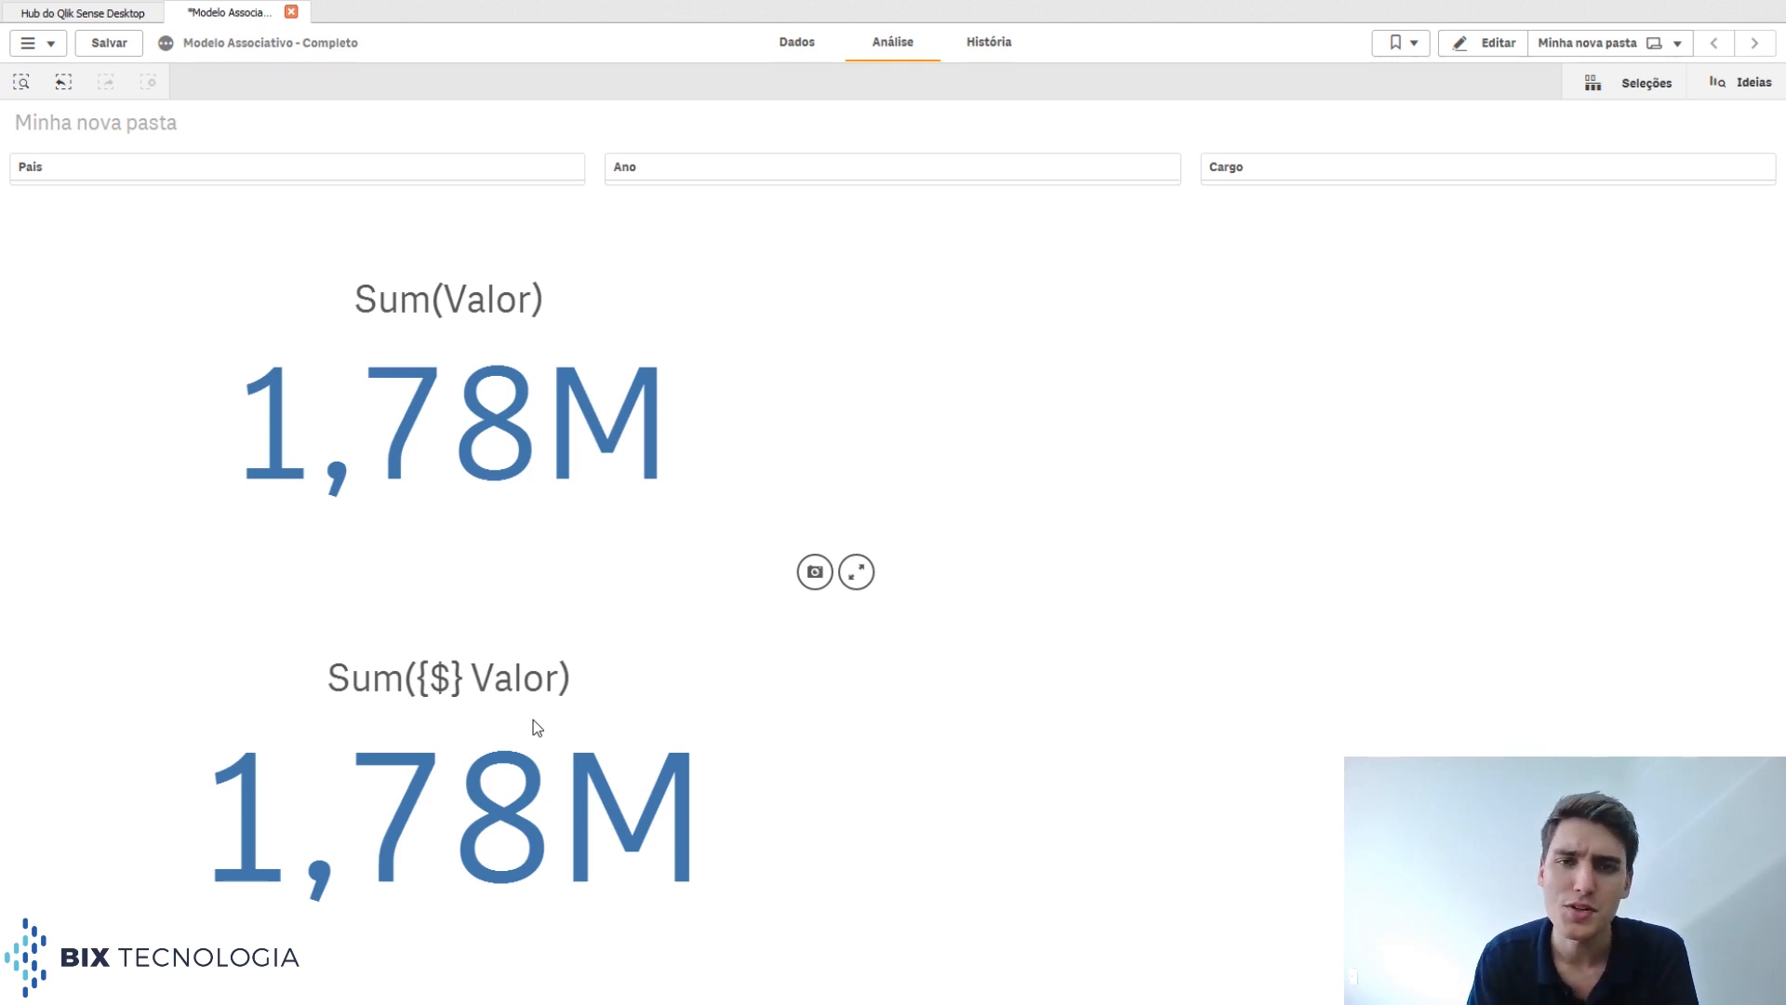
Replace the $ identifier in the lower KPI's measure expression with the set modifier <Pais = Brazil>.
{"action": "left_click", "coordinate": [1482, 43]}
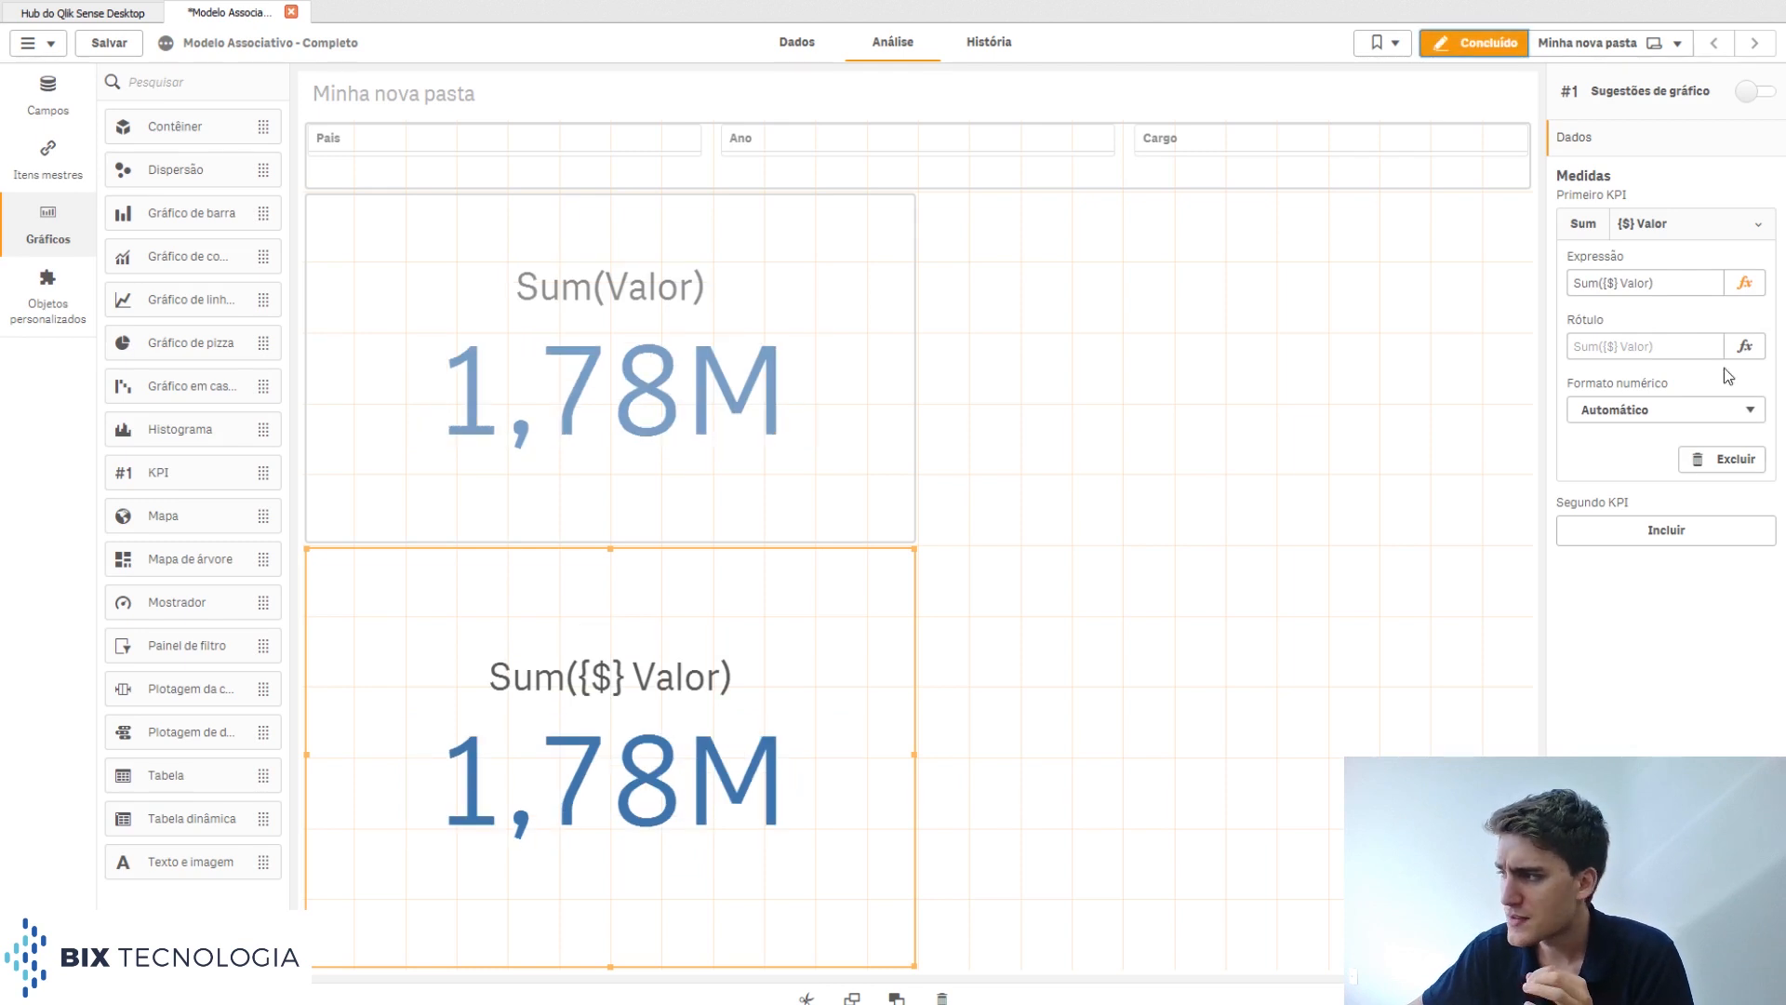
{"action": "left_click", "coordinate": [1745, 283]}
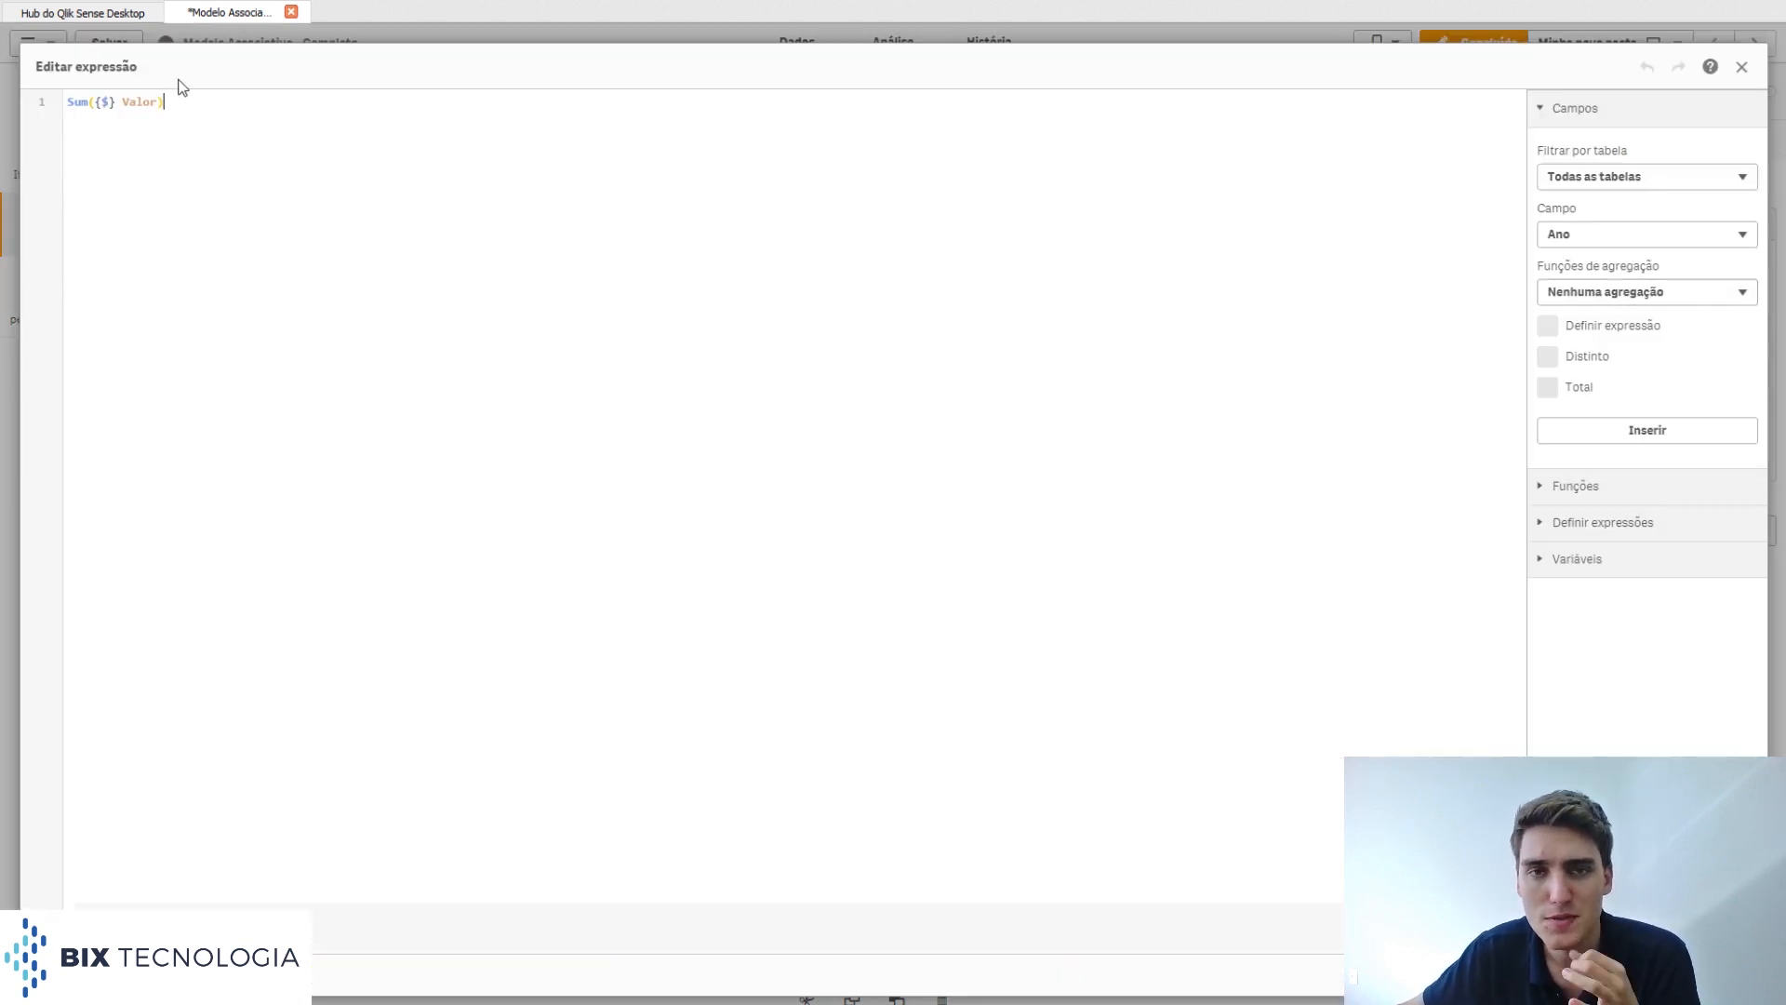
{"action": "left_click", "coordinate": [105, 102]}
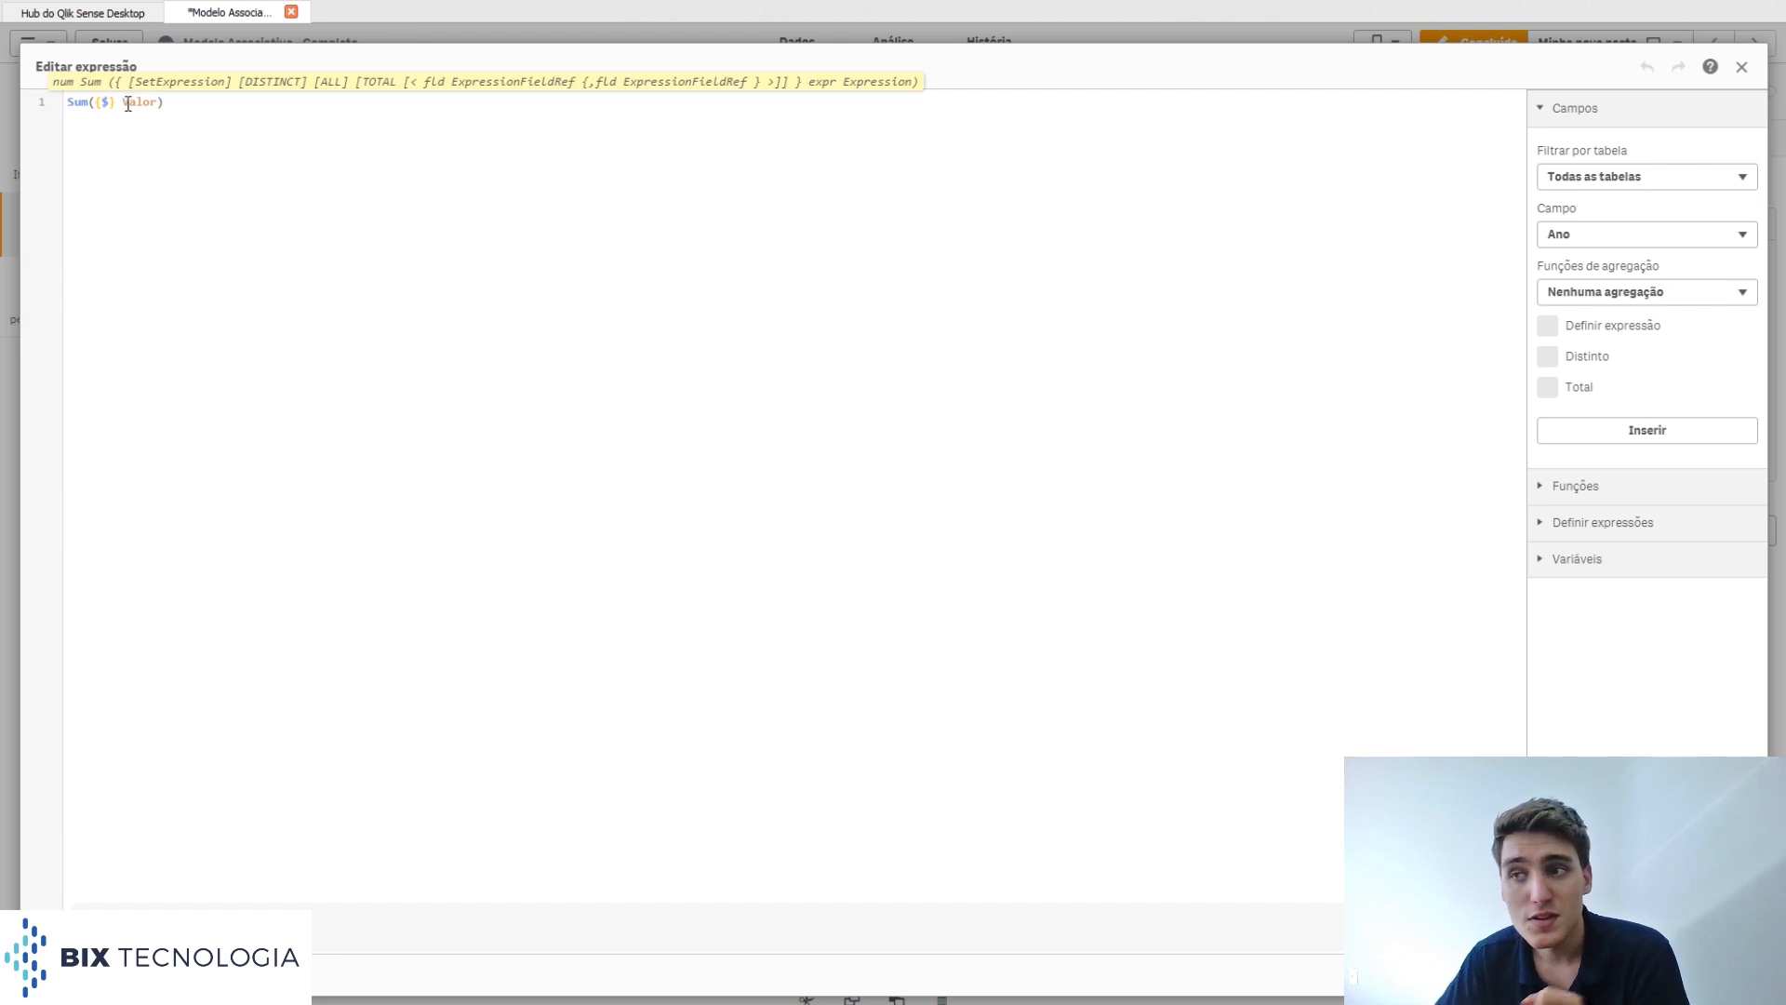
{"action": "key", "text": "BackSpace"}
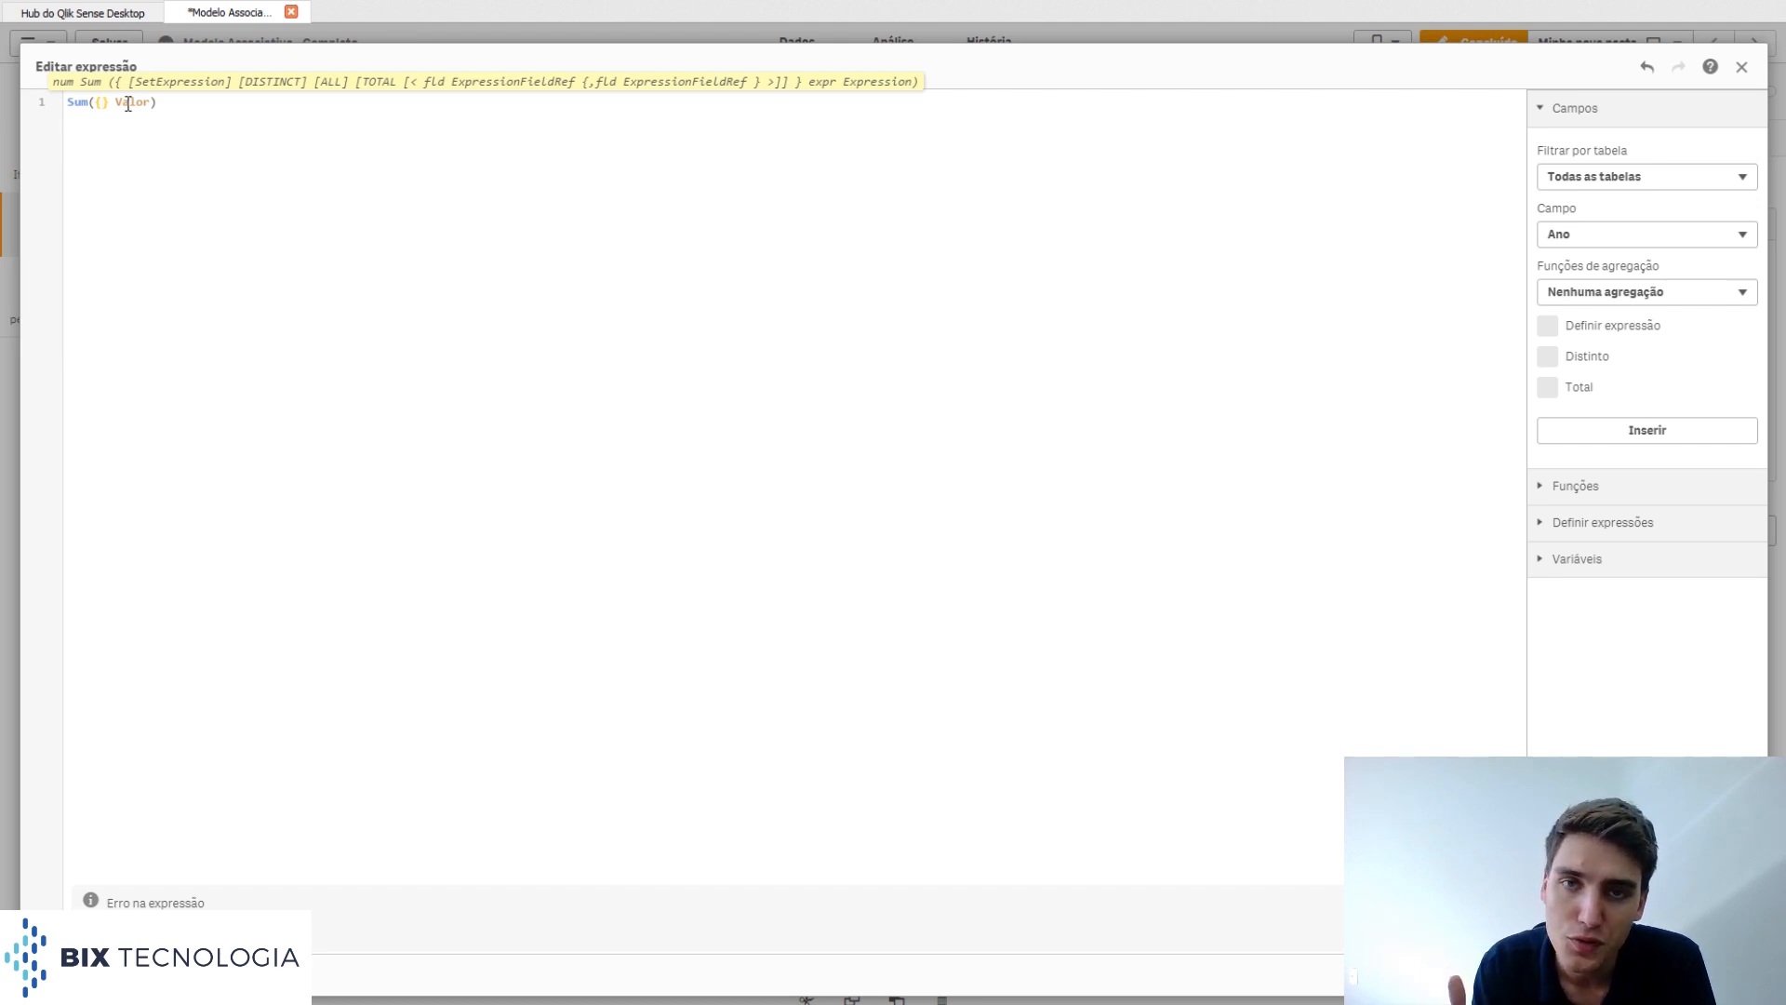
{"action": "type", "text": "<>"}
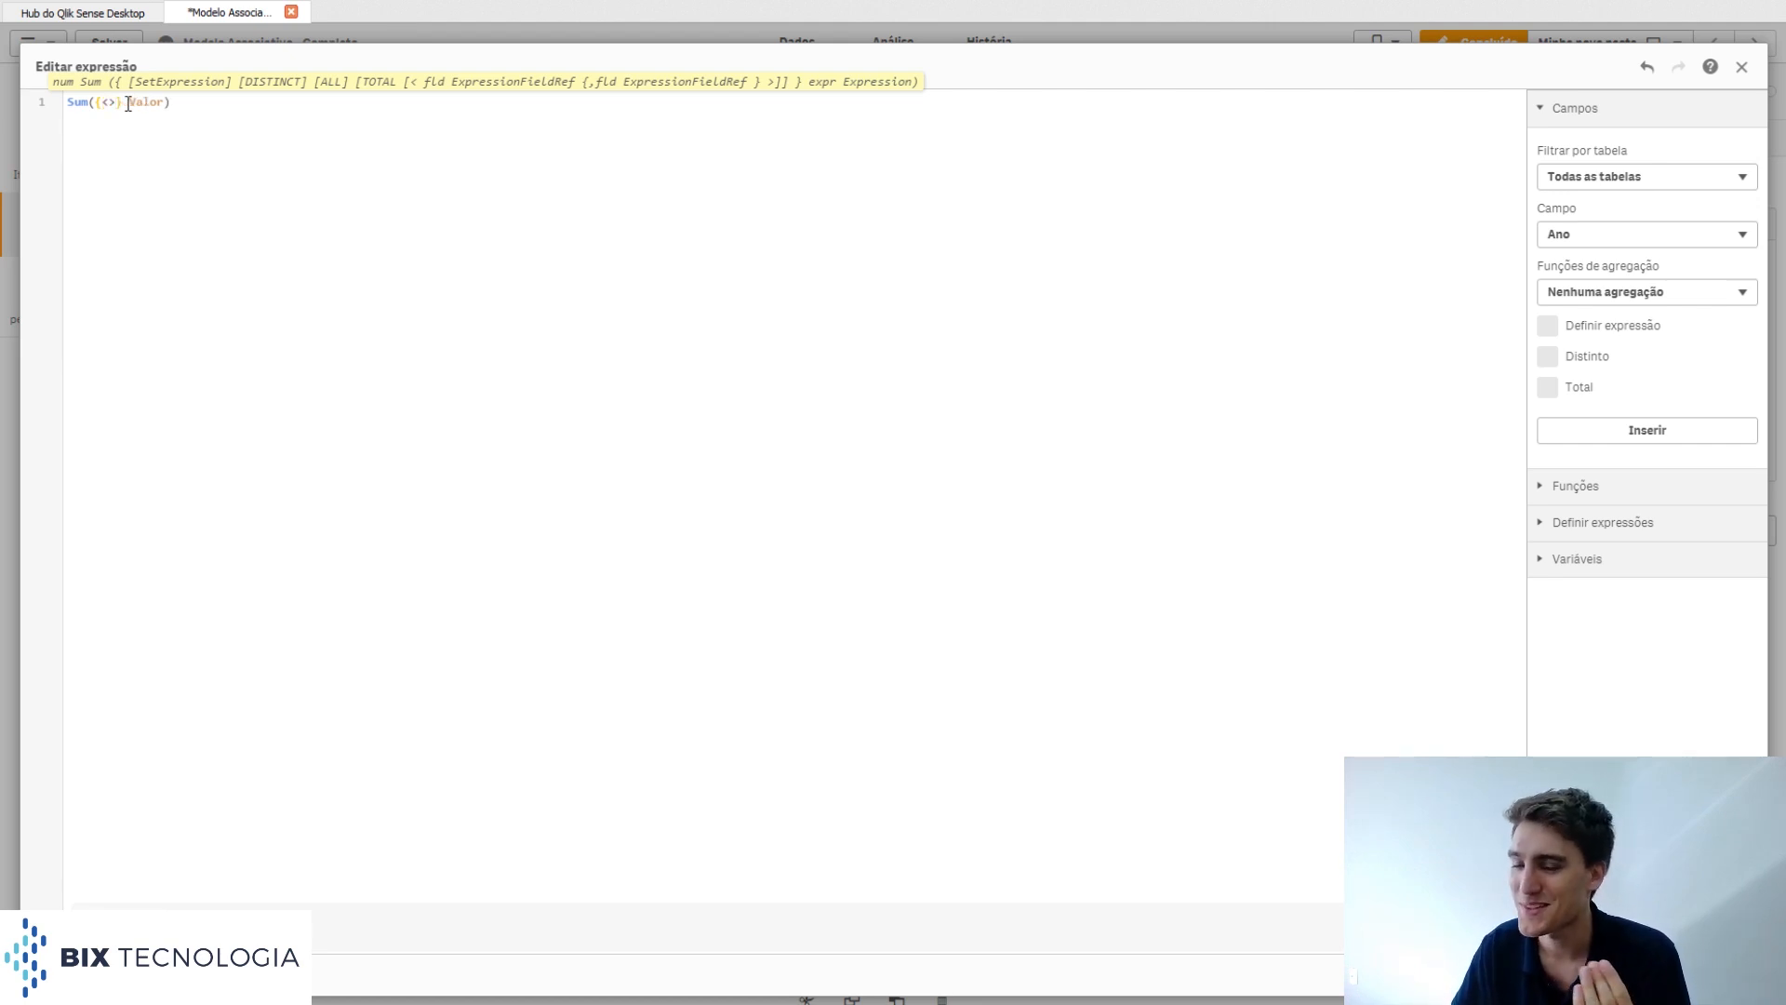
{"action": "left_click", "coordinate": [112, 103]}
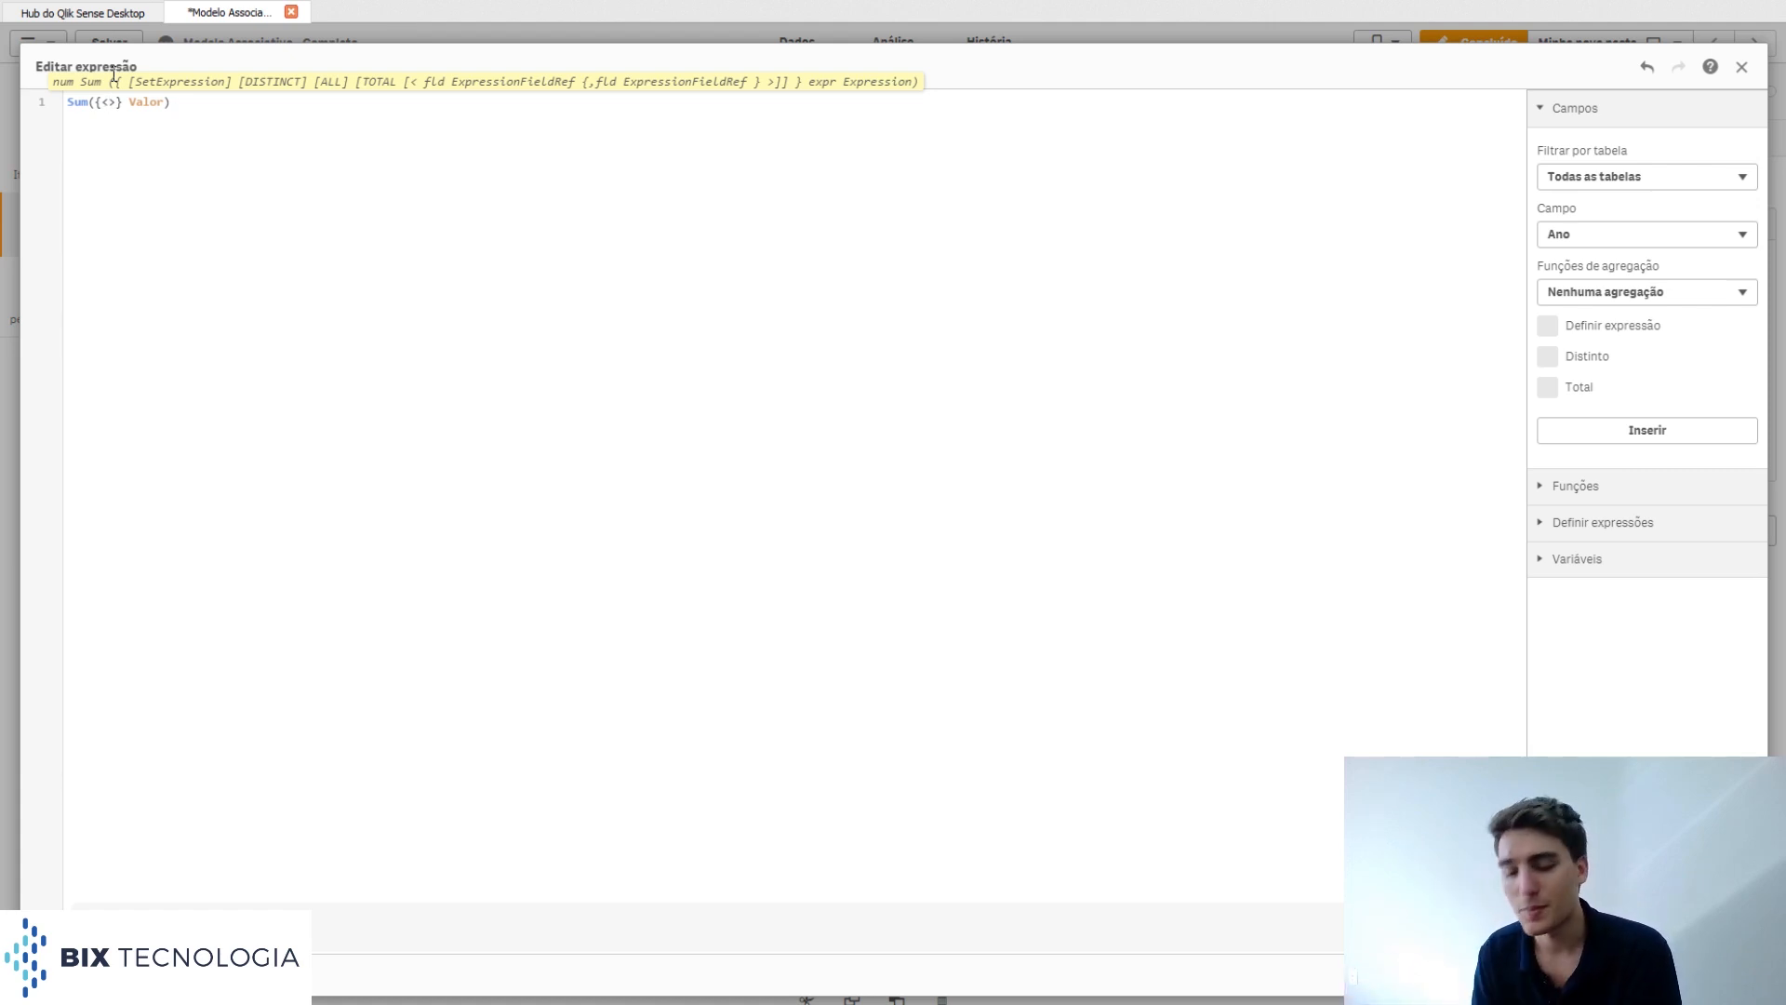
{"action": "type", "text": "Pais"}
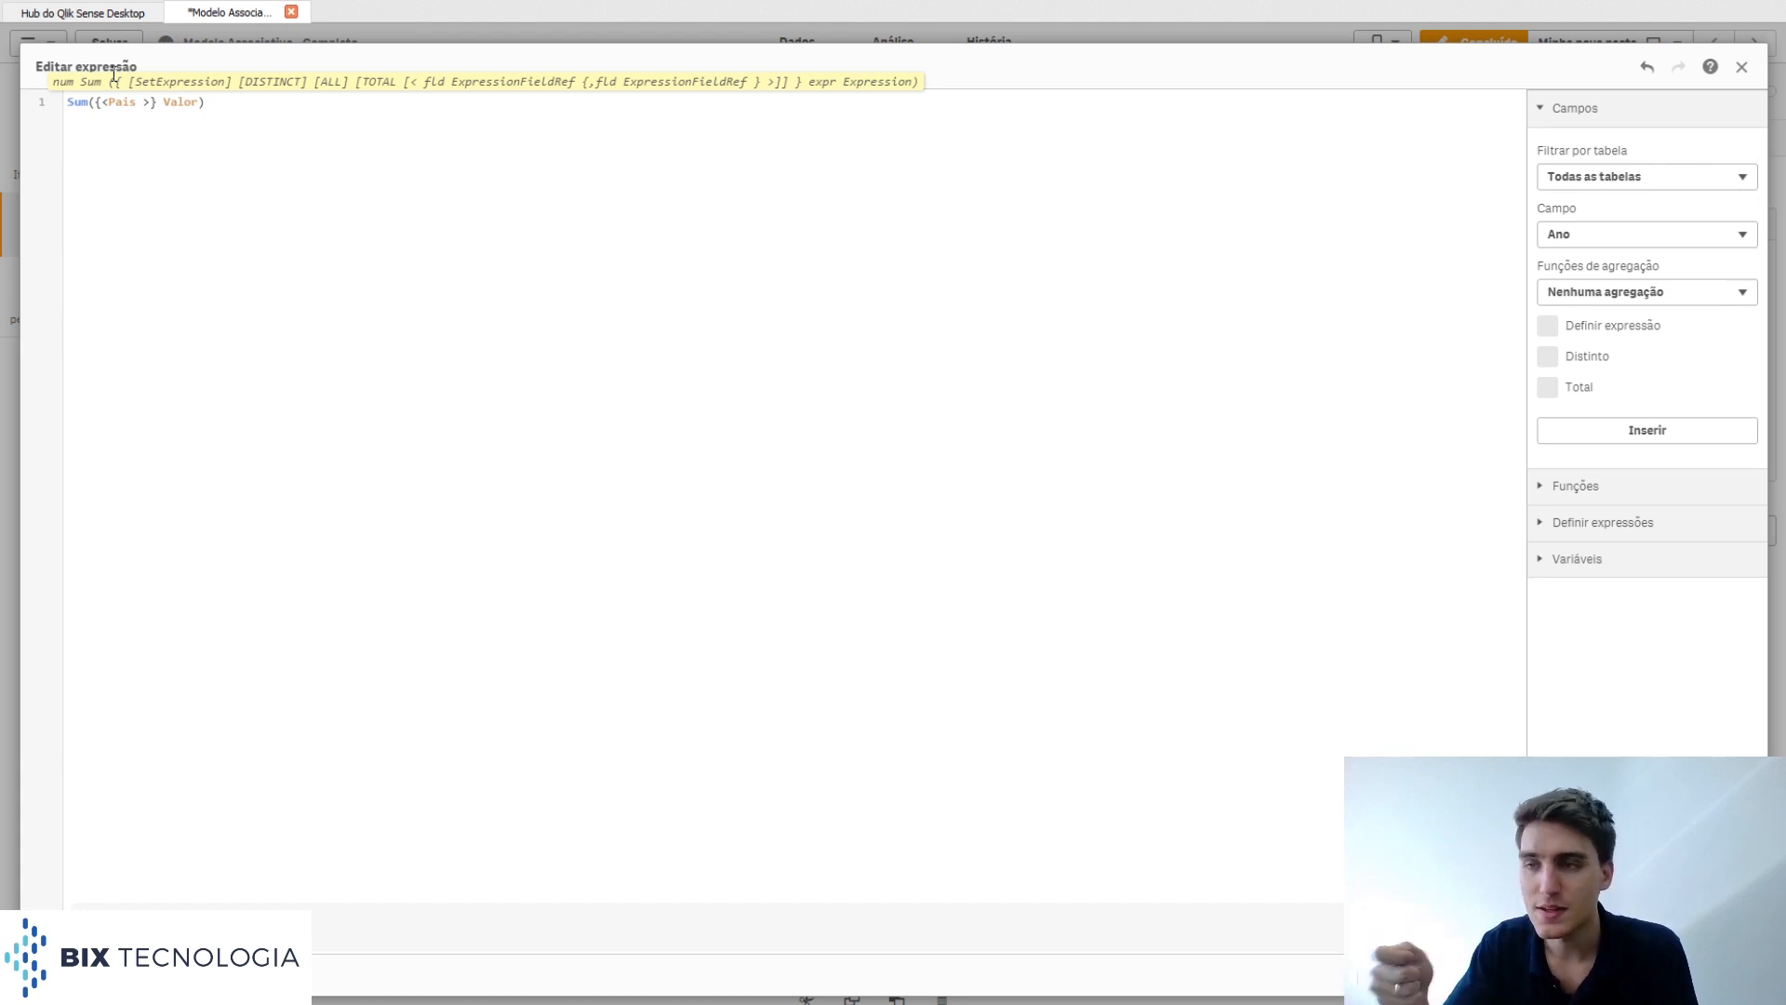
{"action": "type", "text": "= "}
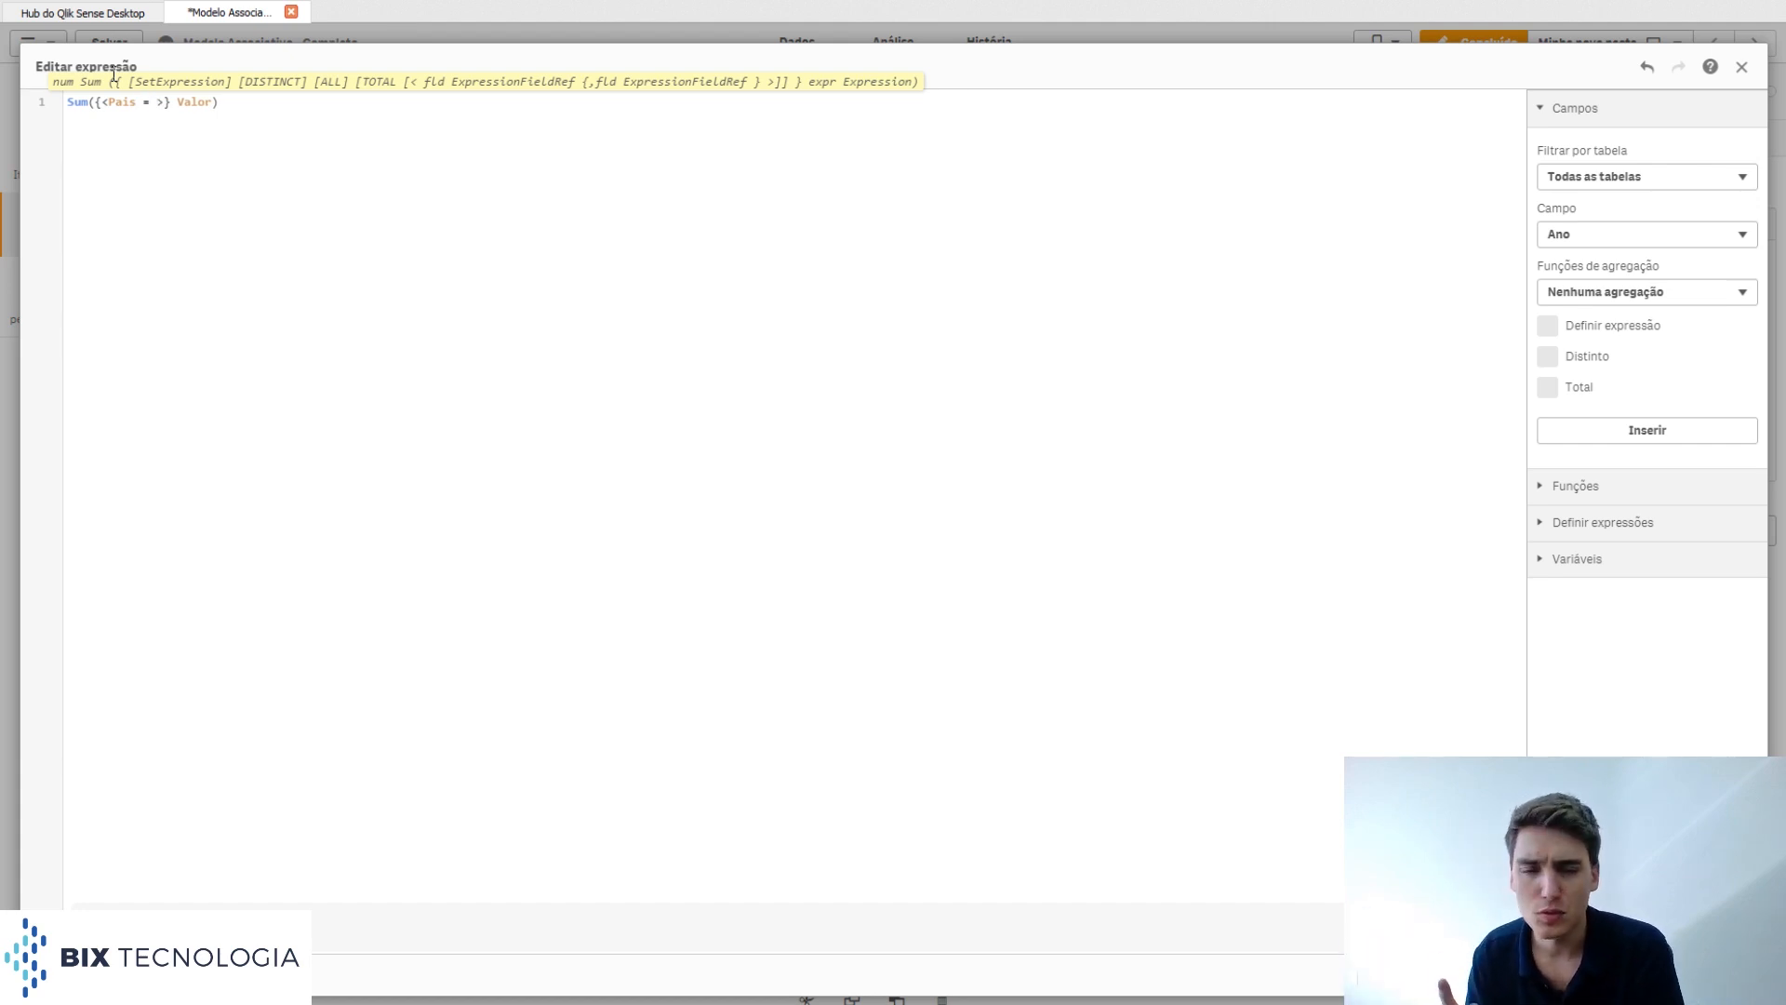
{"action": "type", "text": "Brazil"}
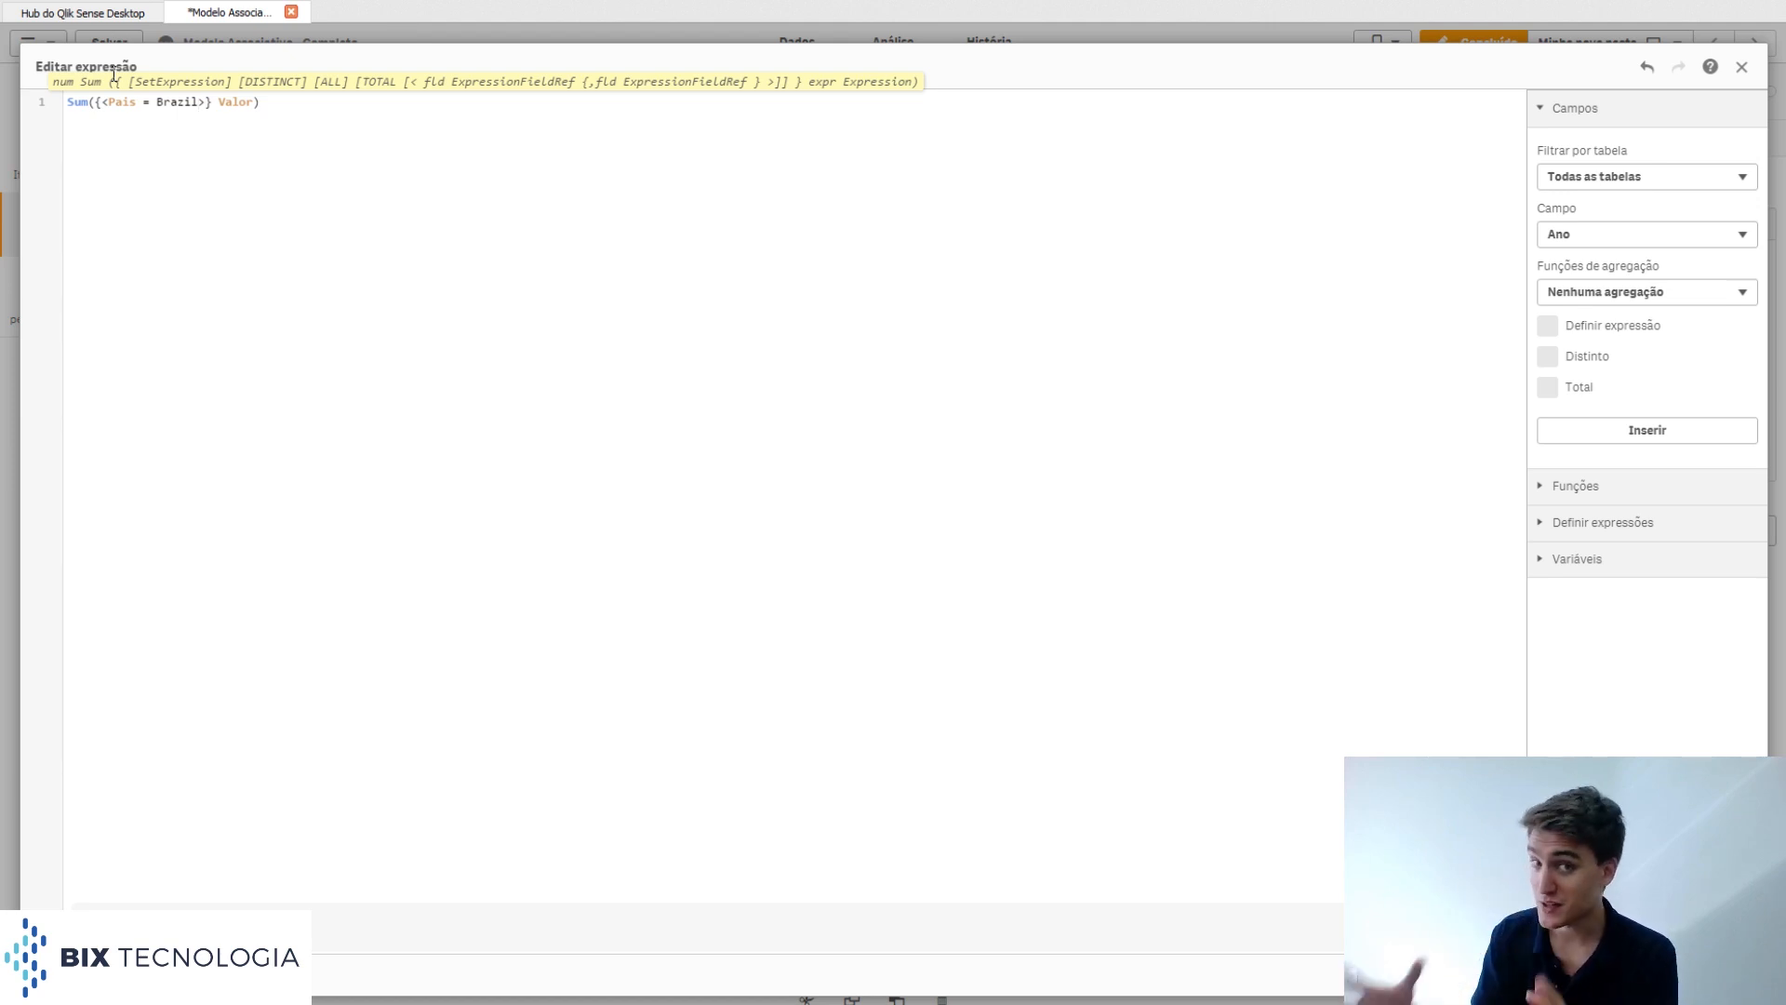
Enclose Brazil in braces so the expression reads Sum({<Pais = {Brazil}>} Valor), apply it and finish editing the sheet.
{"action": "key", "text": "ctrl+shift+Left"}
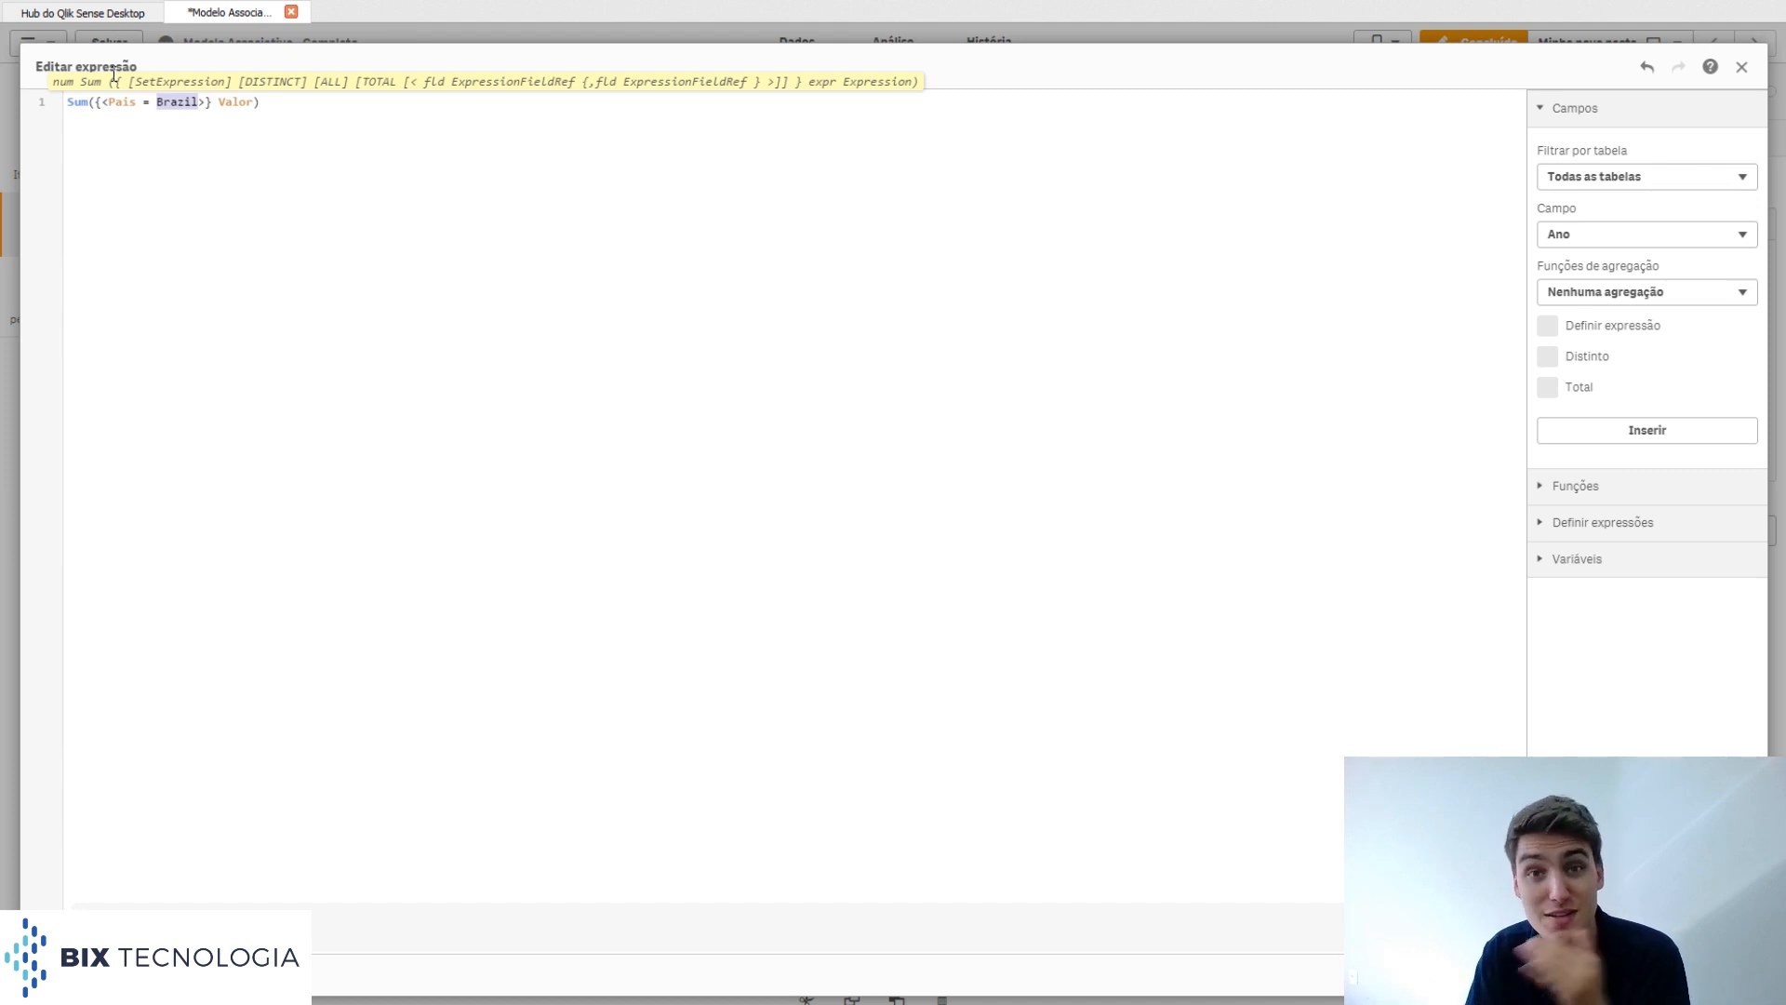
{"action": "type", "text": "{"}
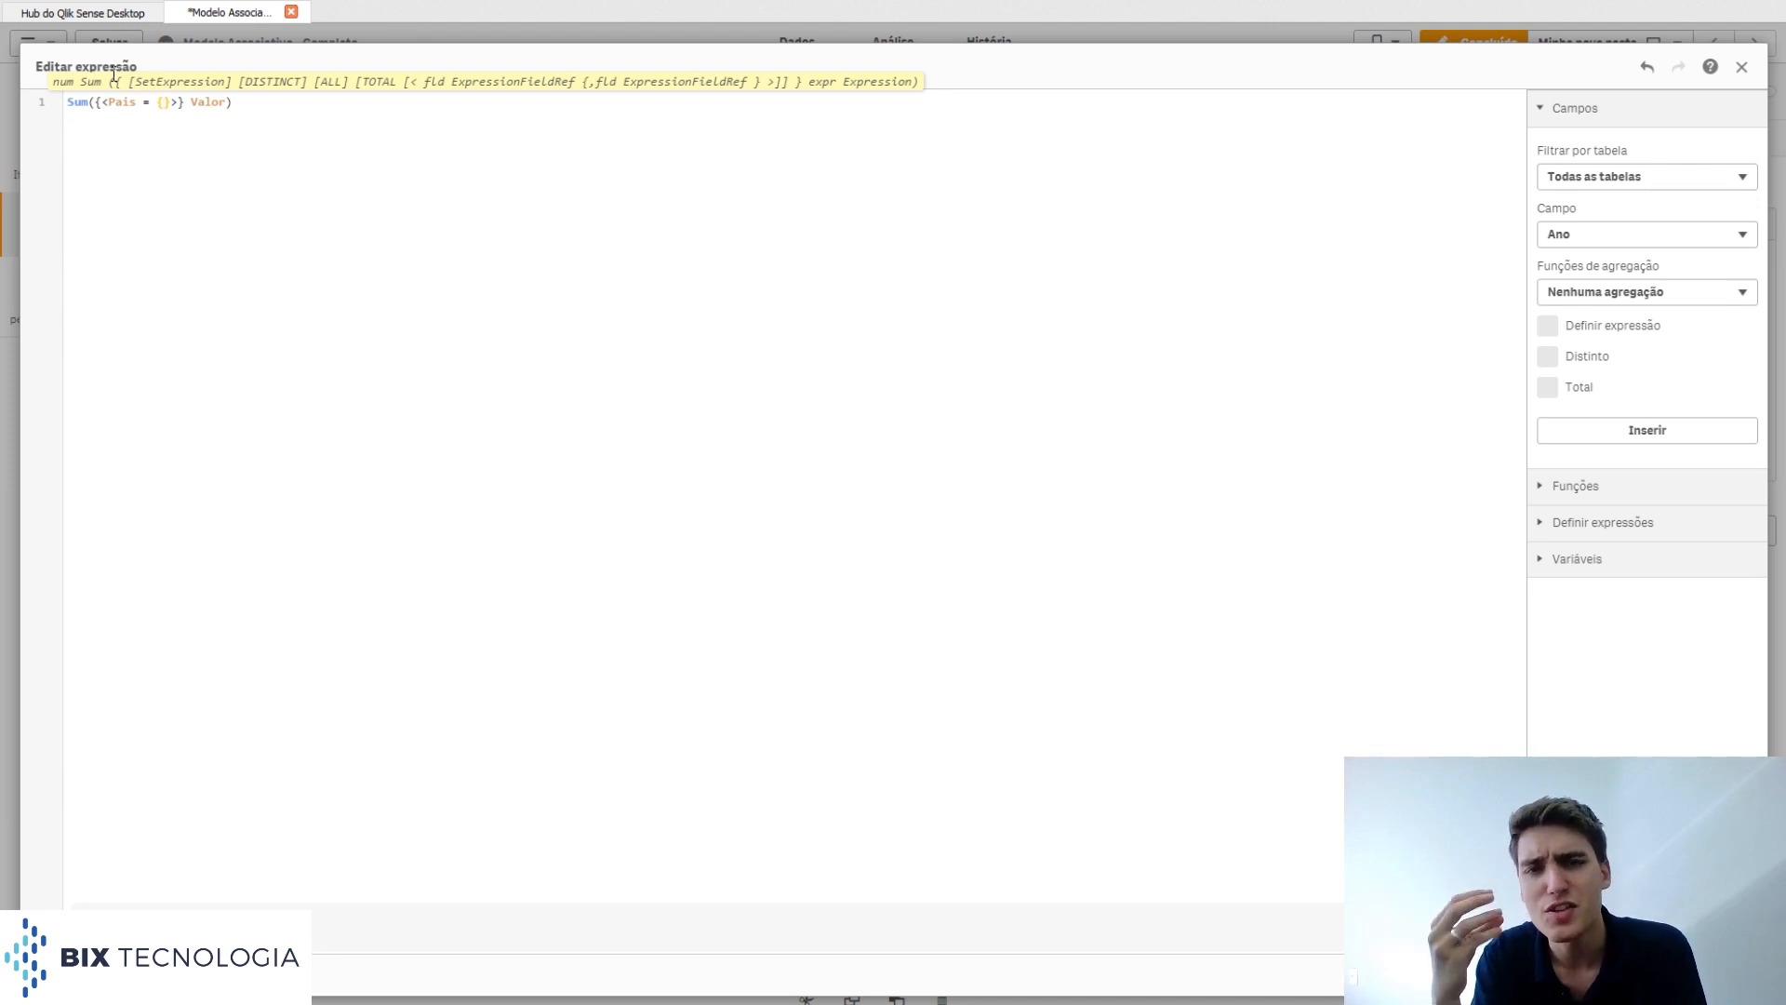
{"action": "type", "text": "Brazil"}
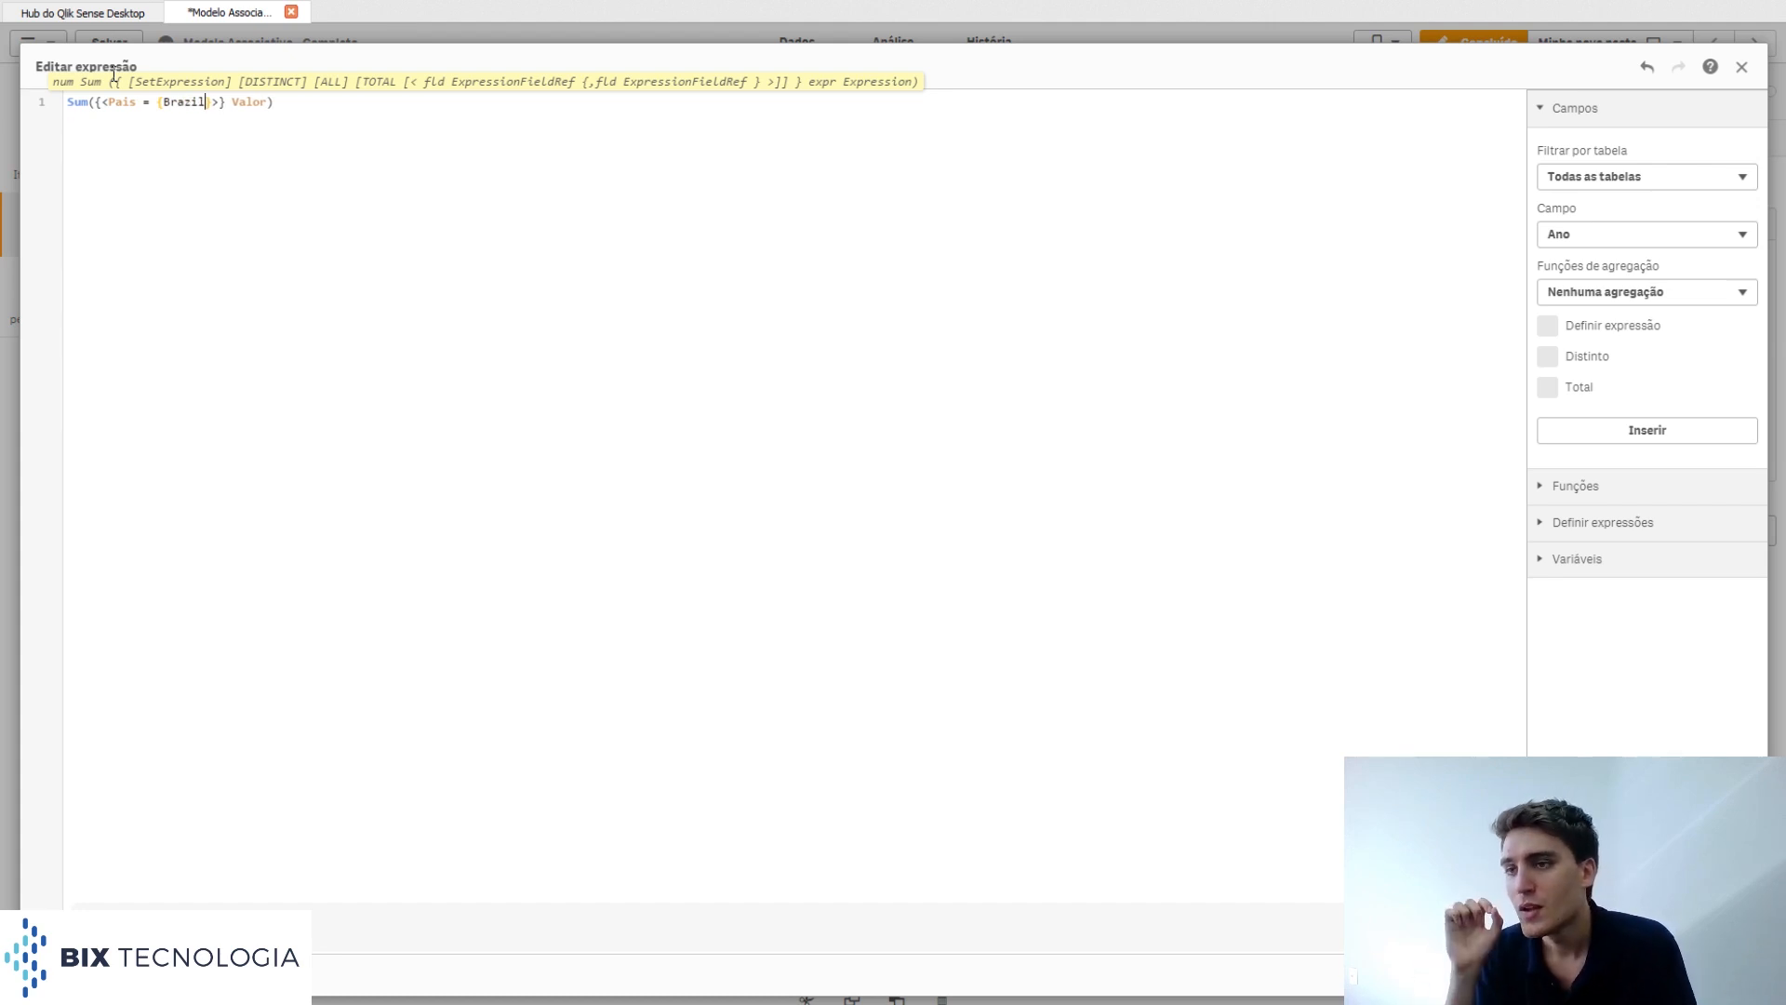
{"action": "left_click", "coordinate": [1722, 974]}
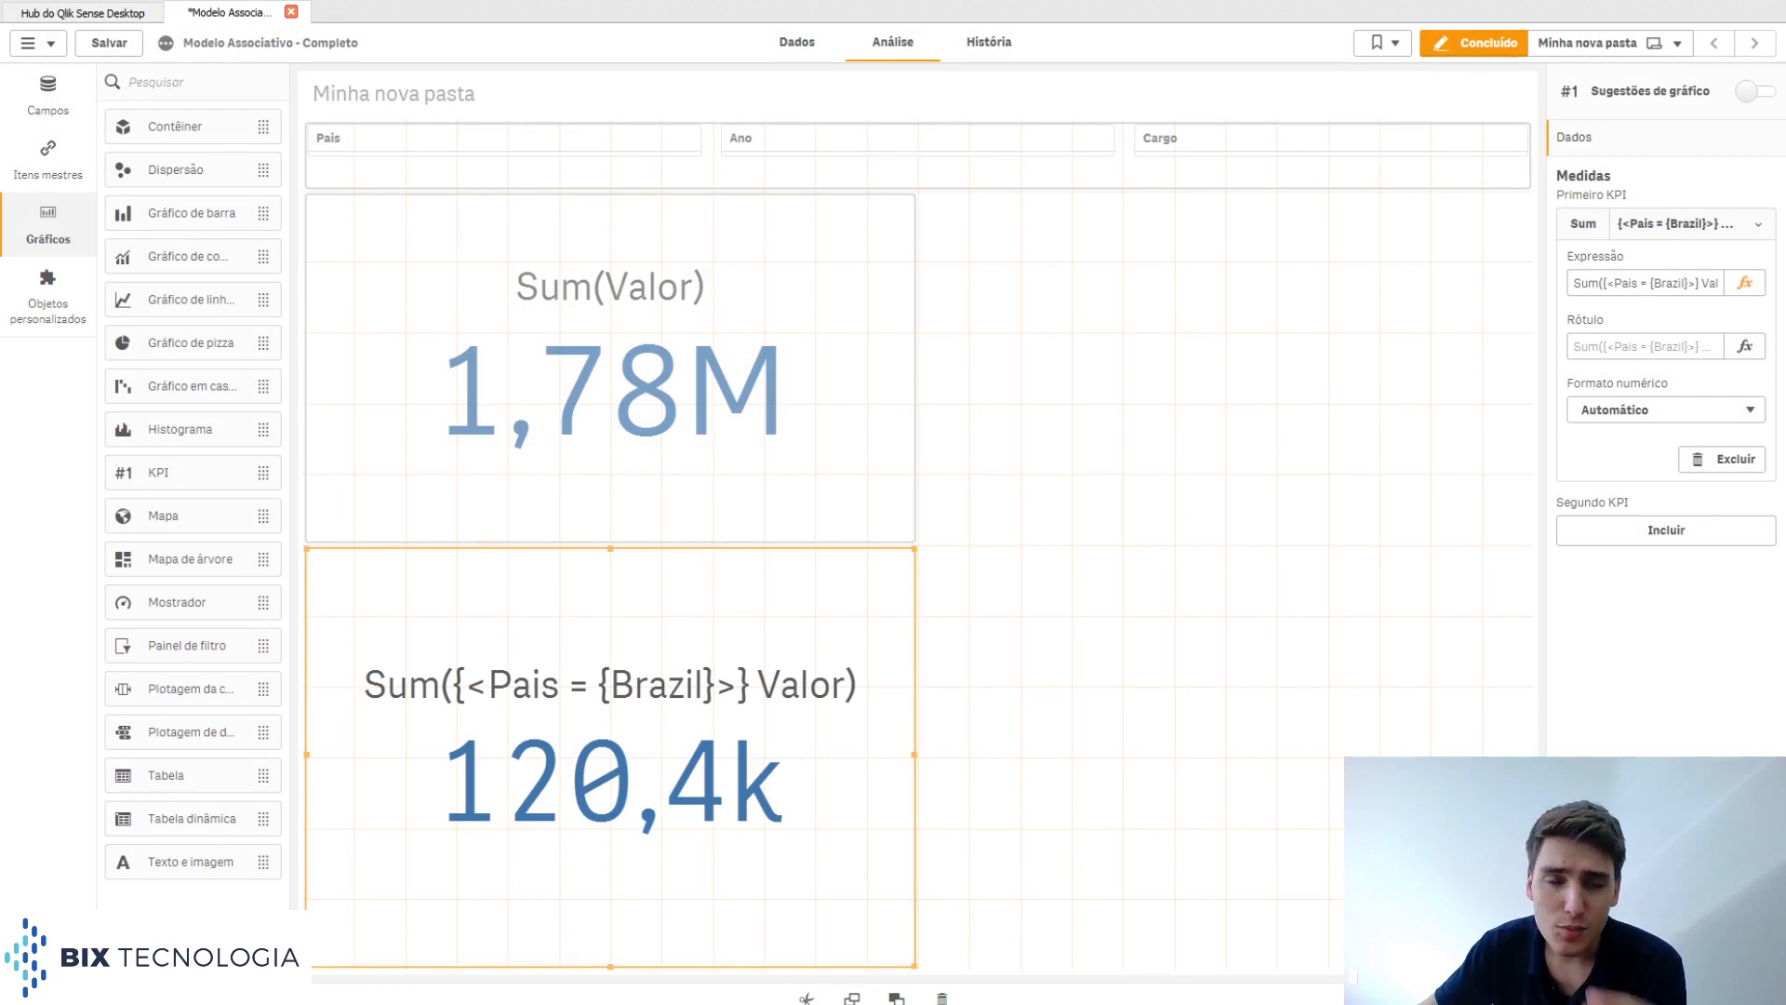
{"action": "left_click", "coordinate": [1477, 42]}
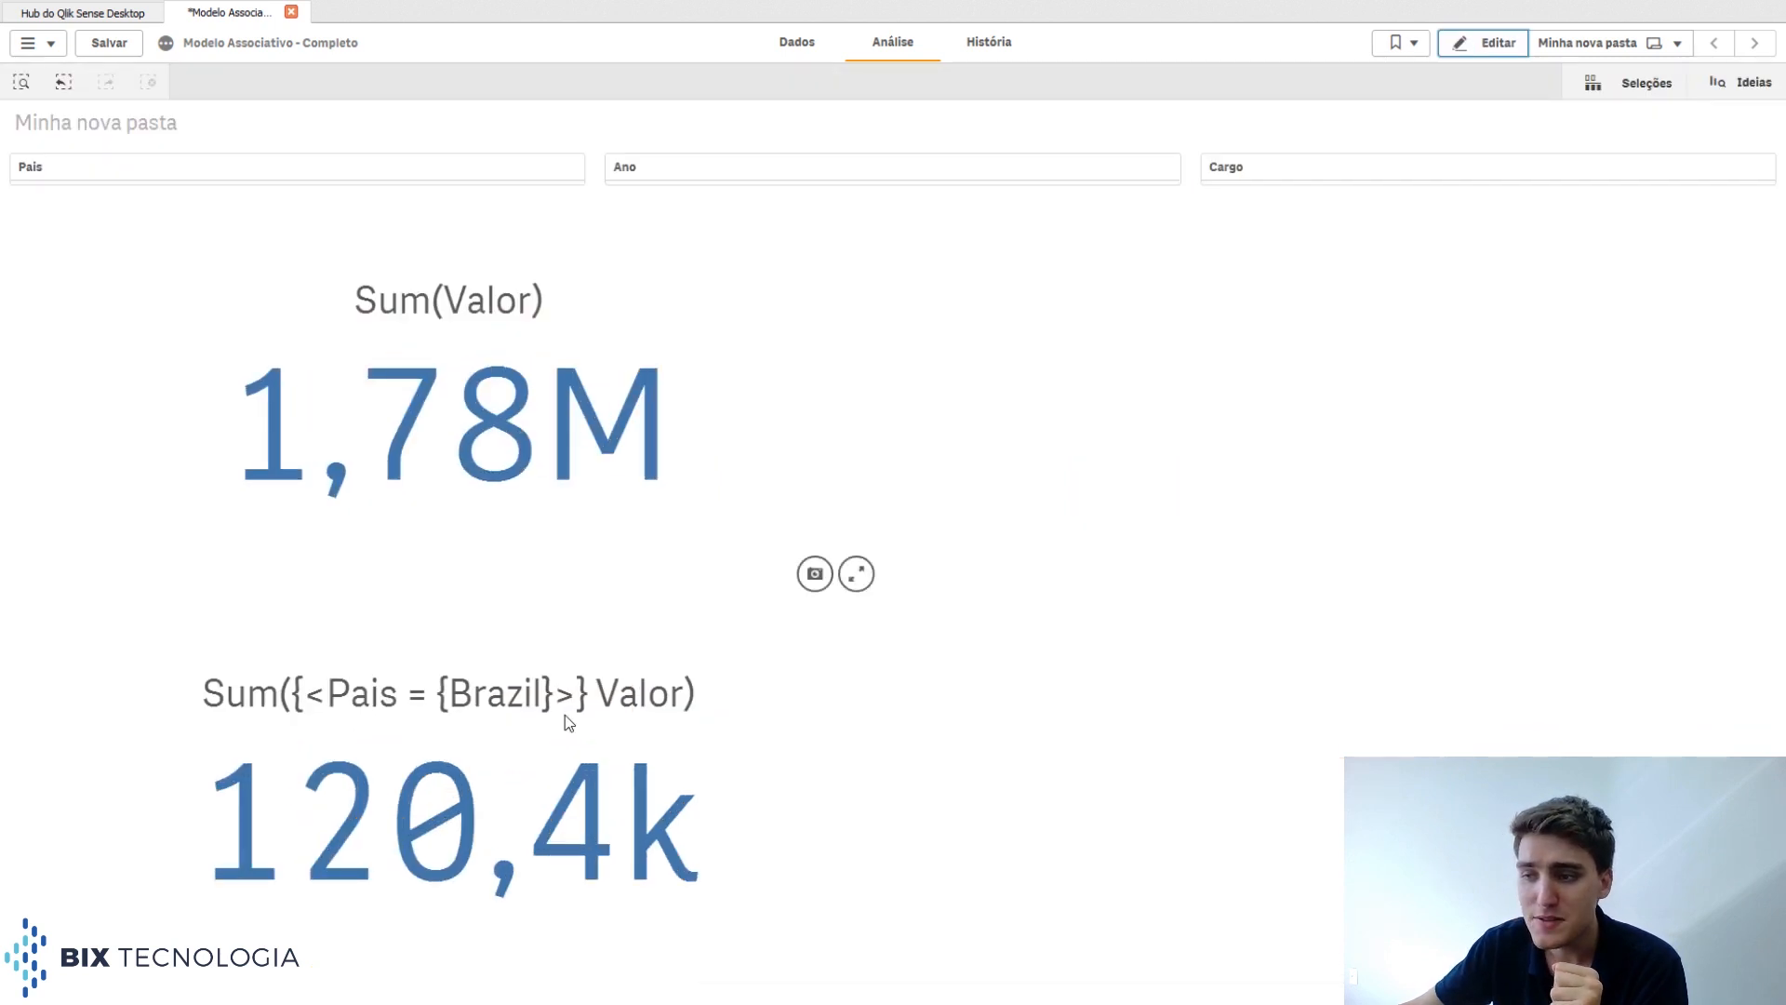
Filter the sheet by Pais Brazil and Ano 2018 to compare both KPIs, then clear all selections.
{"action": "left_click", "coordinate": [438, 177]}
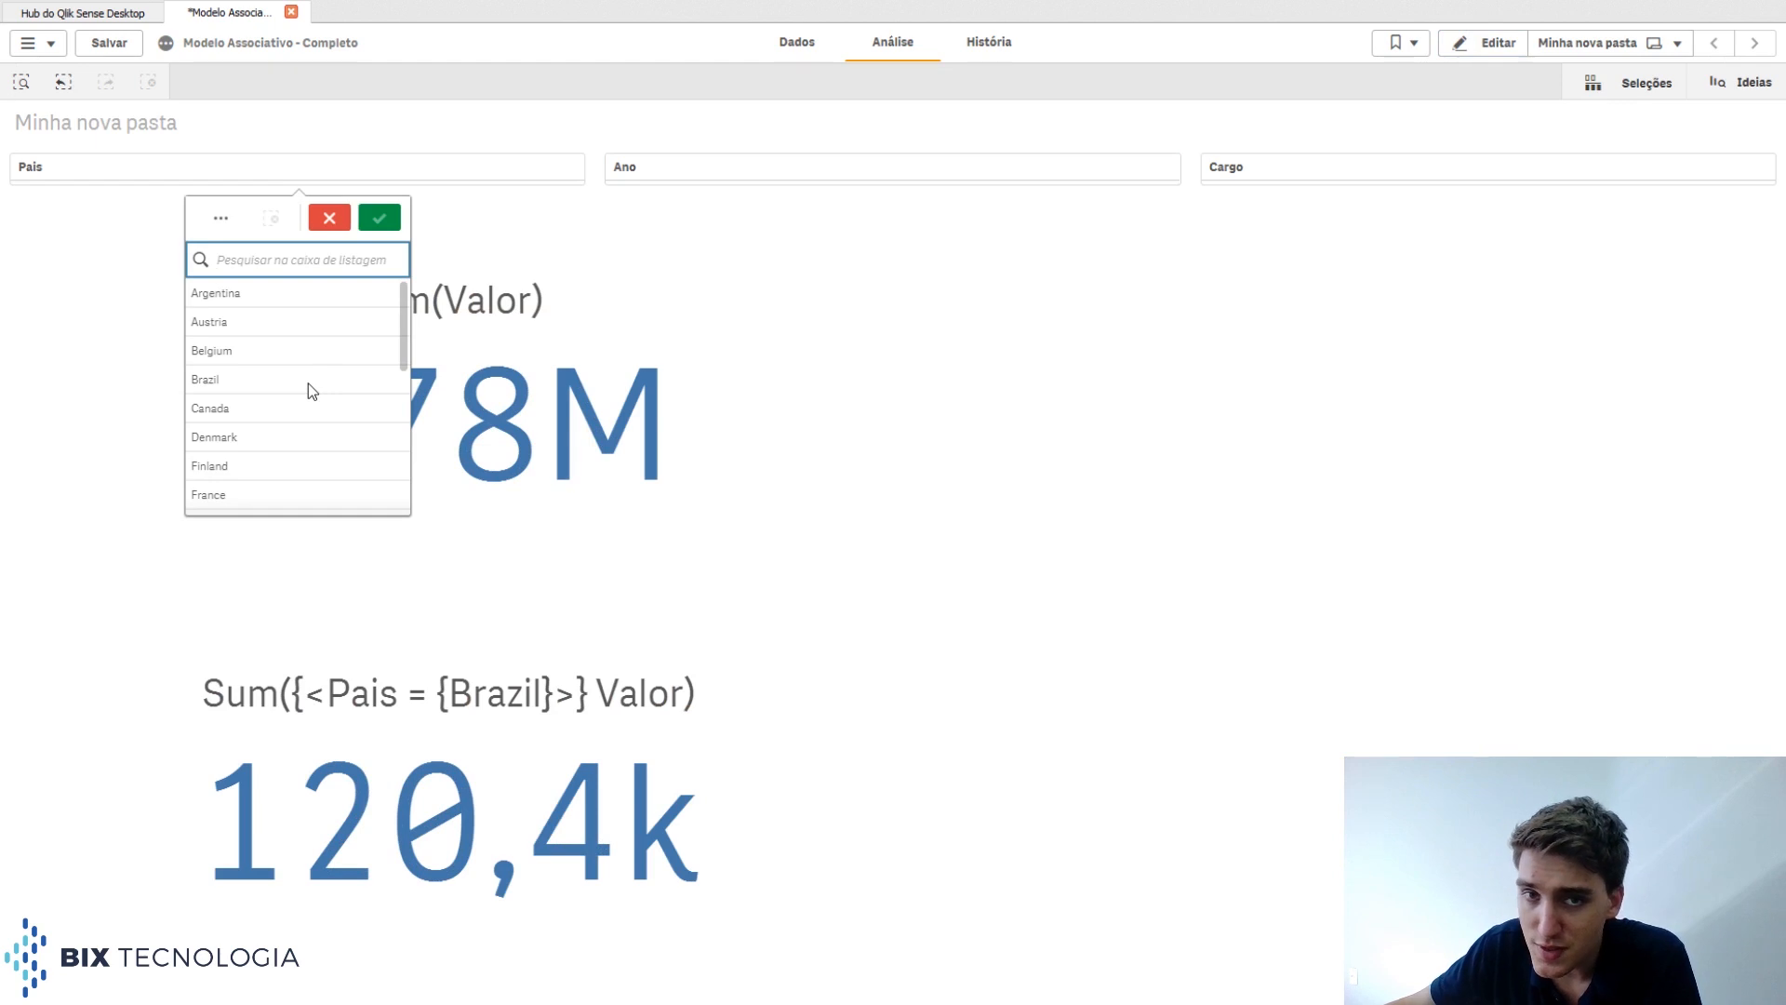
{"action": "left_click", "coordinate": [310, 382]}
{"action": "left_click", "coordinate": [380, 218]}
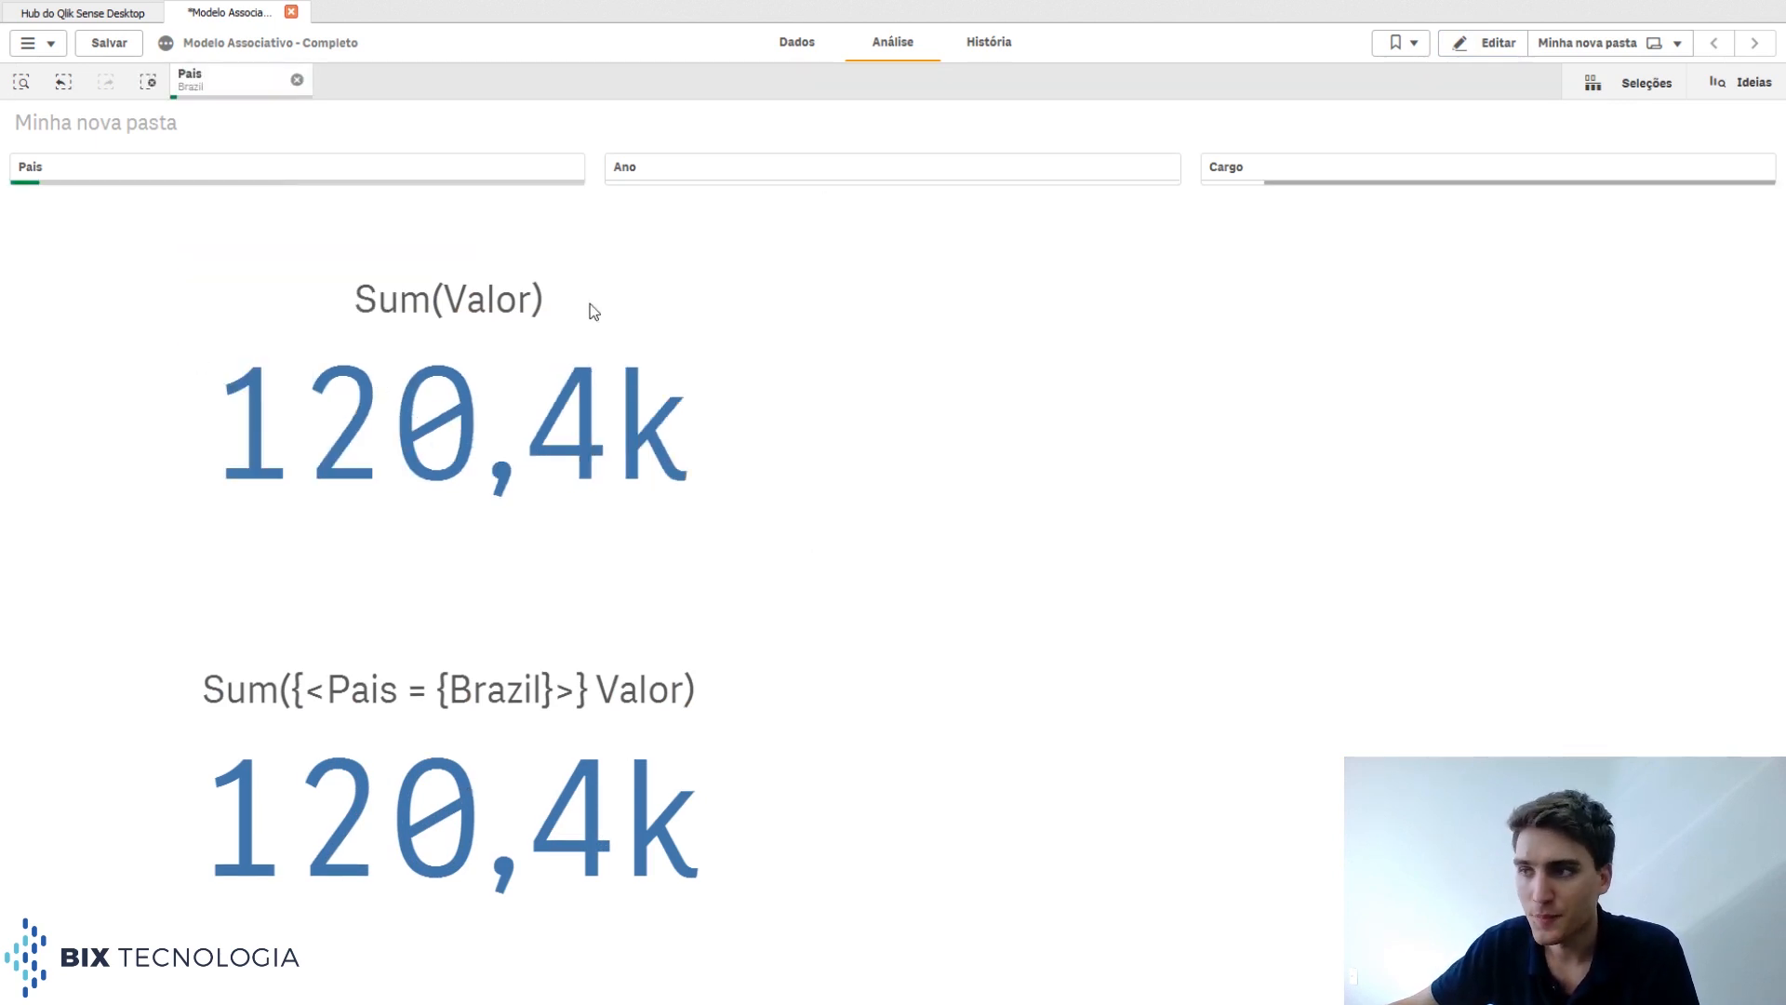
{"action": "left_click", "coordinate": [700, 171]}
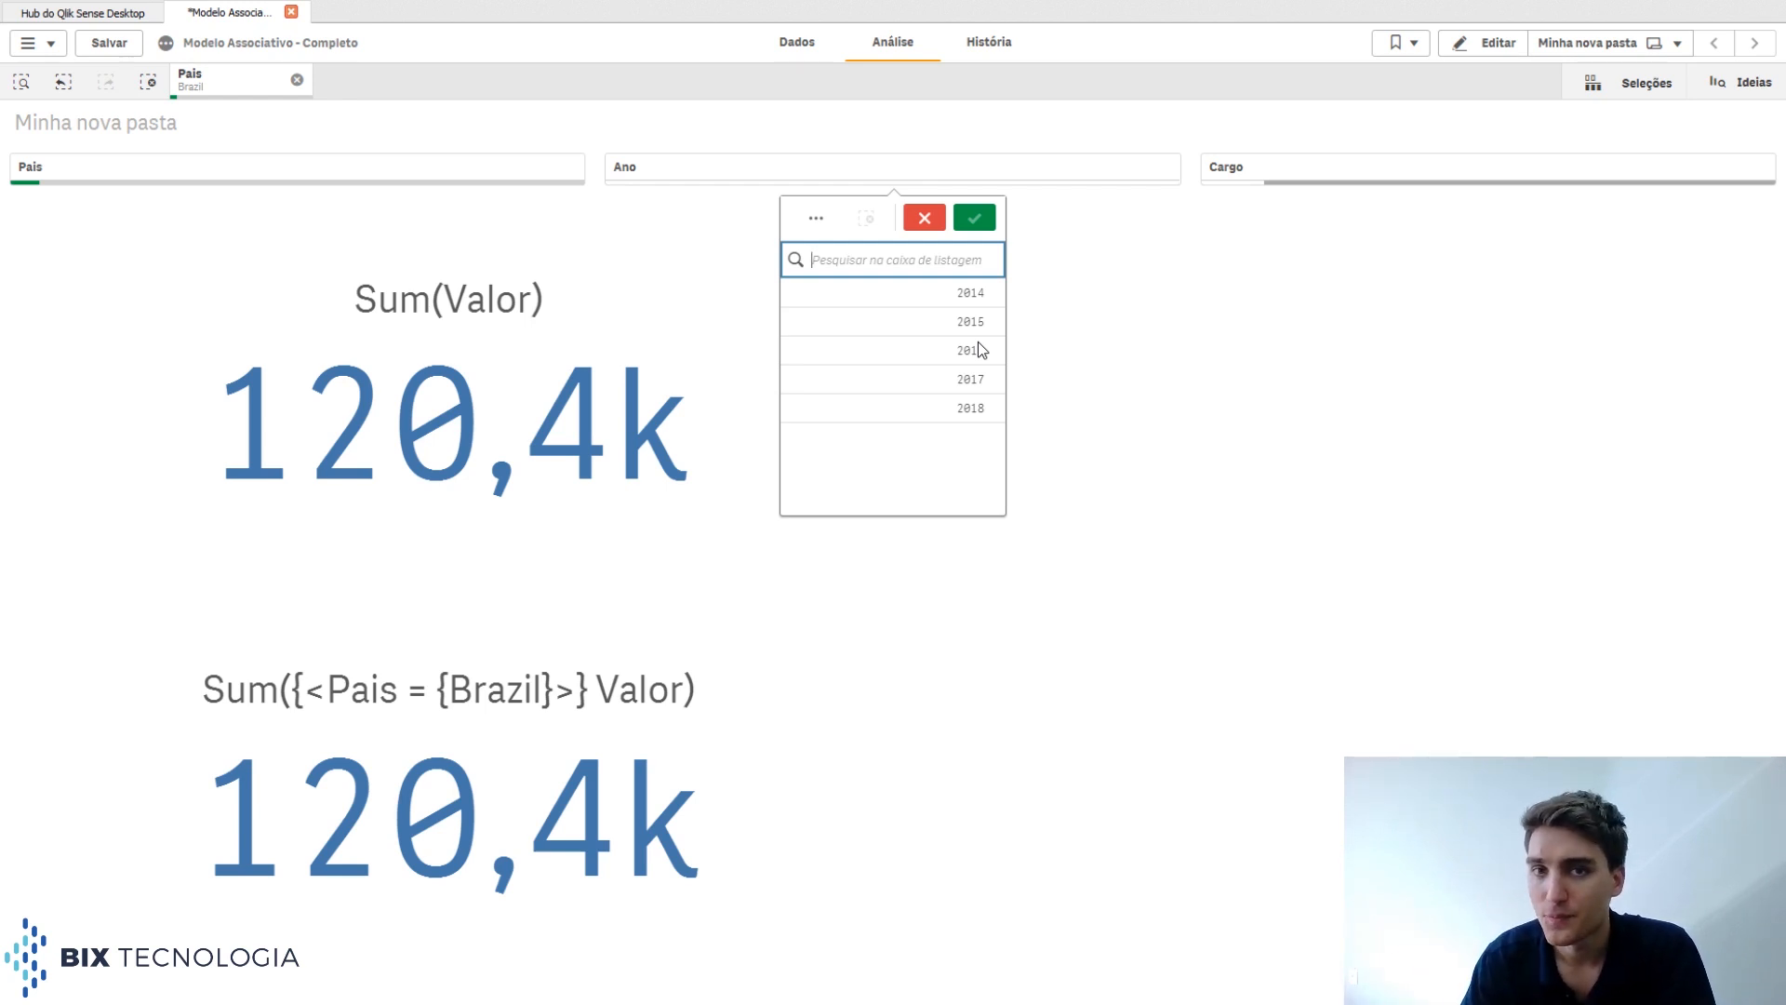
{"action": "left_click", "coordinate": [975, 408]}
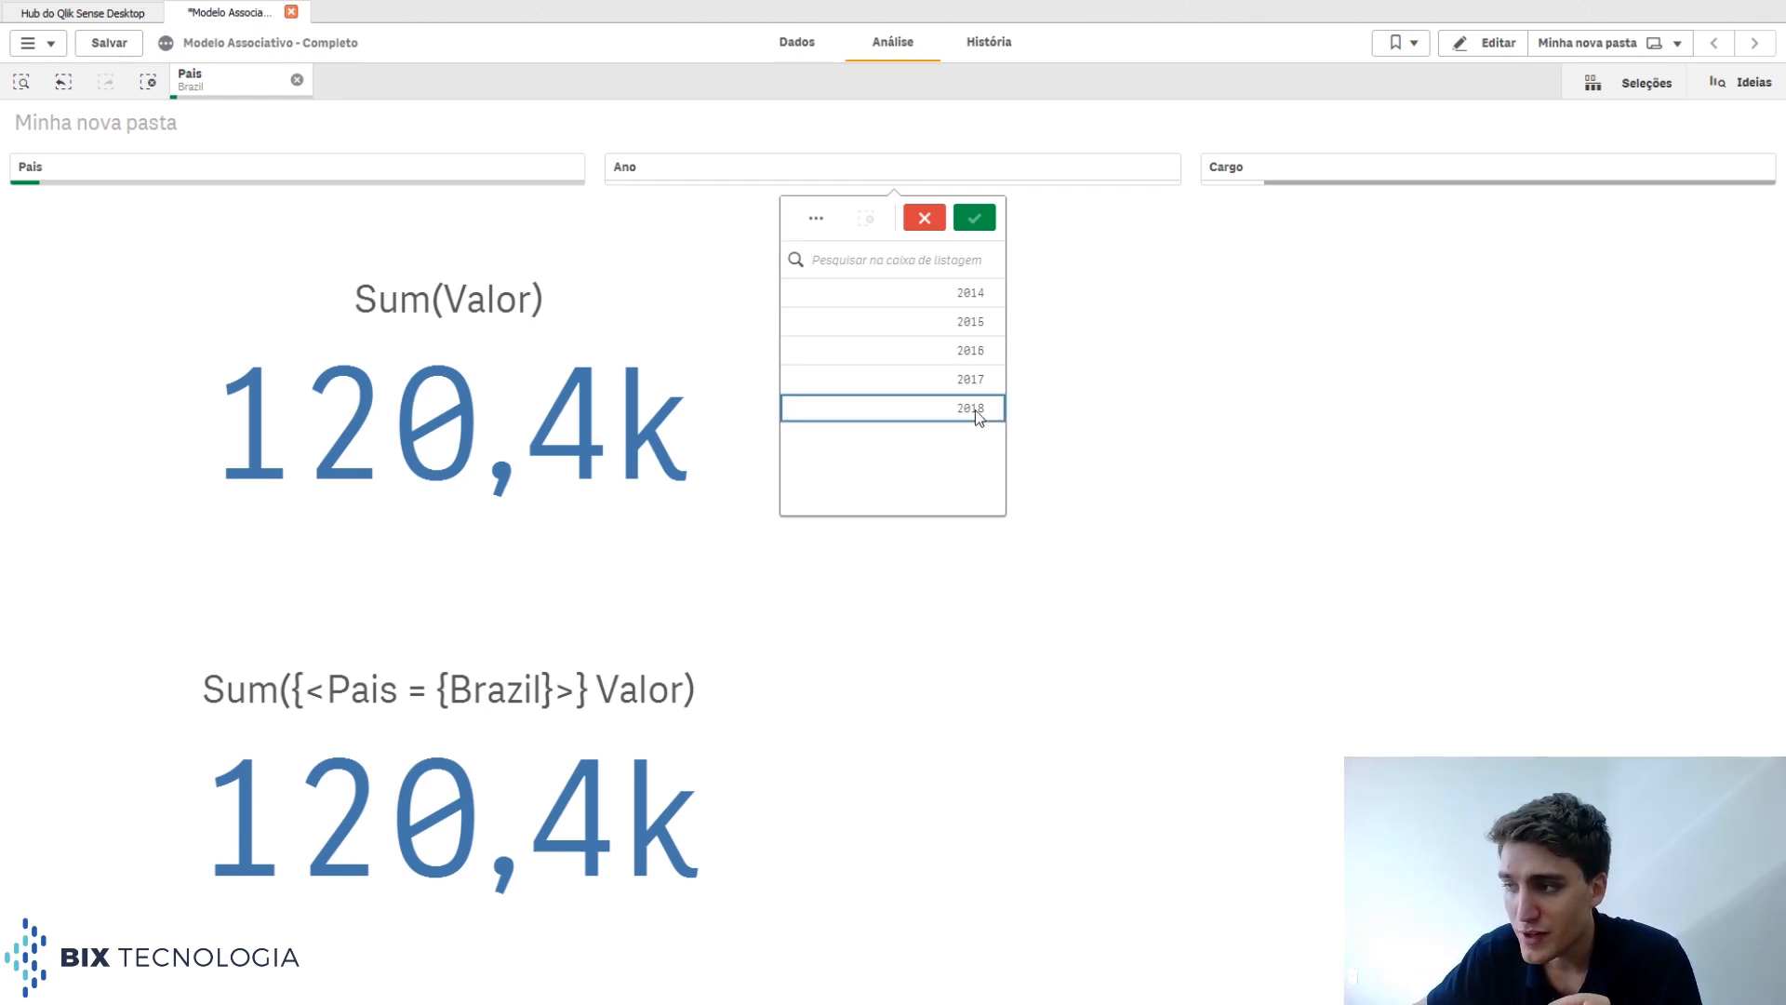
{"action": "left_click", "coordinate": [976, 228]}
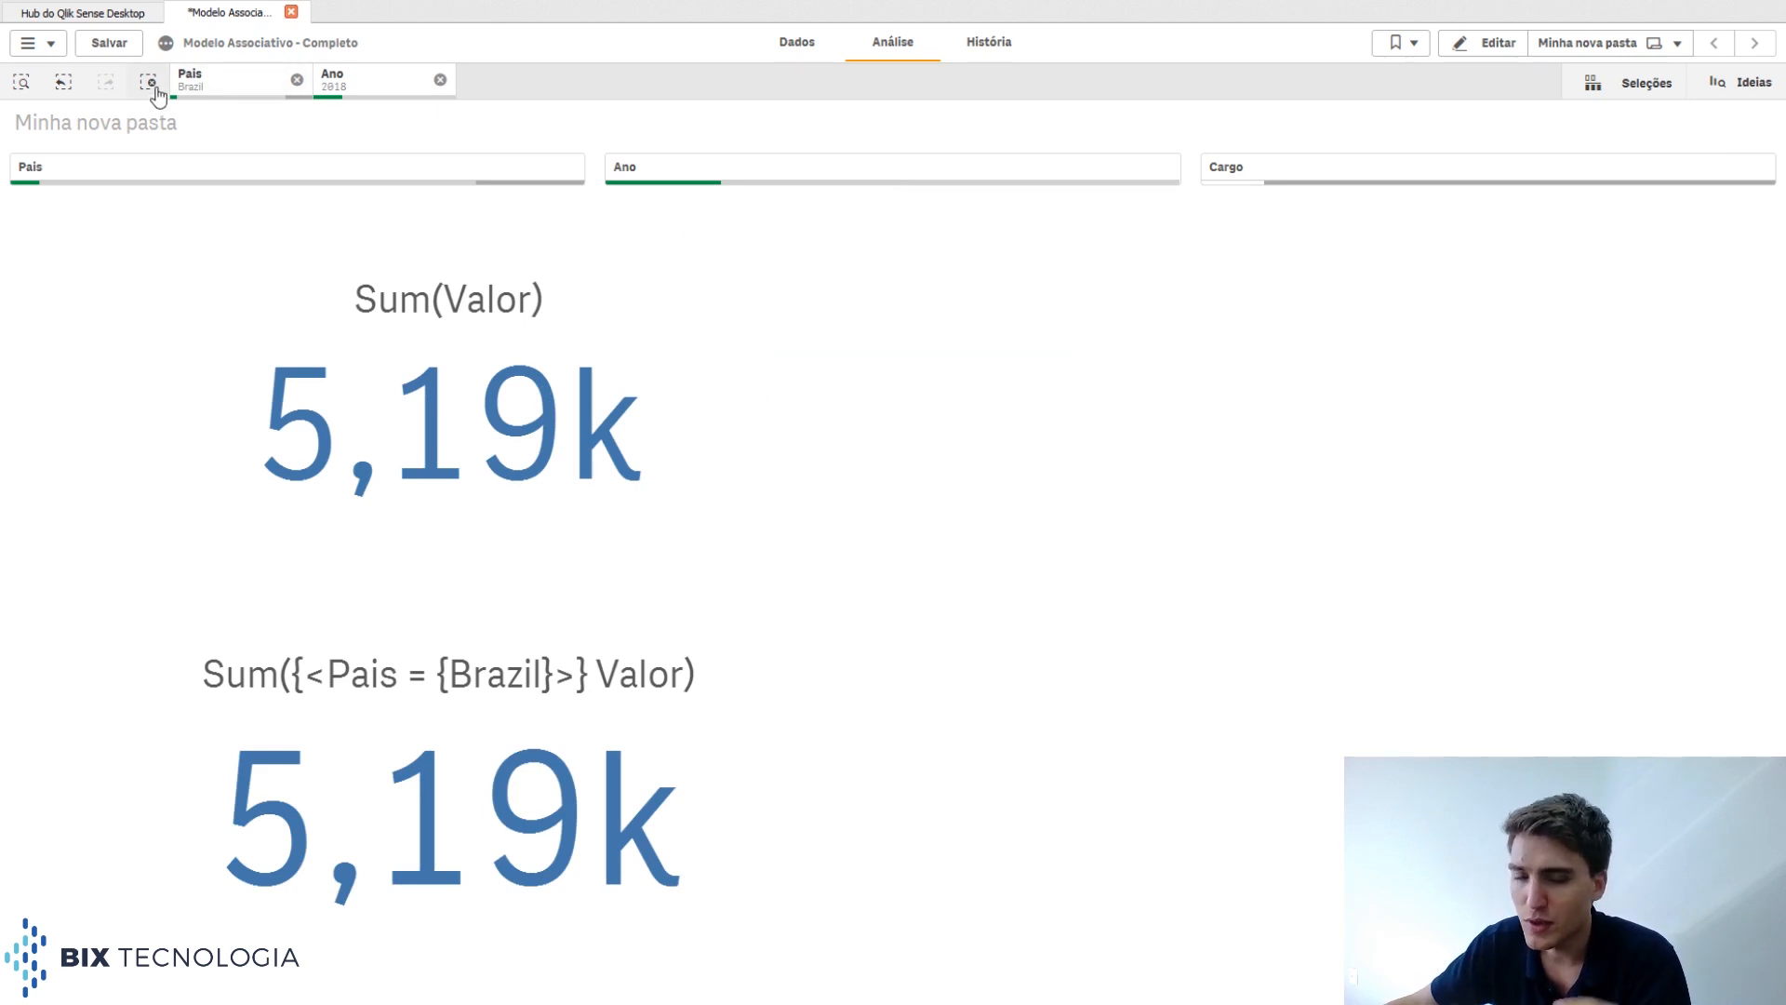
{"action": "mouse_move", "coordinate": [181, 101]}
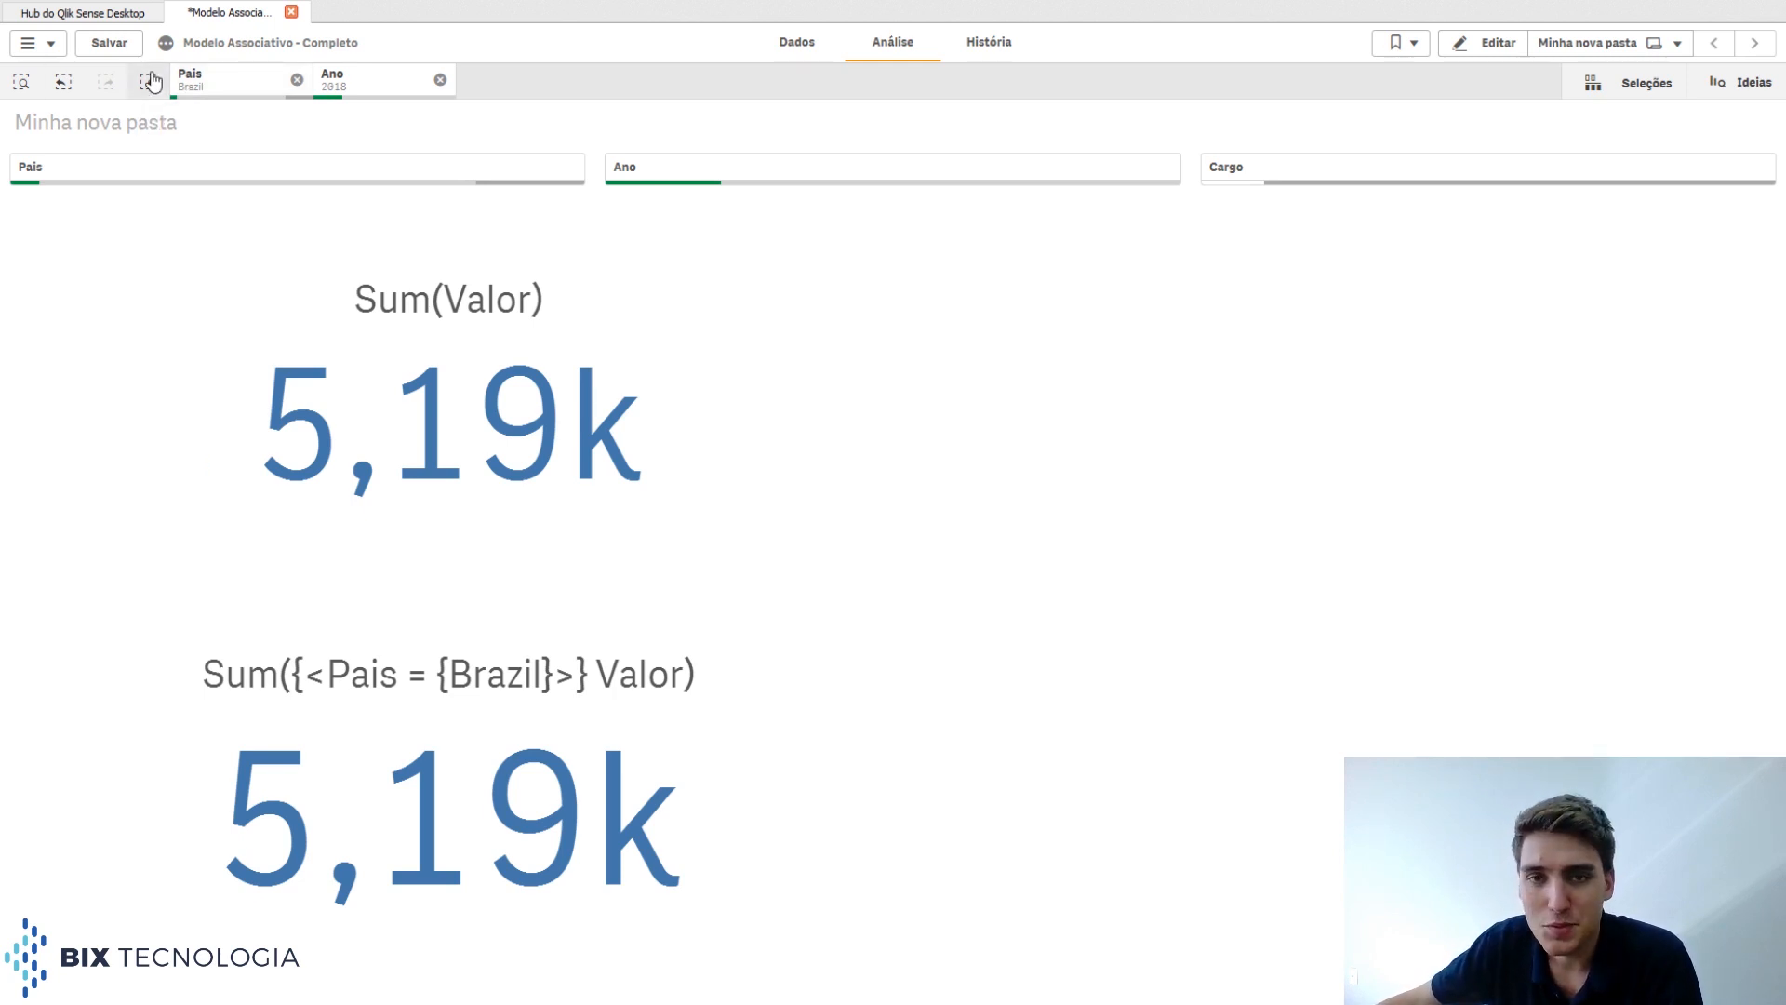
{"action": "left_click", "coordinate": [152, 82]}
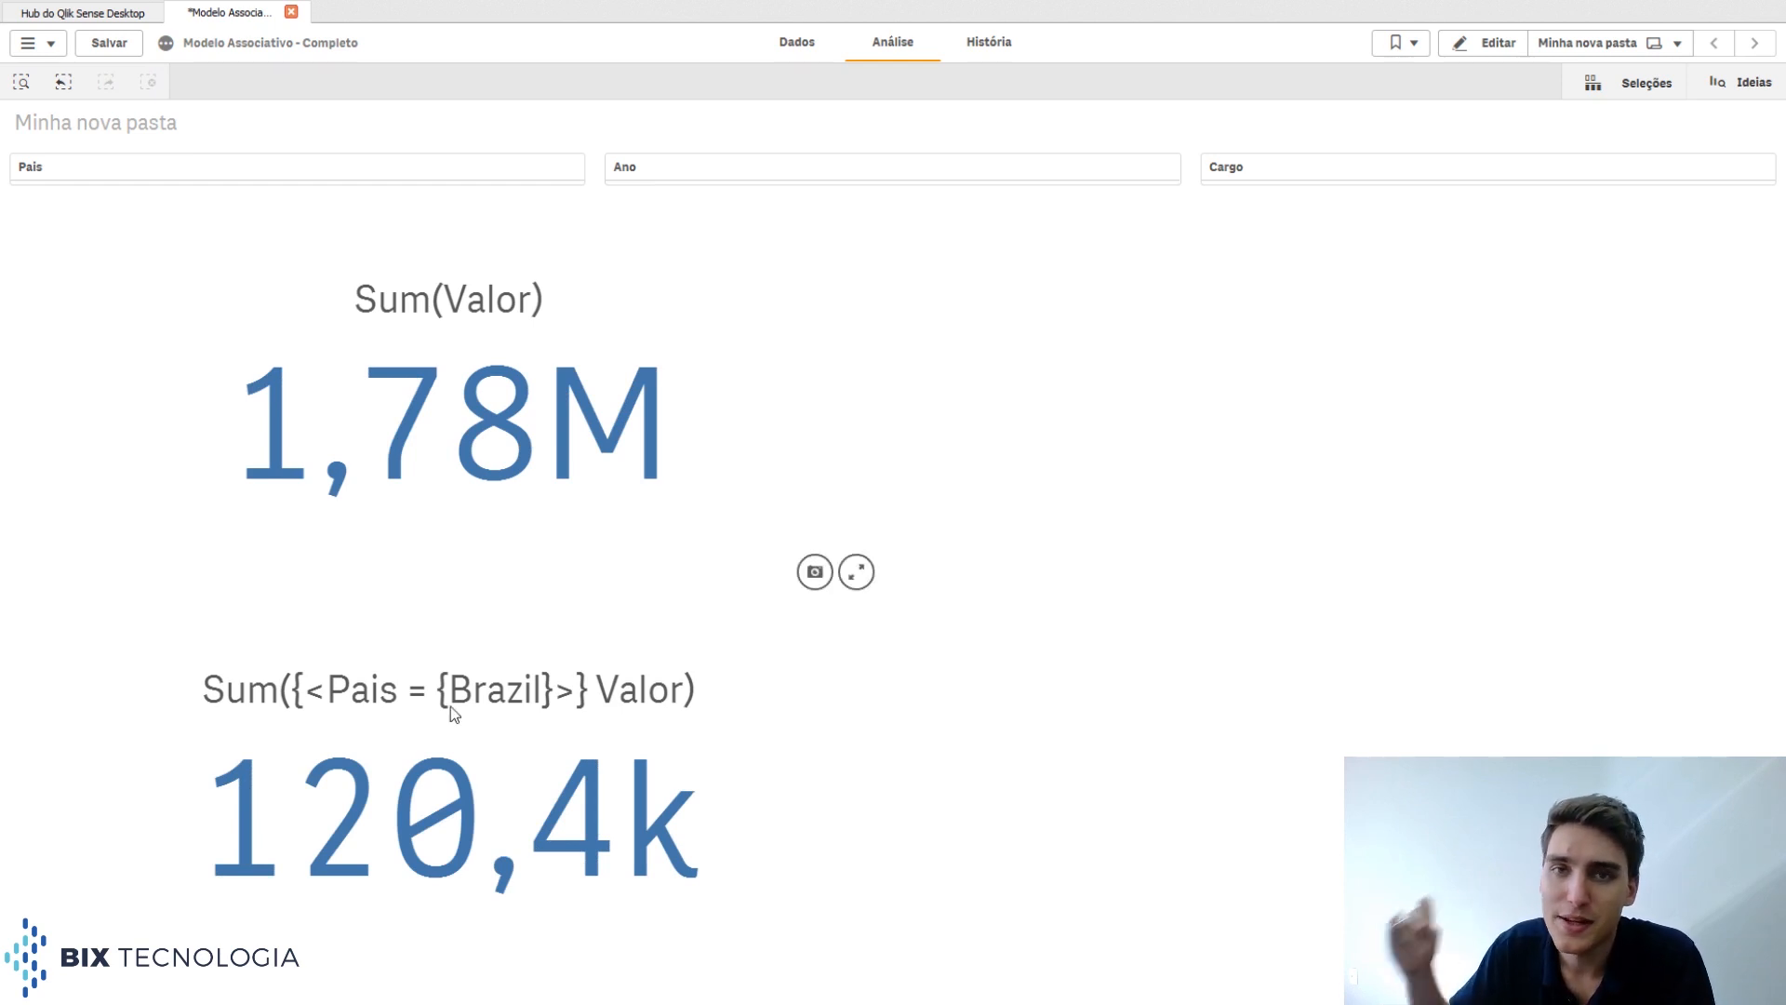
Add Argentina to the Pais set in the lower KPI's expression, apply it and finish editing the sheet.
{"action": "left_click", "coordinate": [1493, 44]}
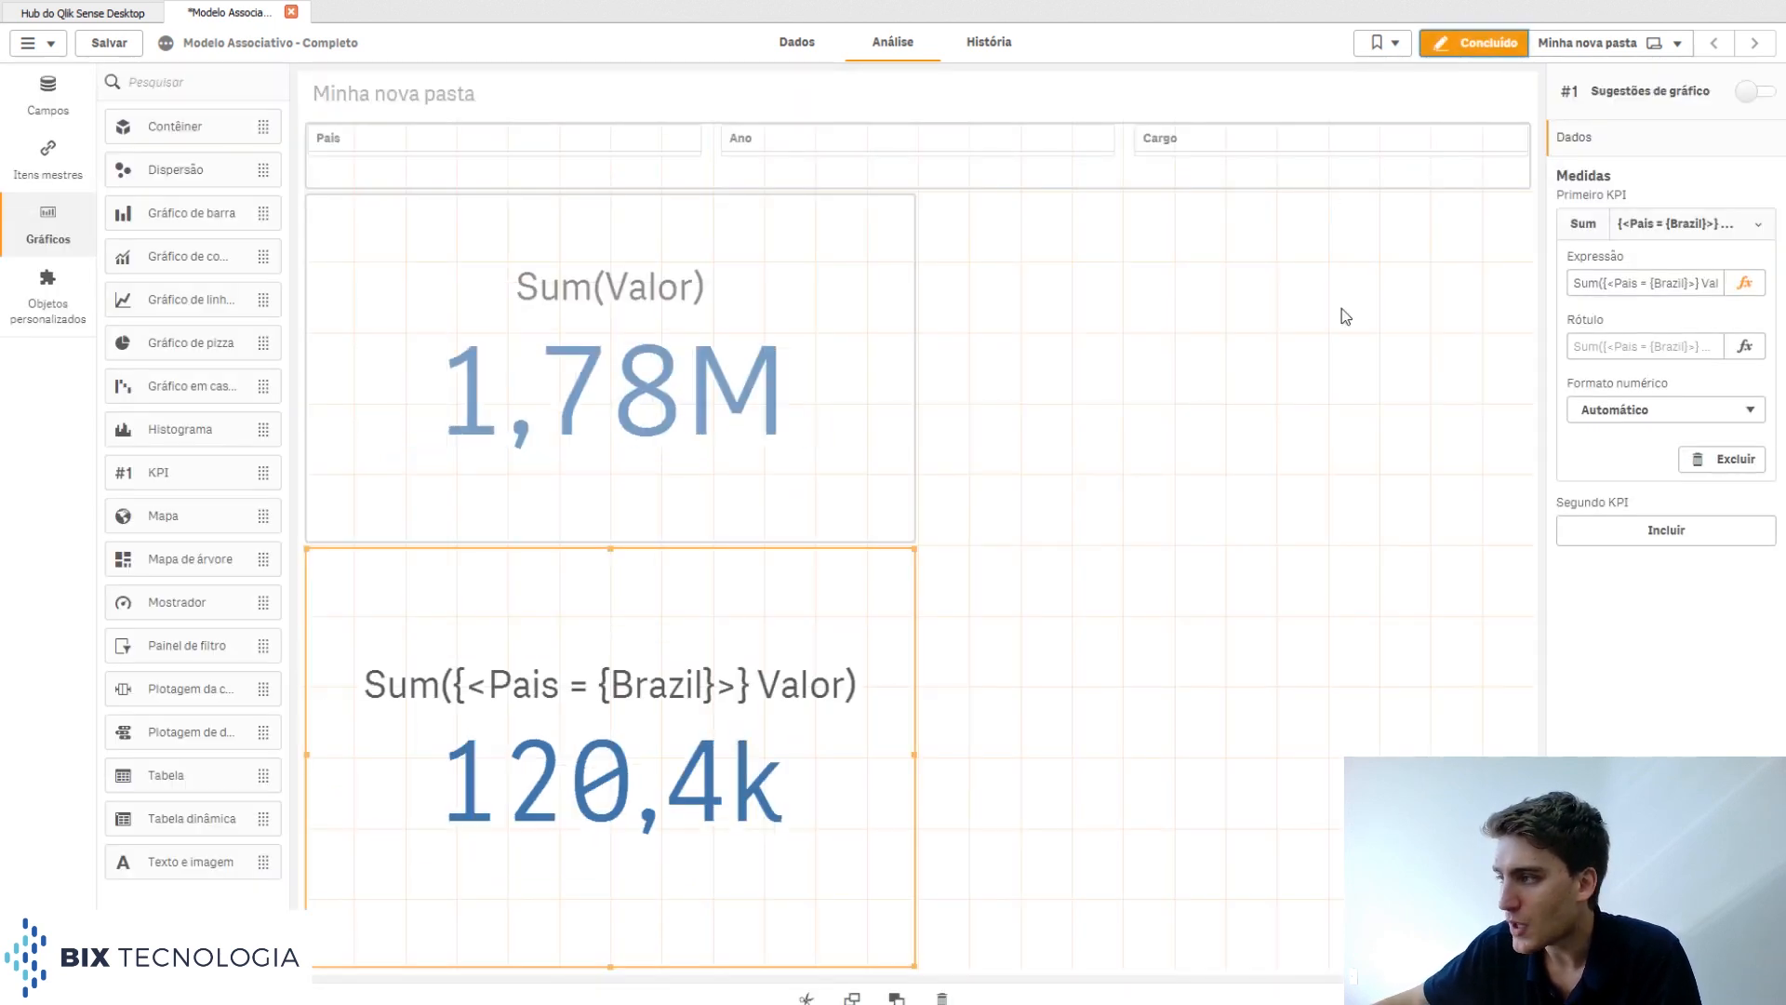
{"action": "left_click", "coordinate": [1744, 282]}
{"action": "double_click", "coordinate": [197, 98]}
{"action": "left_click", "coordinate": [197, 99]}
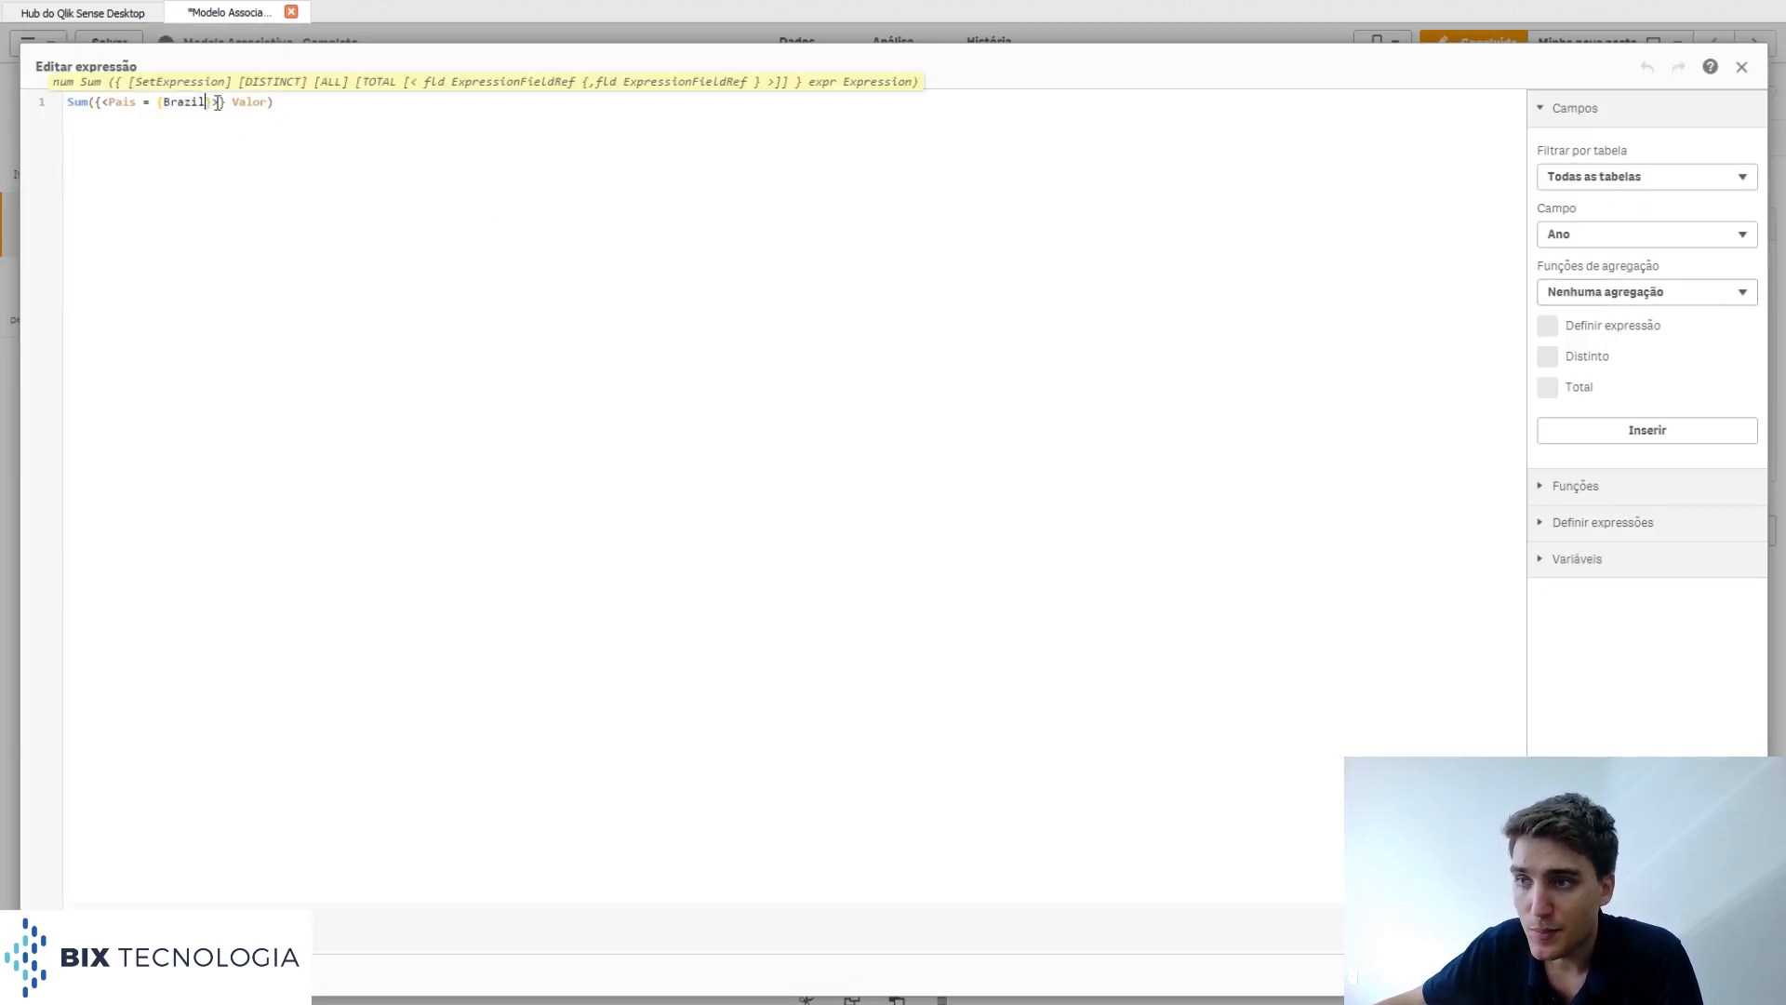
{"action": "type", "text": ", "}
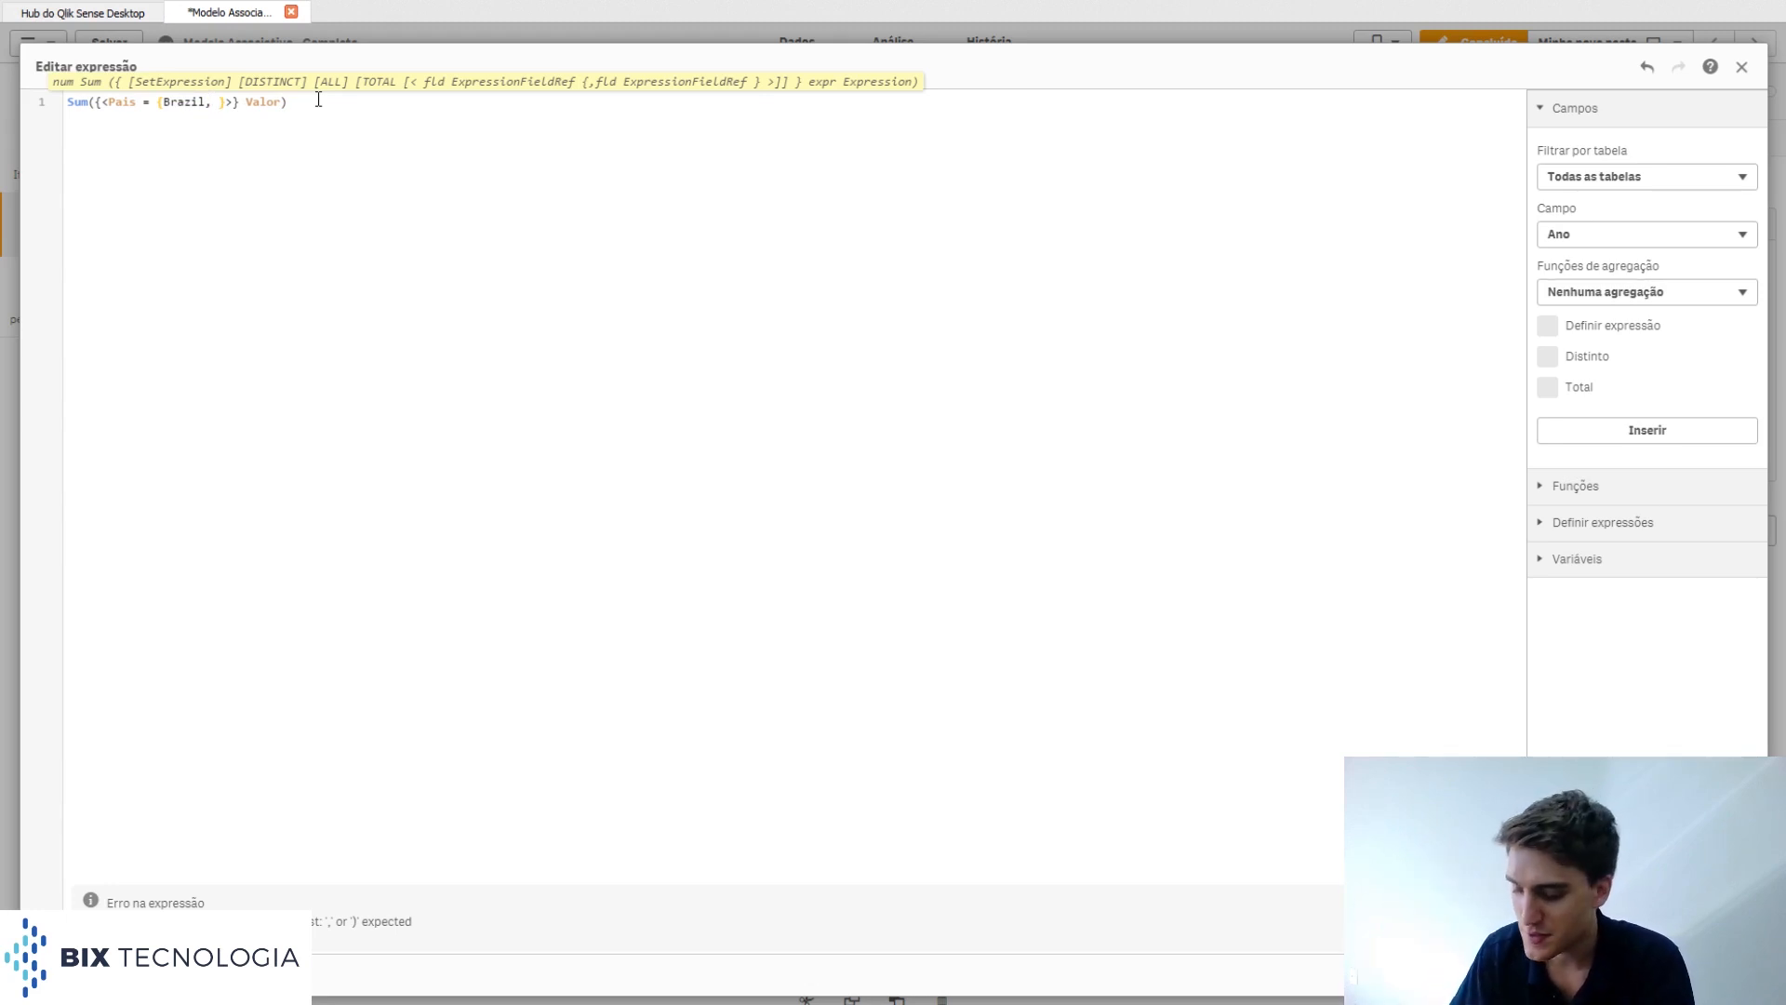
{"action": "type", "text": "Argentina"}
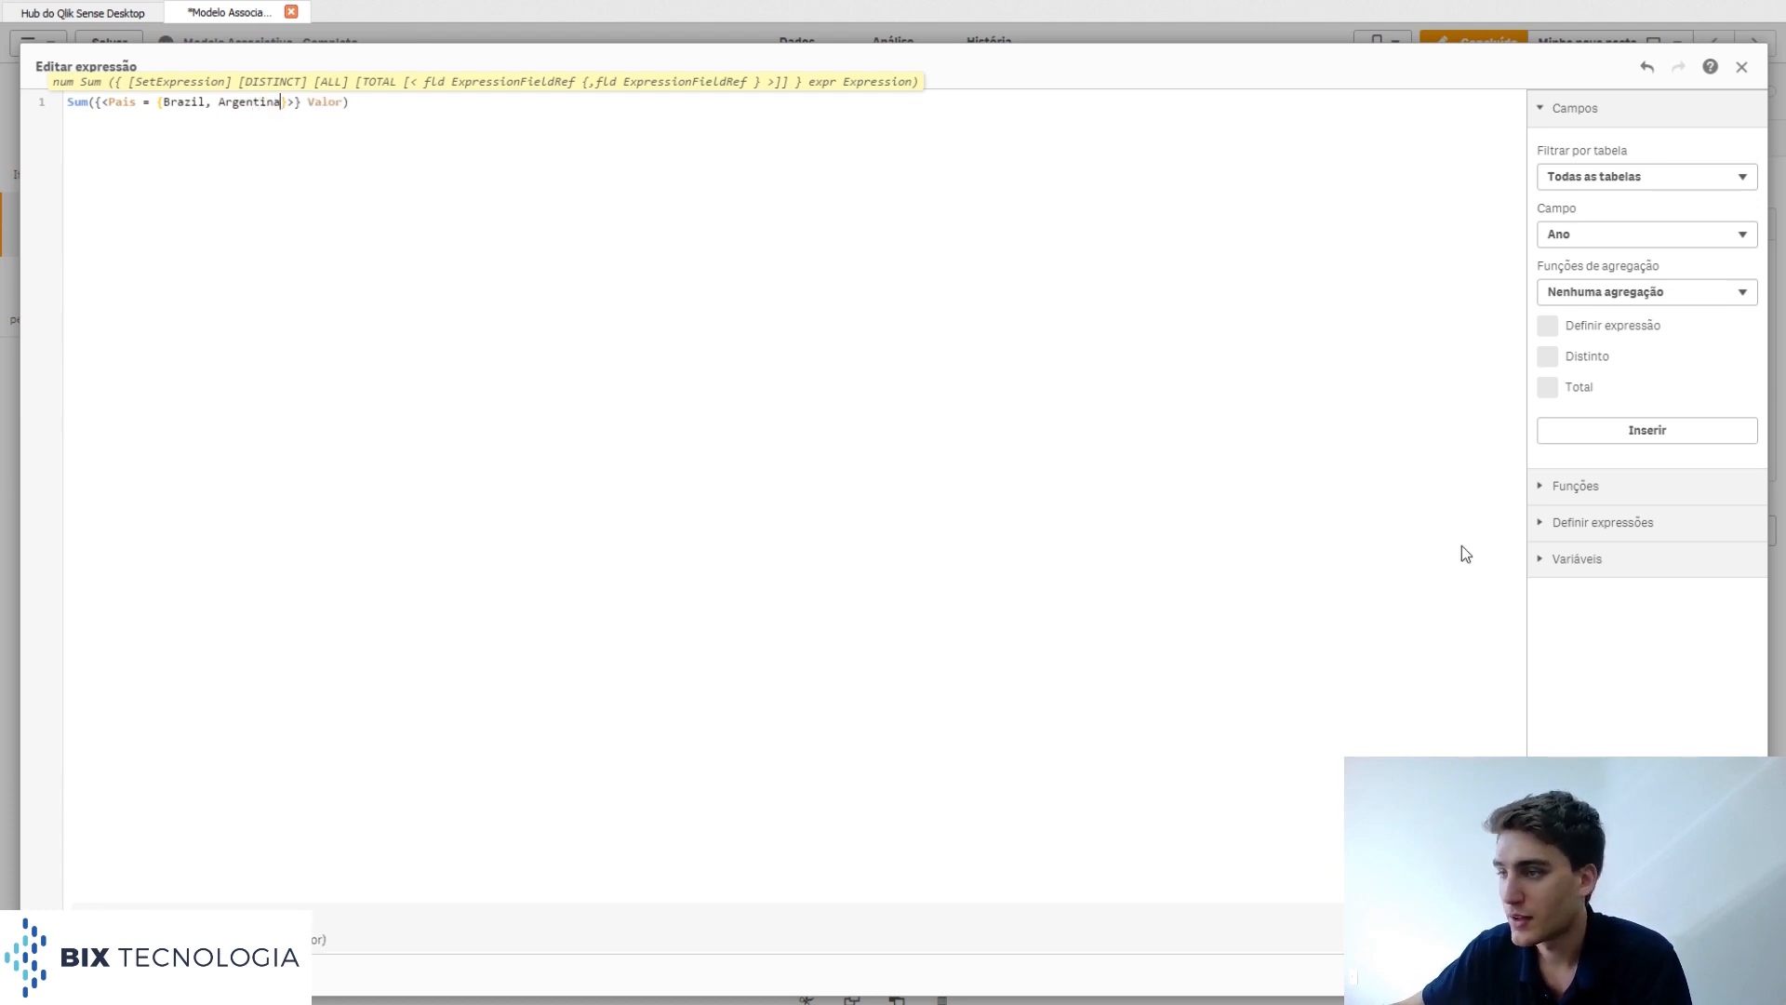
{"action": "left_click", "coordinate": [1725, 975]}
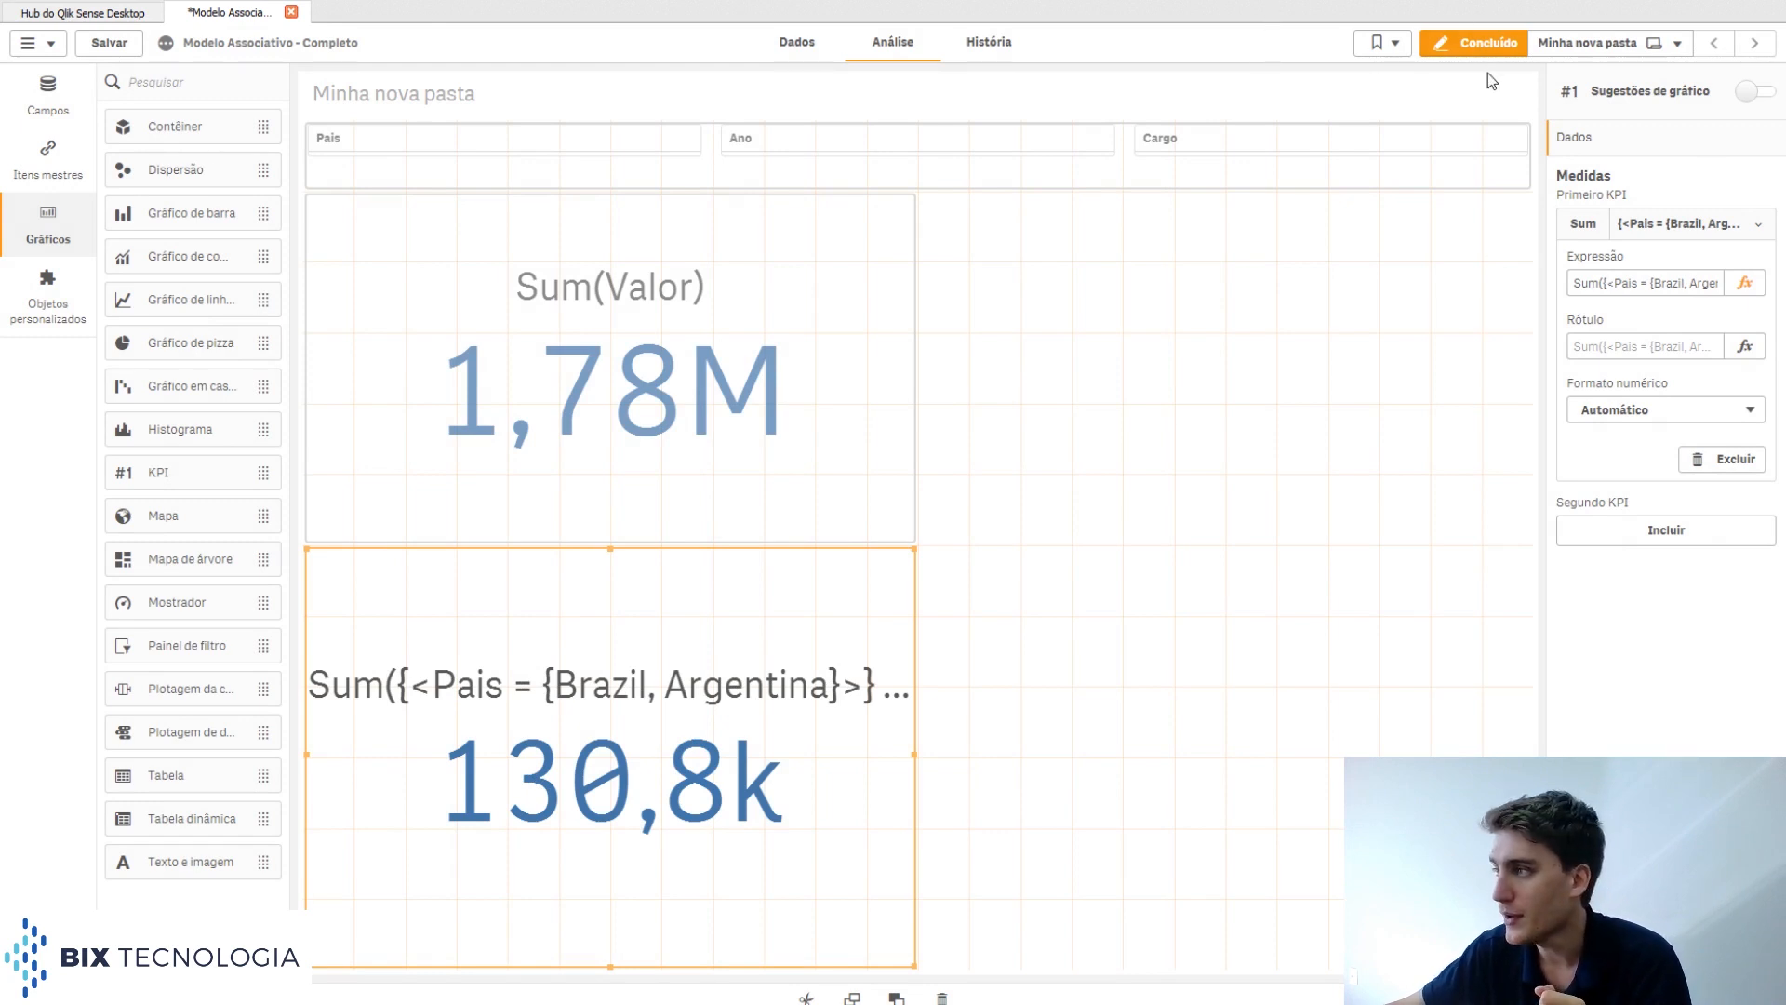
{"action": "left_click", "coordinate": [1484, 44]}
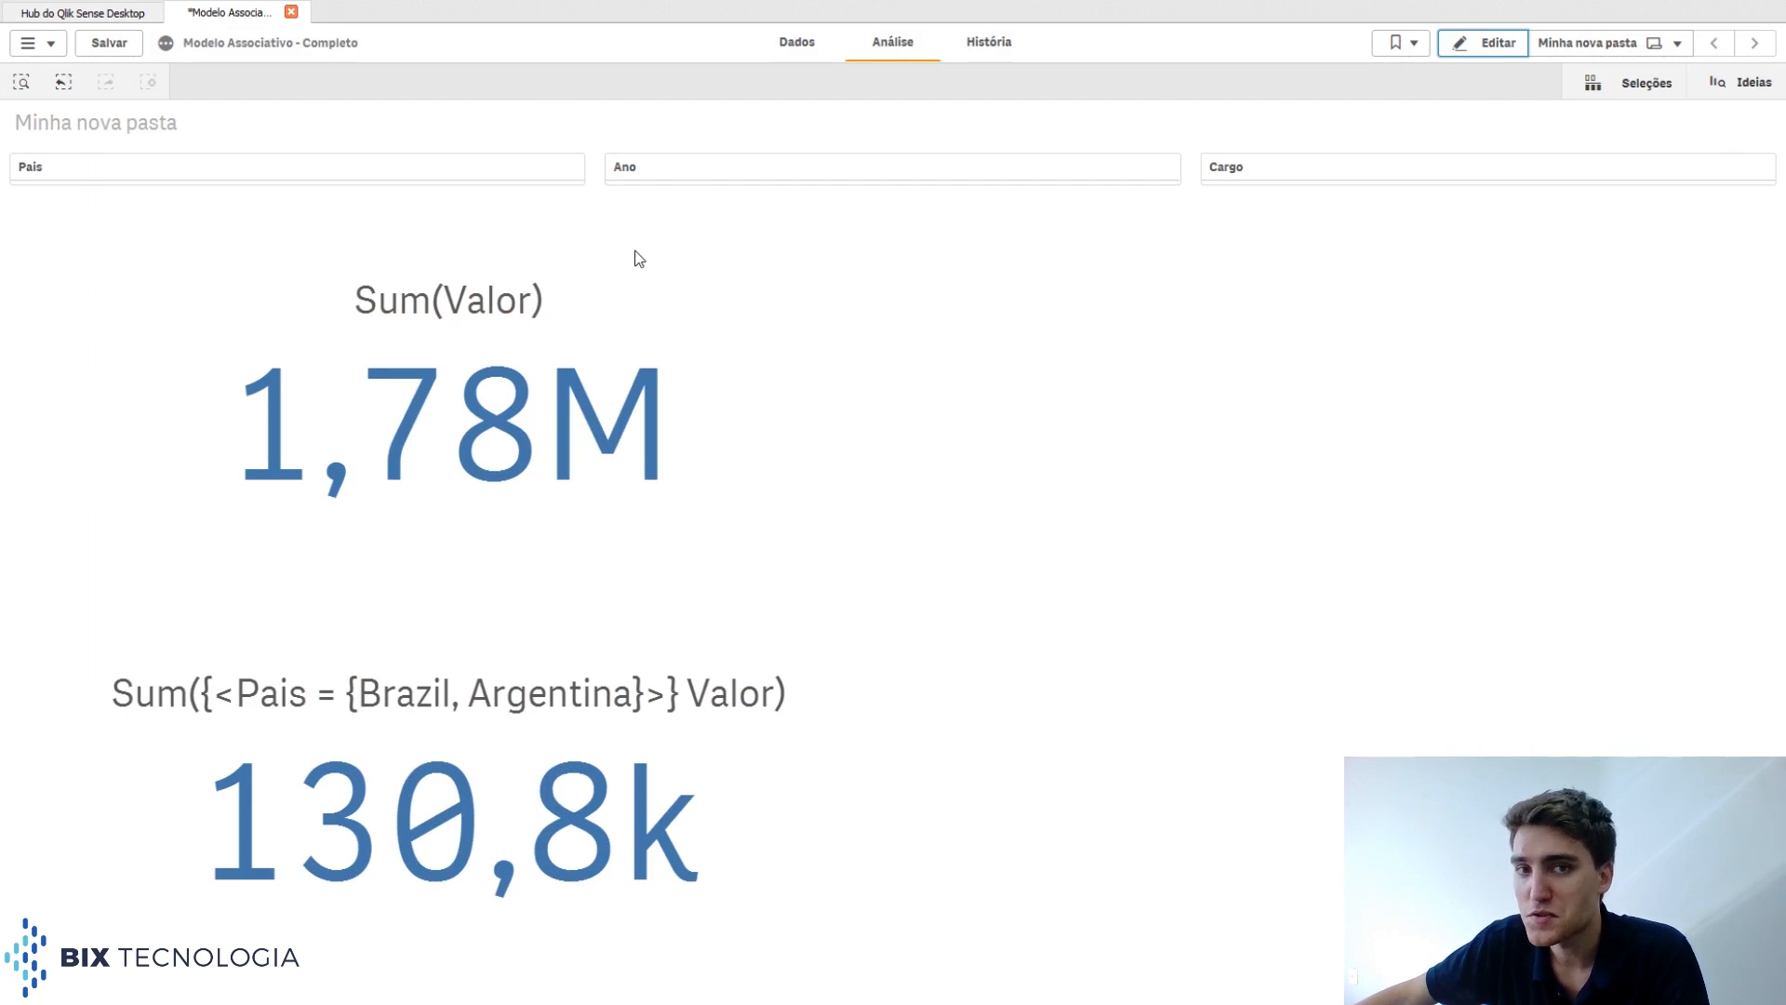
Filter the sheet by Pais Argentina, then add Brazil to the same selection.
{"action": "left_click", "coordinate": [453, 184]}
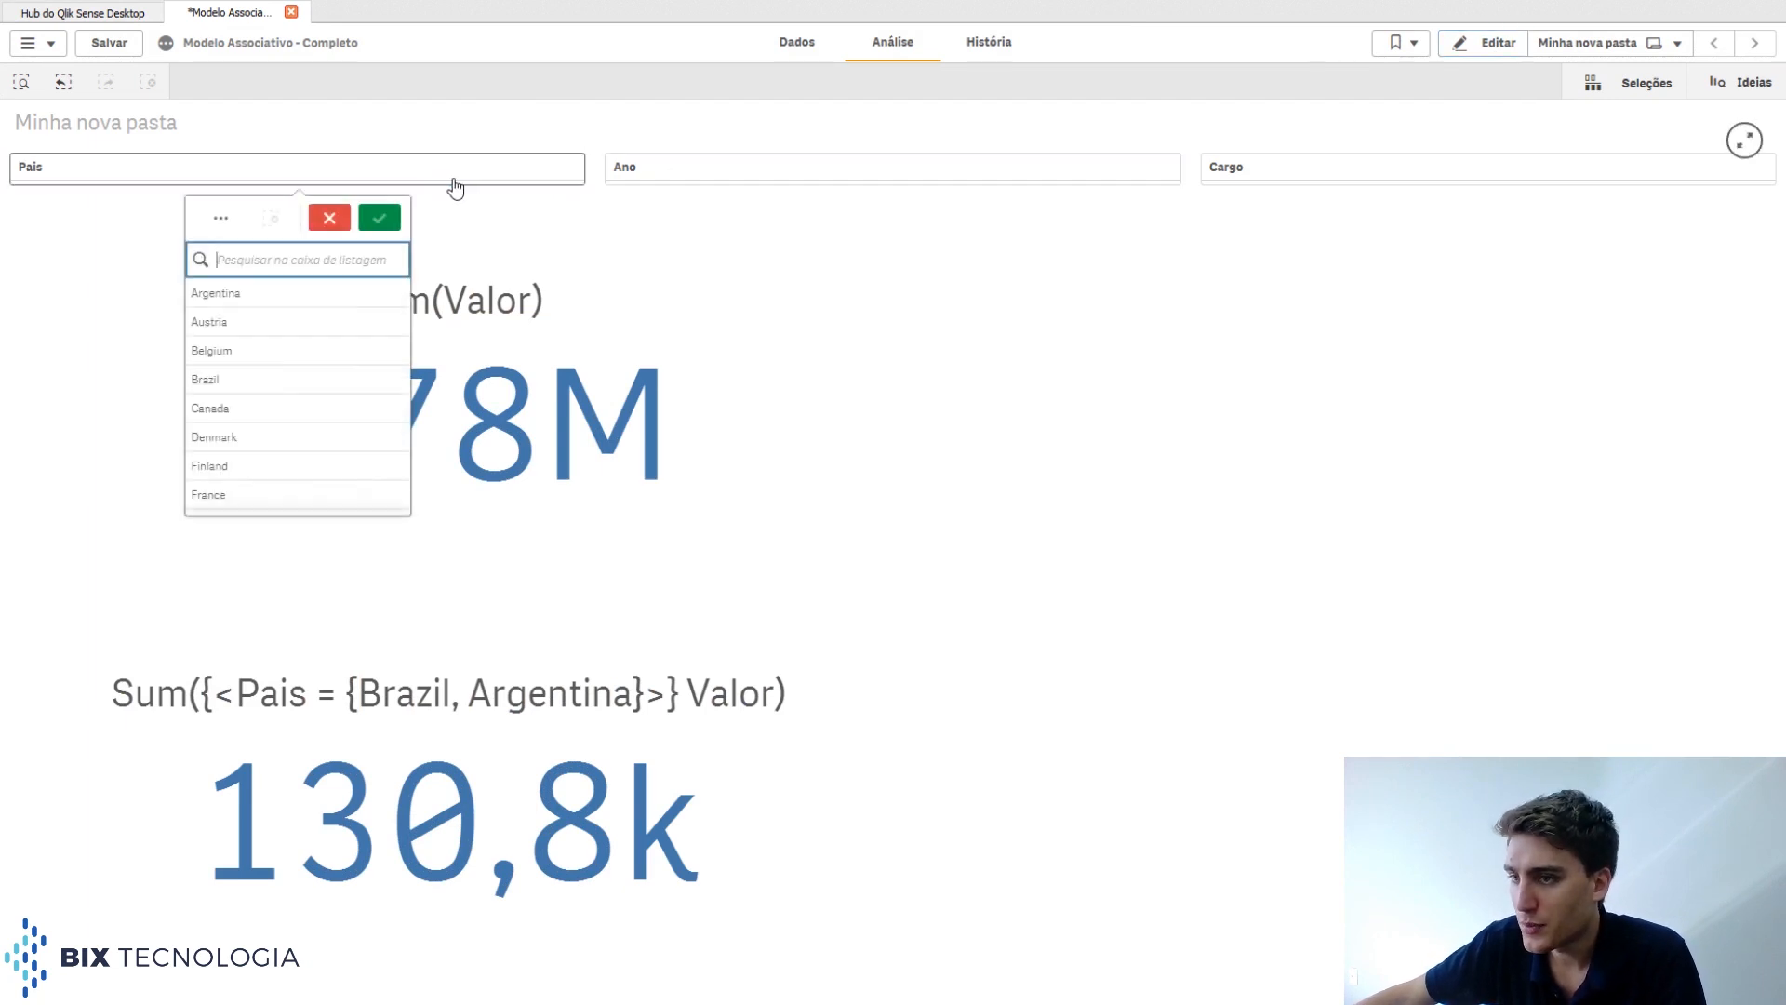
{"action": "left_click", "coordinate": [296, 296]}
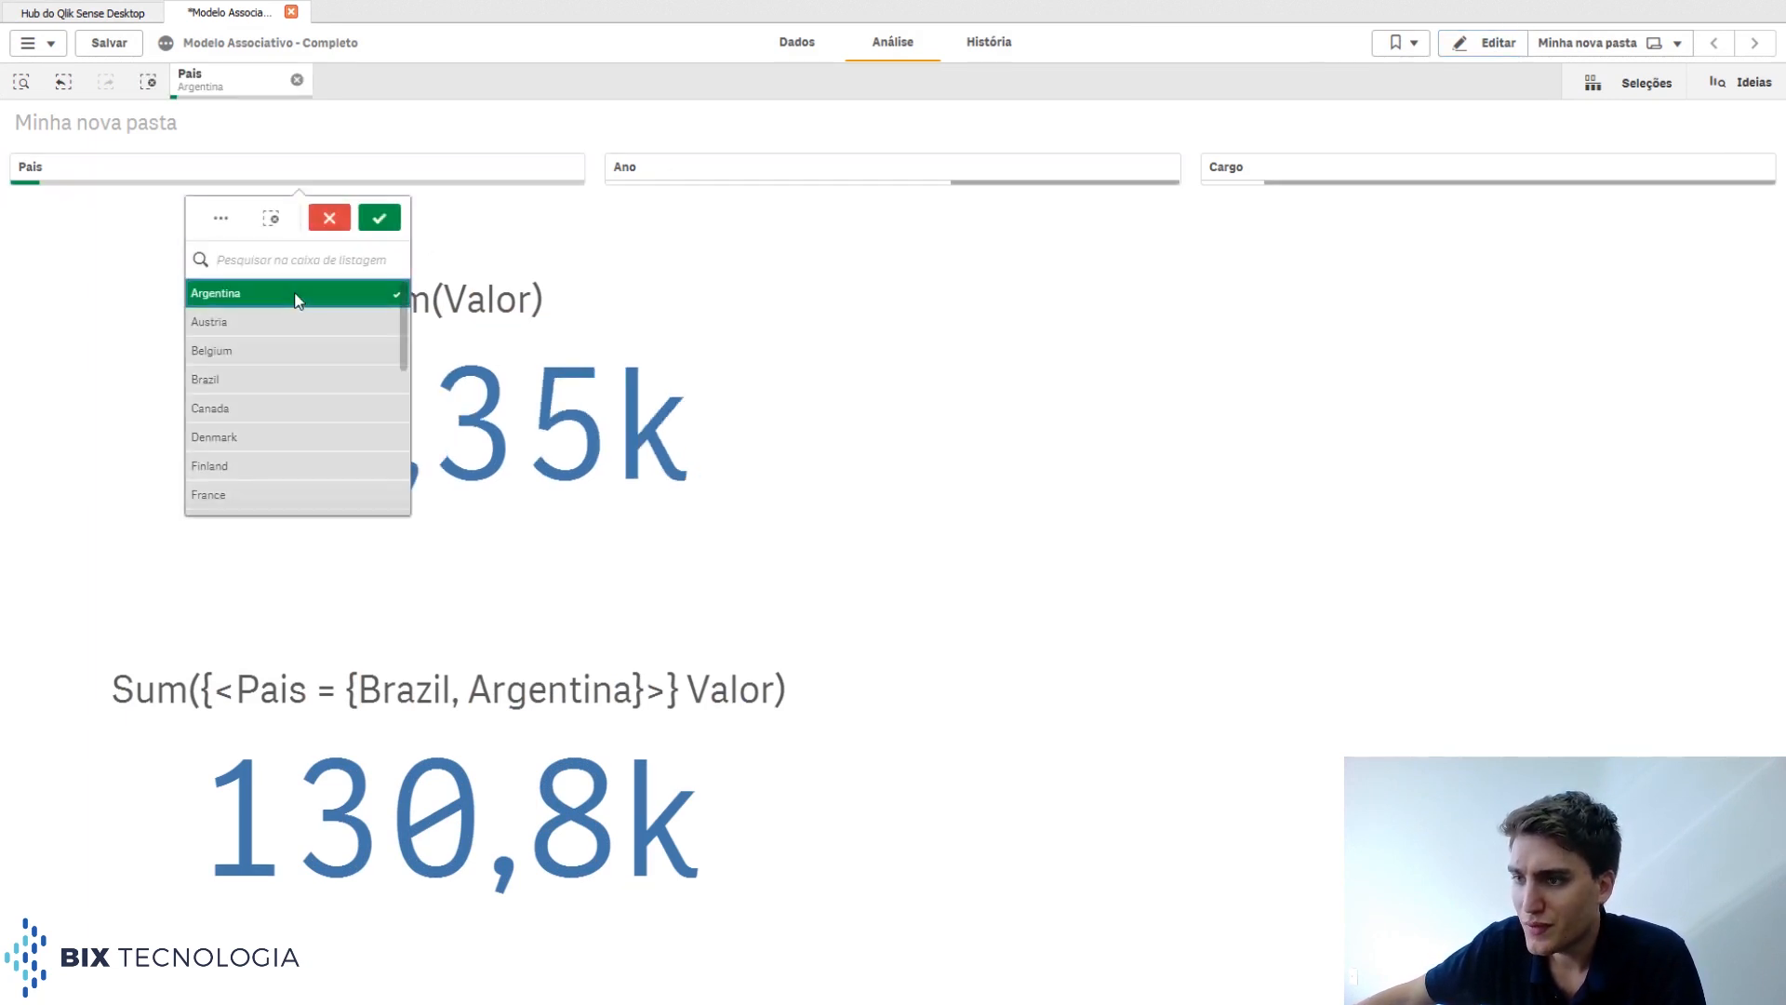
{"action": "left_click", "coordinate": [379, 217]}
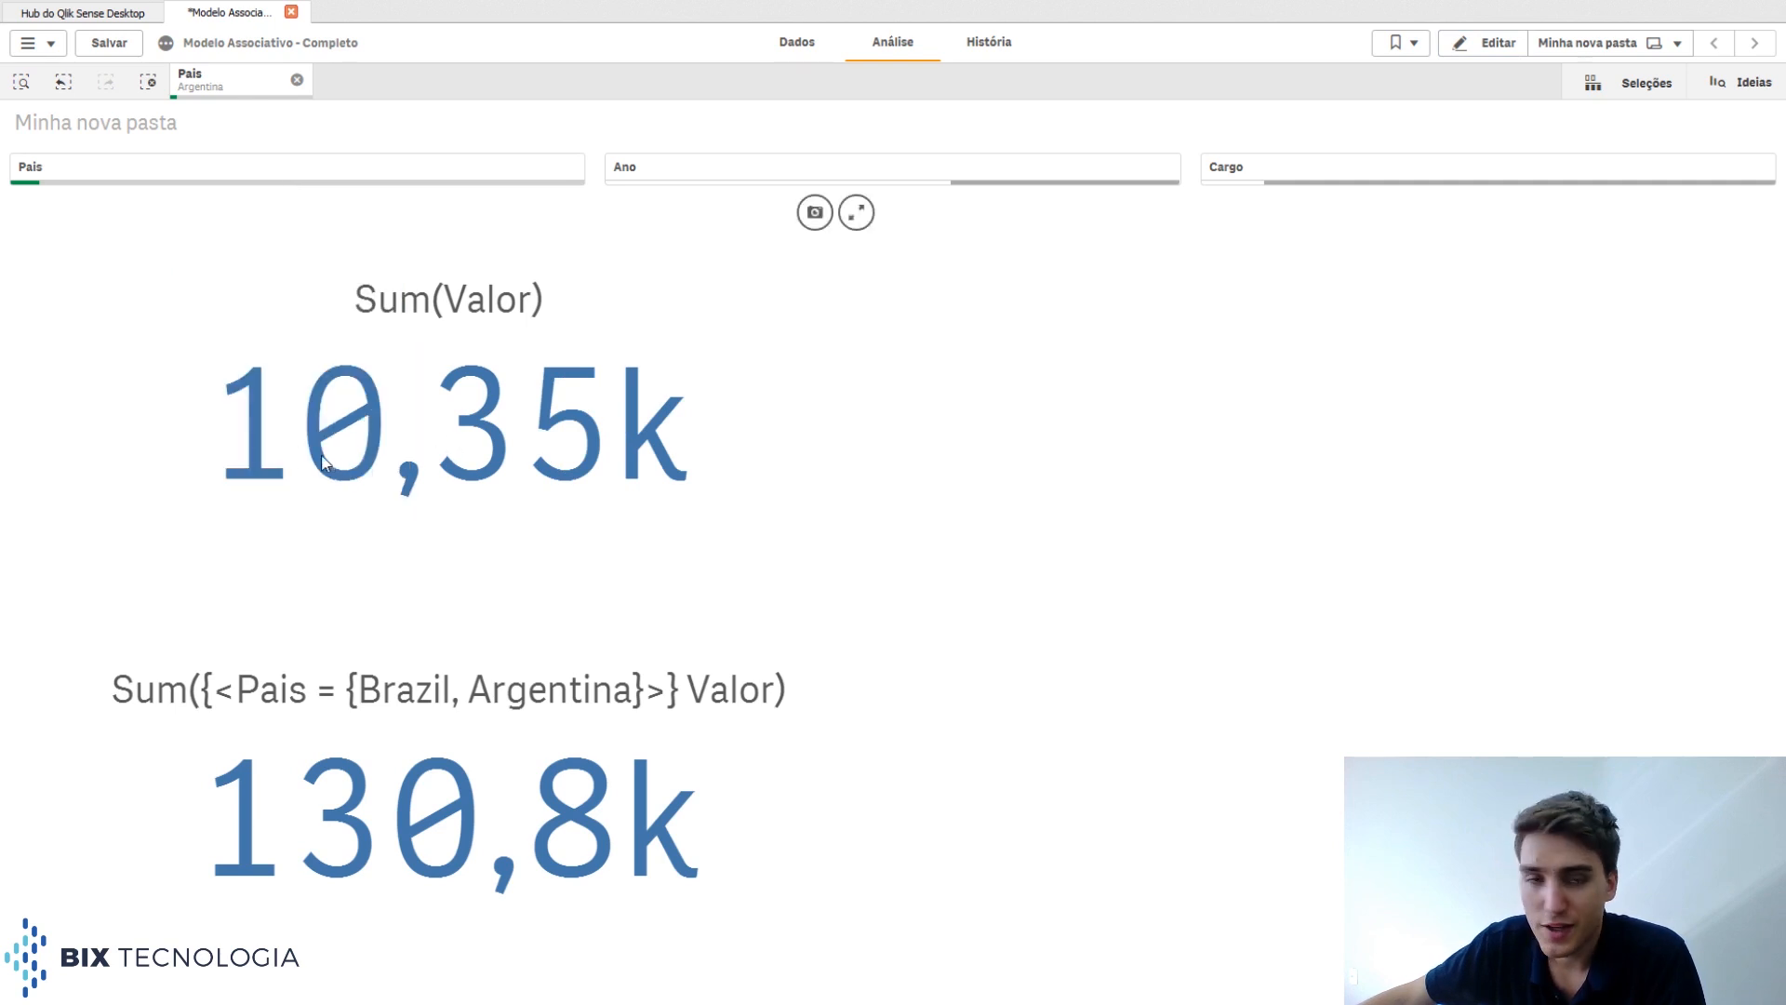
{"action": "left_click", "coordinate": [493, 170]}
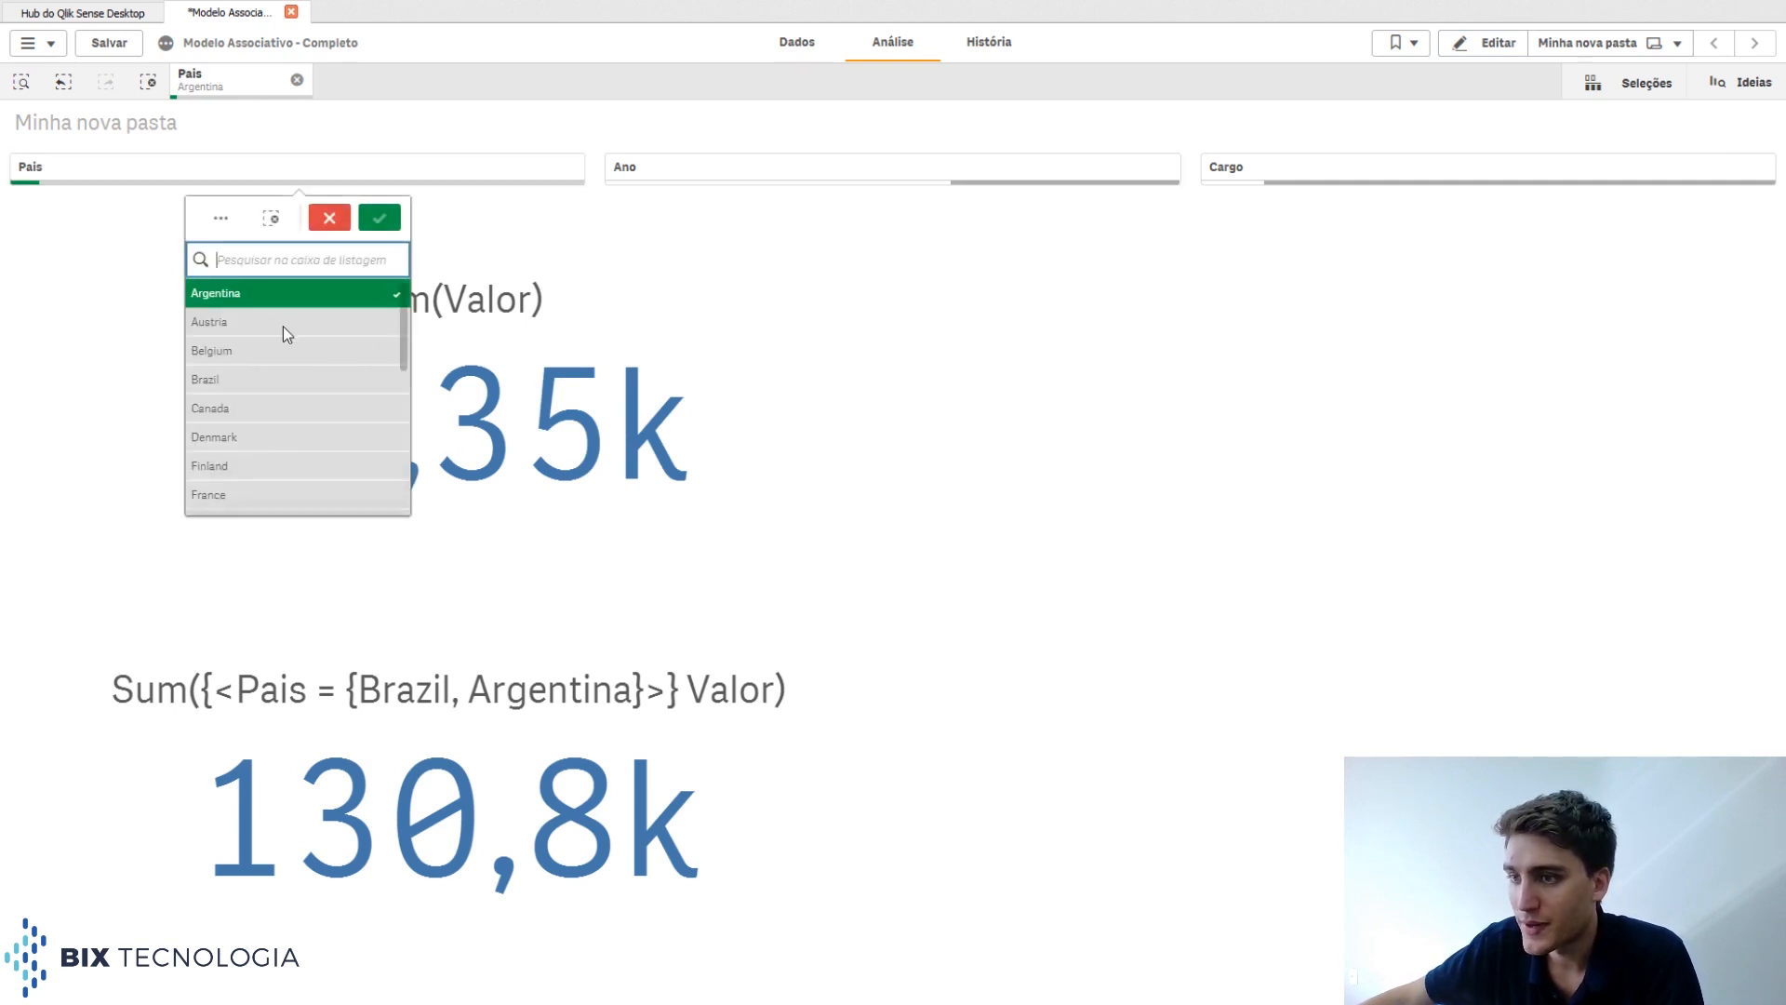
{"action": "left_click", "coordinate": [271, 383]}
{"action": "left_click", "coordinate": [377, 219]}
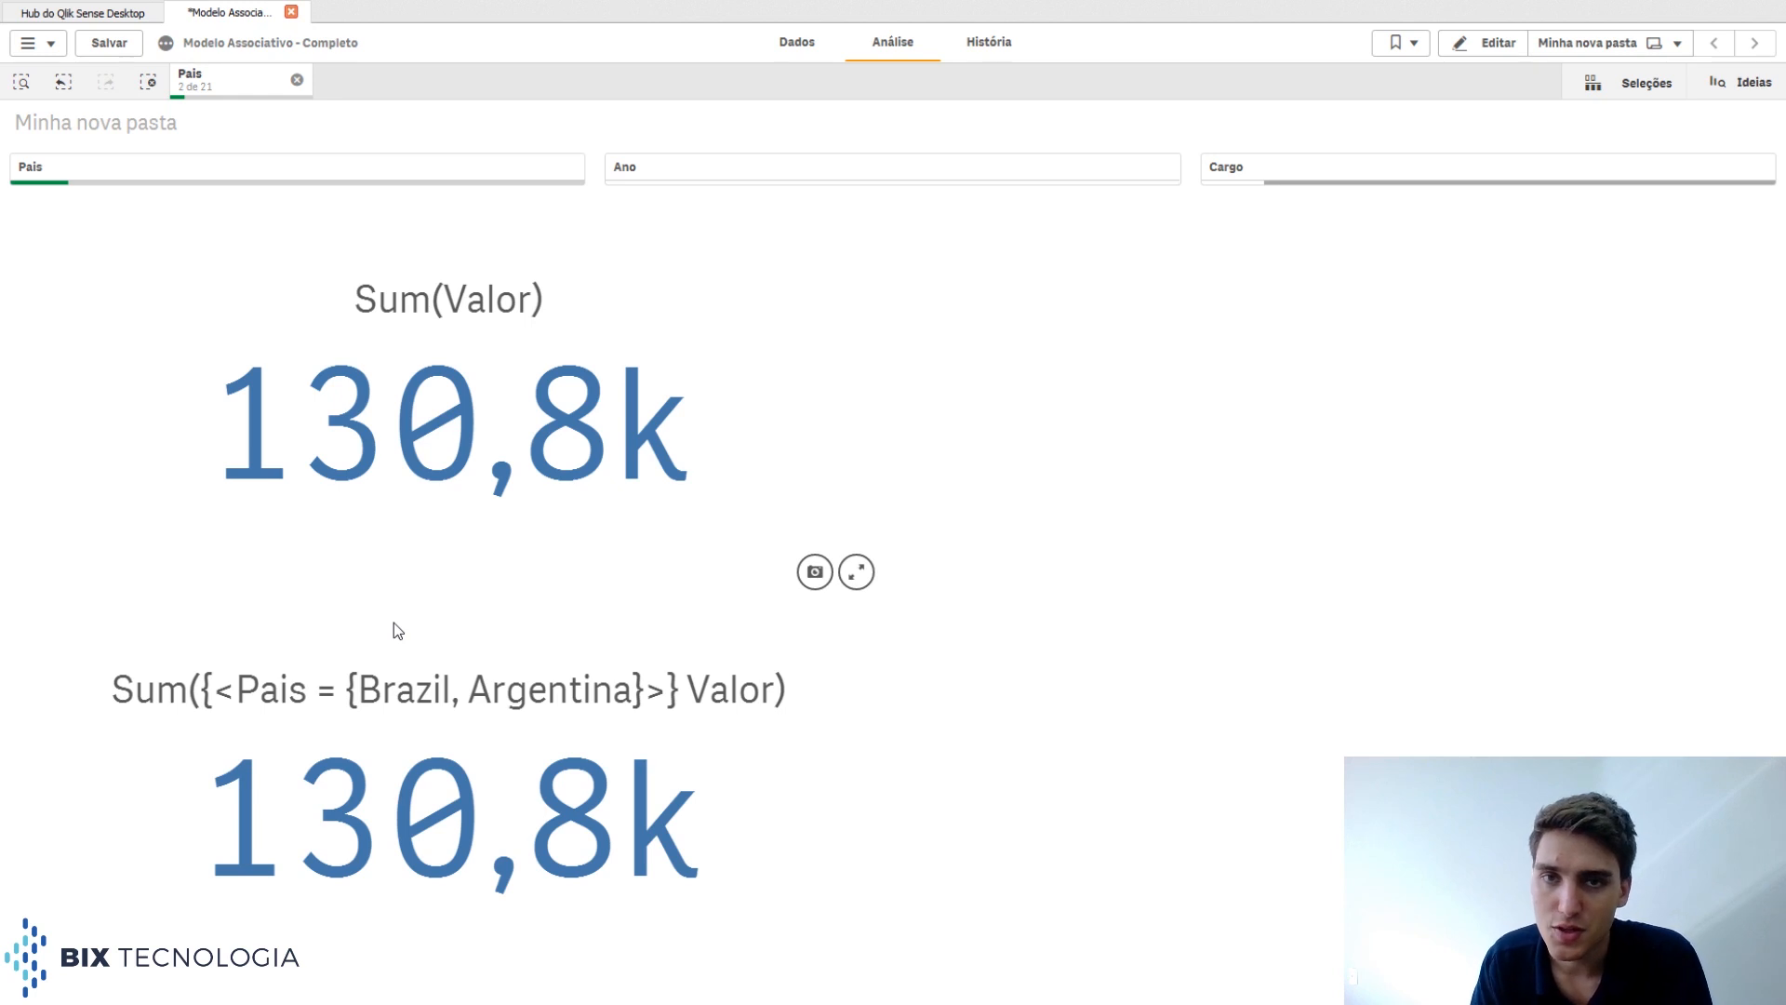
Add a new KPI to the sheet beside the Sum(Valor) KPI and start adding its measure.
{"action": "left_click", "coordinate": [1494, 42]}
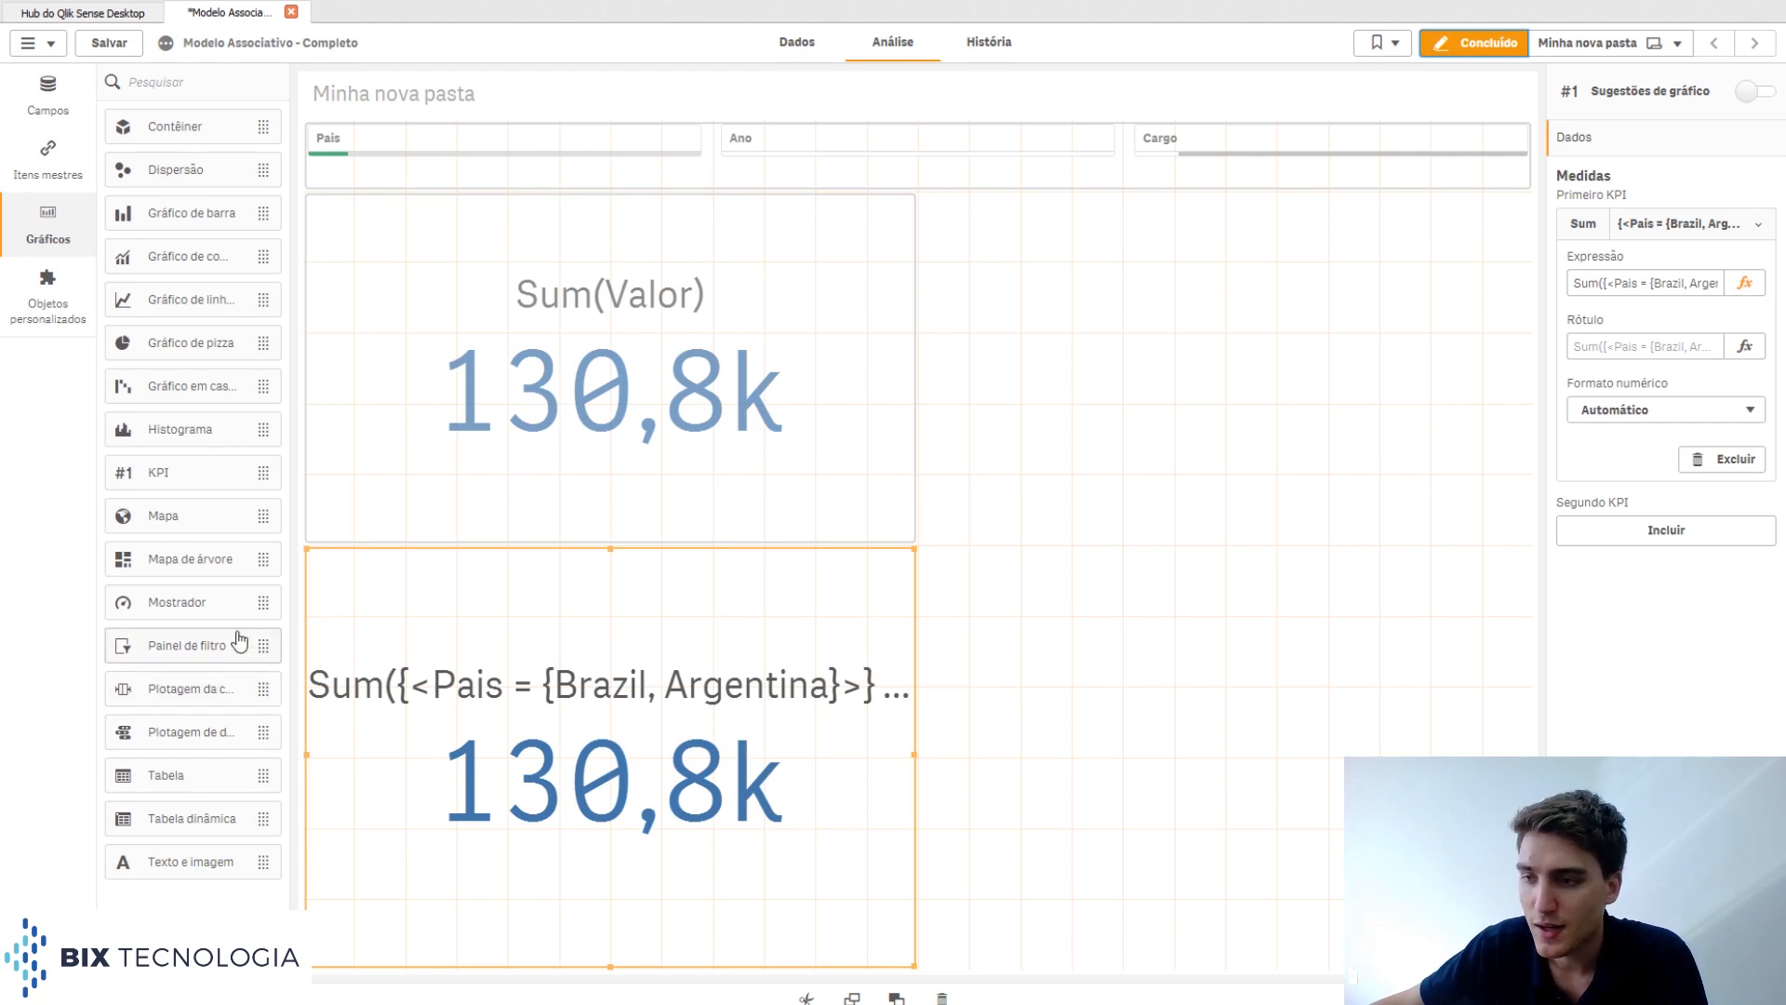
{"action": "left_click_drag", "start_coordinate": [195, 475], "coordinate": [980, 338]}
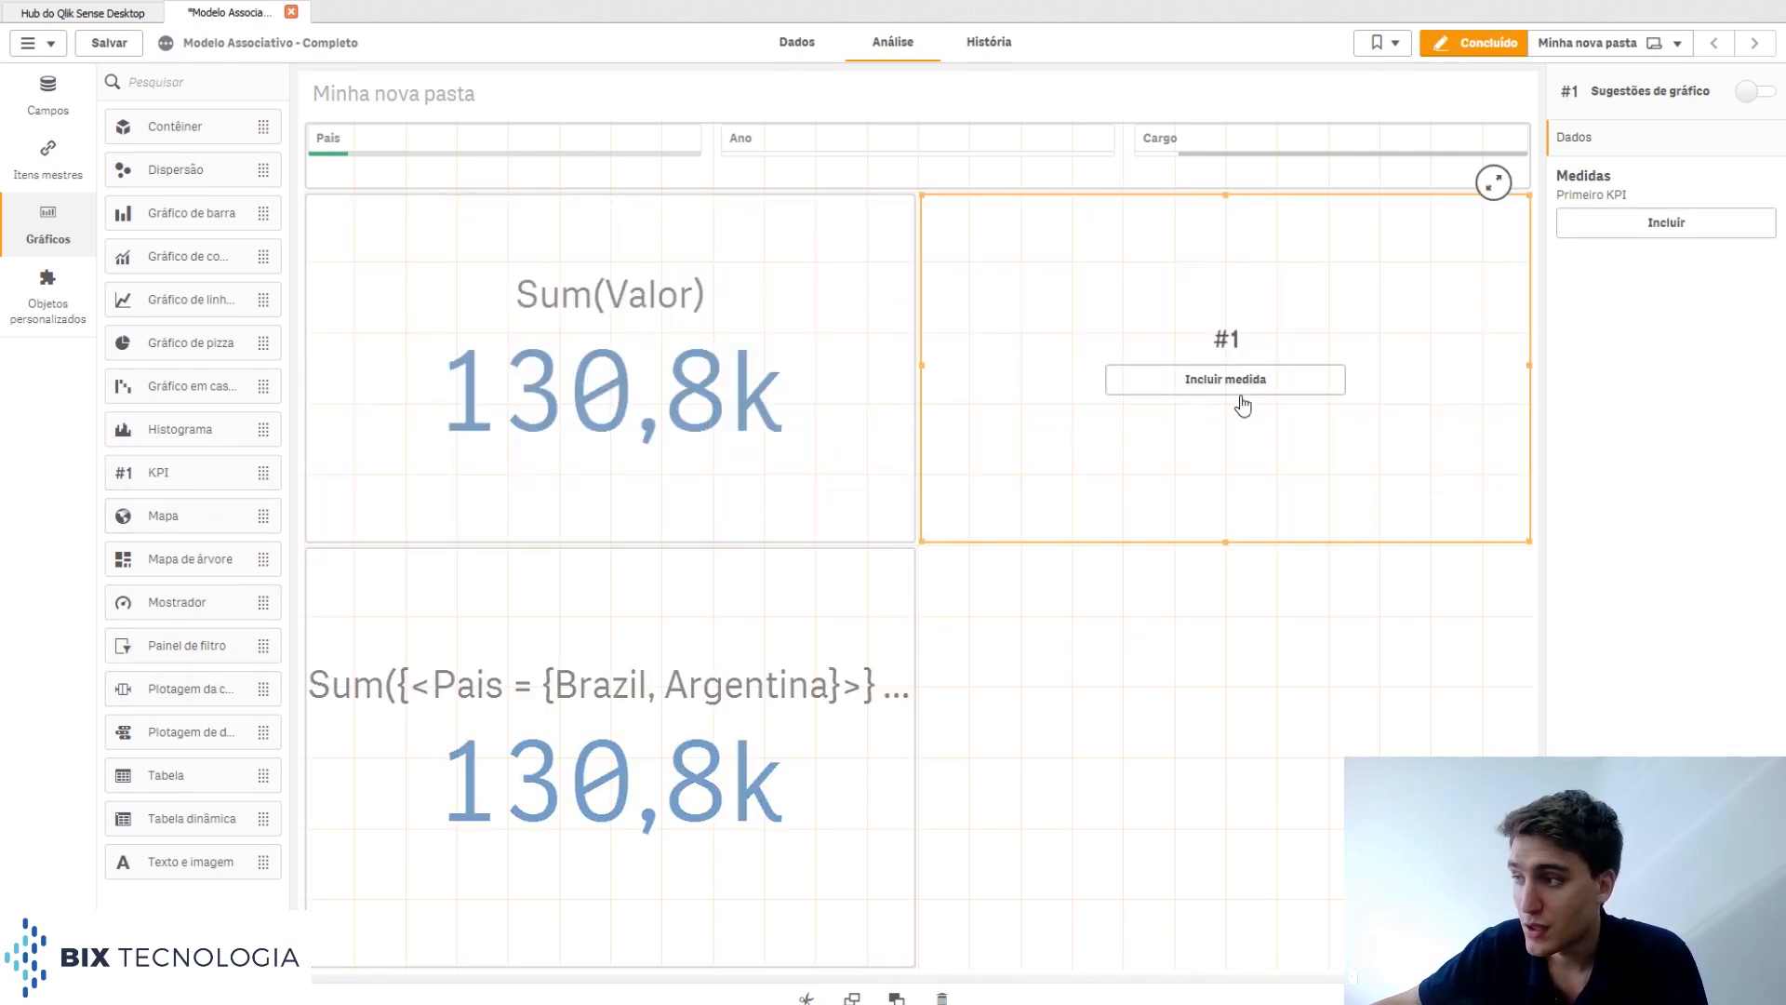
{"action": "left_click", "coordinate": [1248, 388]}
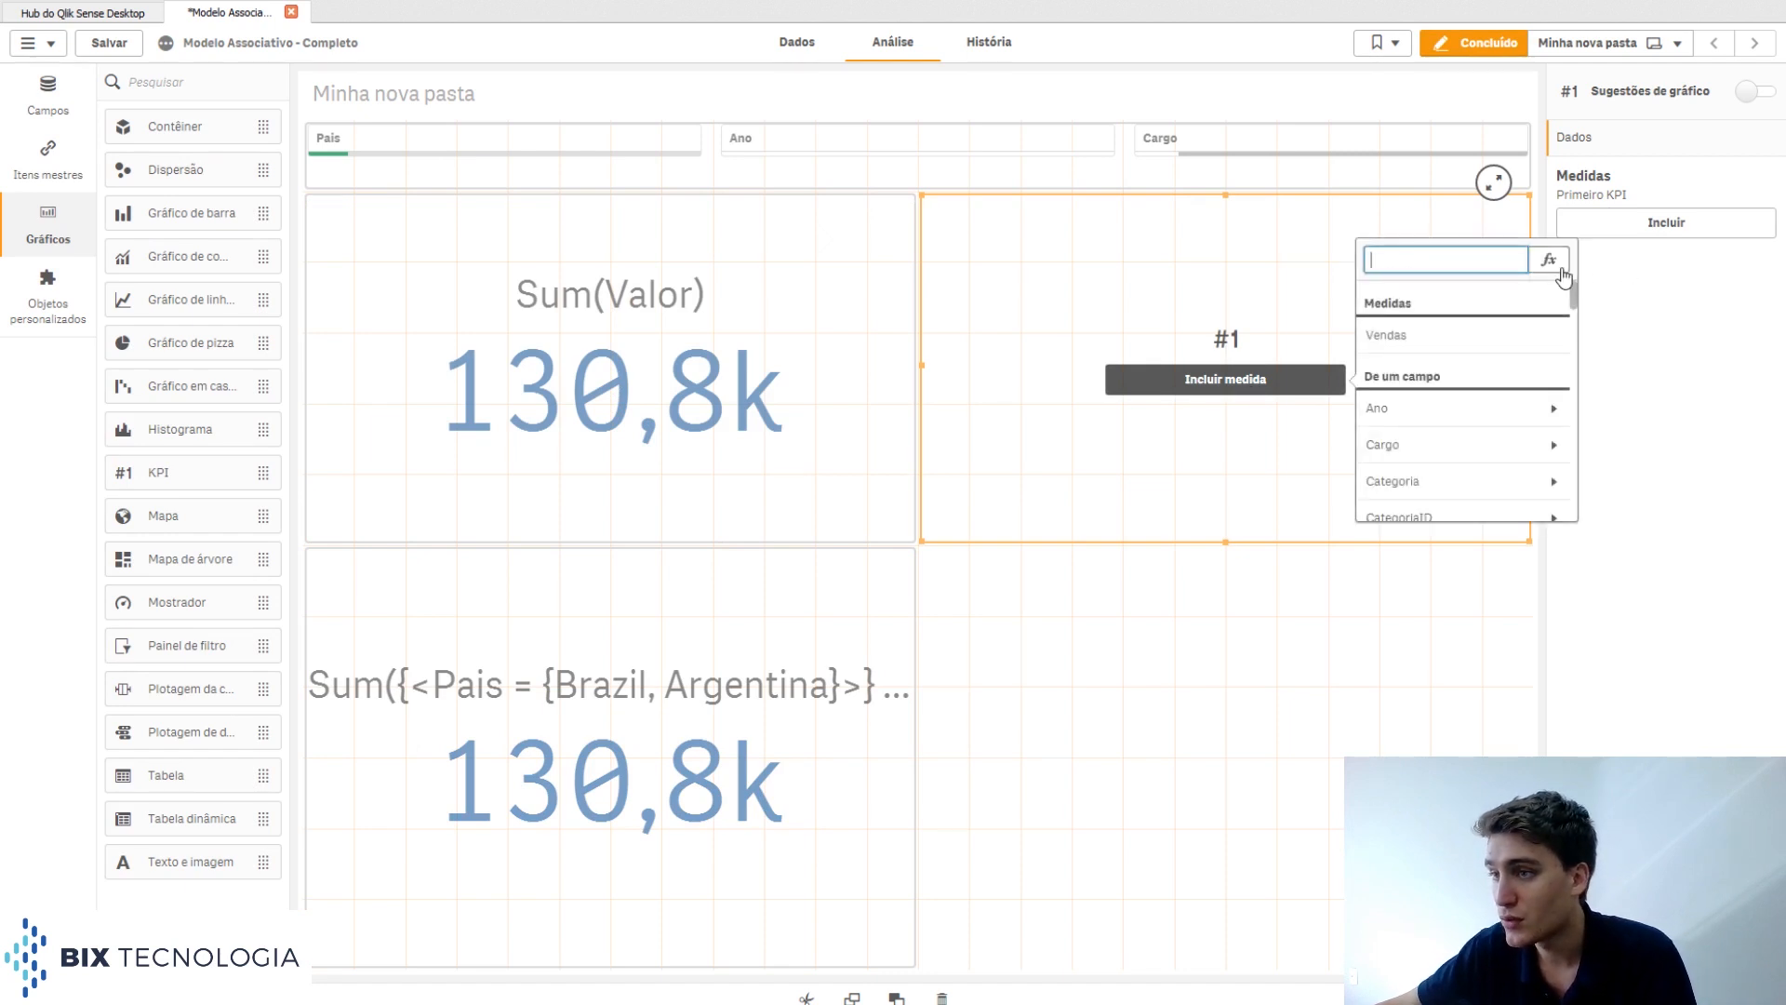
Leave edit mode to check which countries are selected in Pais, then resume editing the sheet.
{"action": "left_click", "coordinate": [1478, 43]}
{"action": "left_click", "coordinate": [191, 93]}
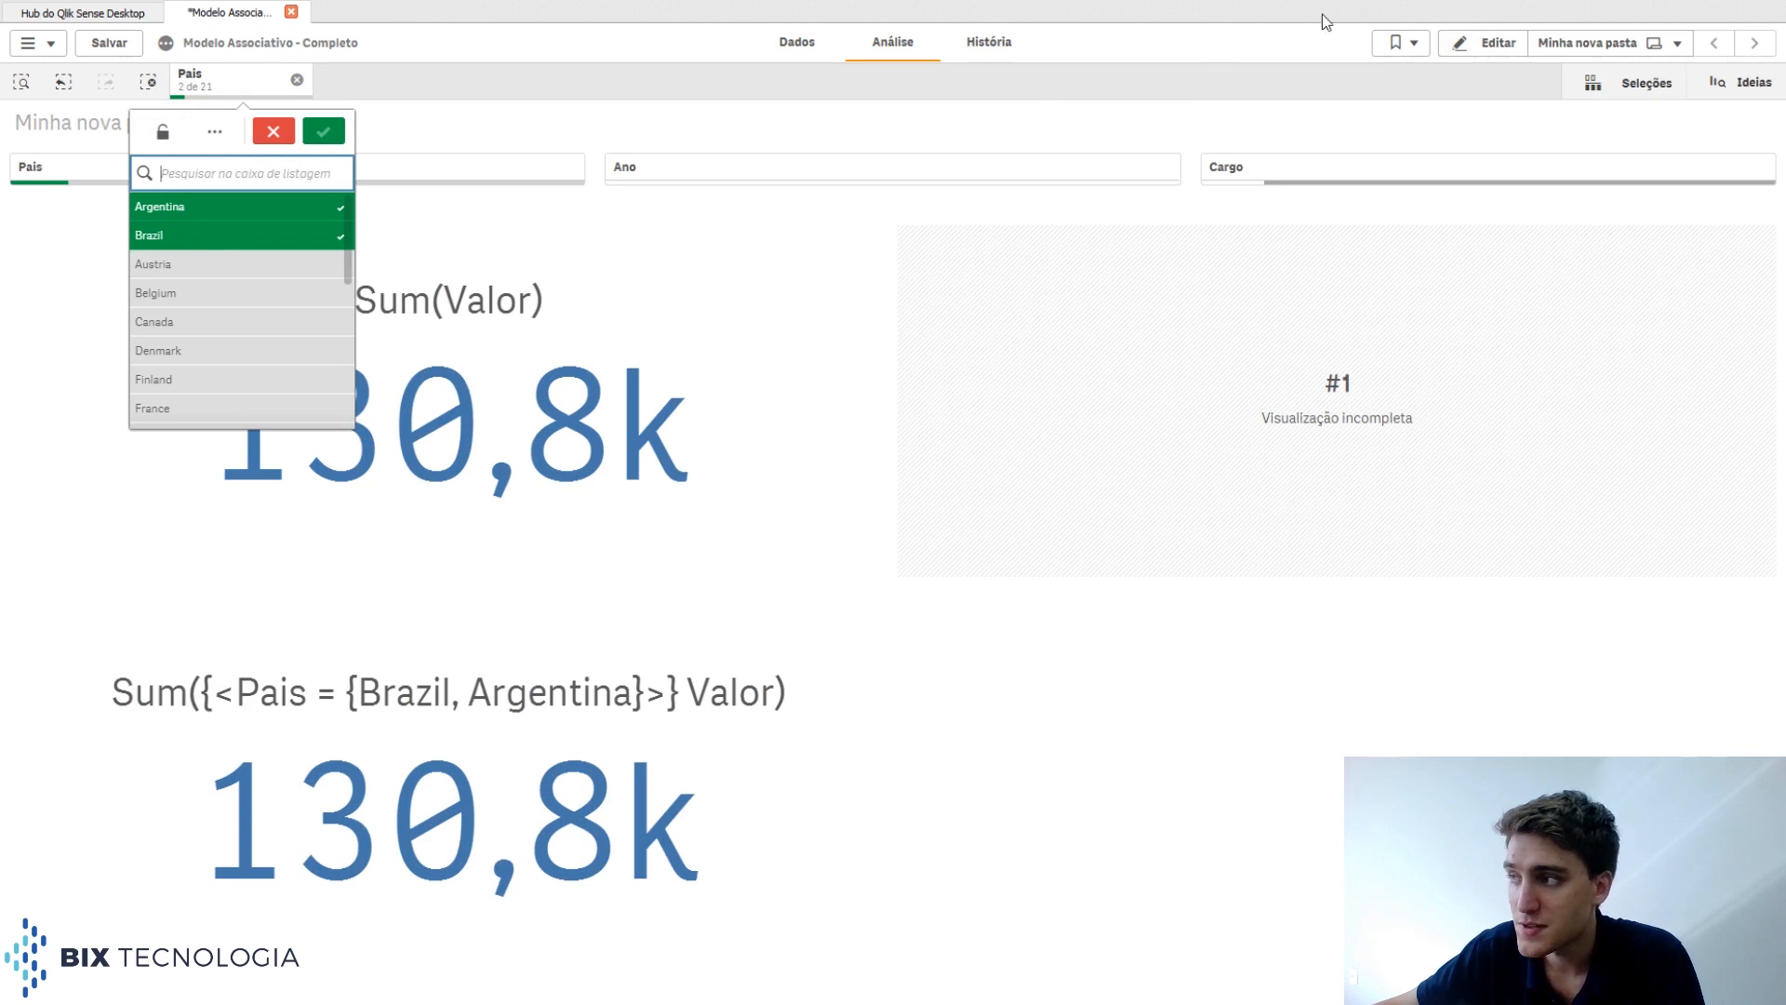
{"action": "left_click", "coordinate": [1481, 45]}
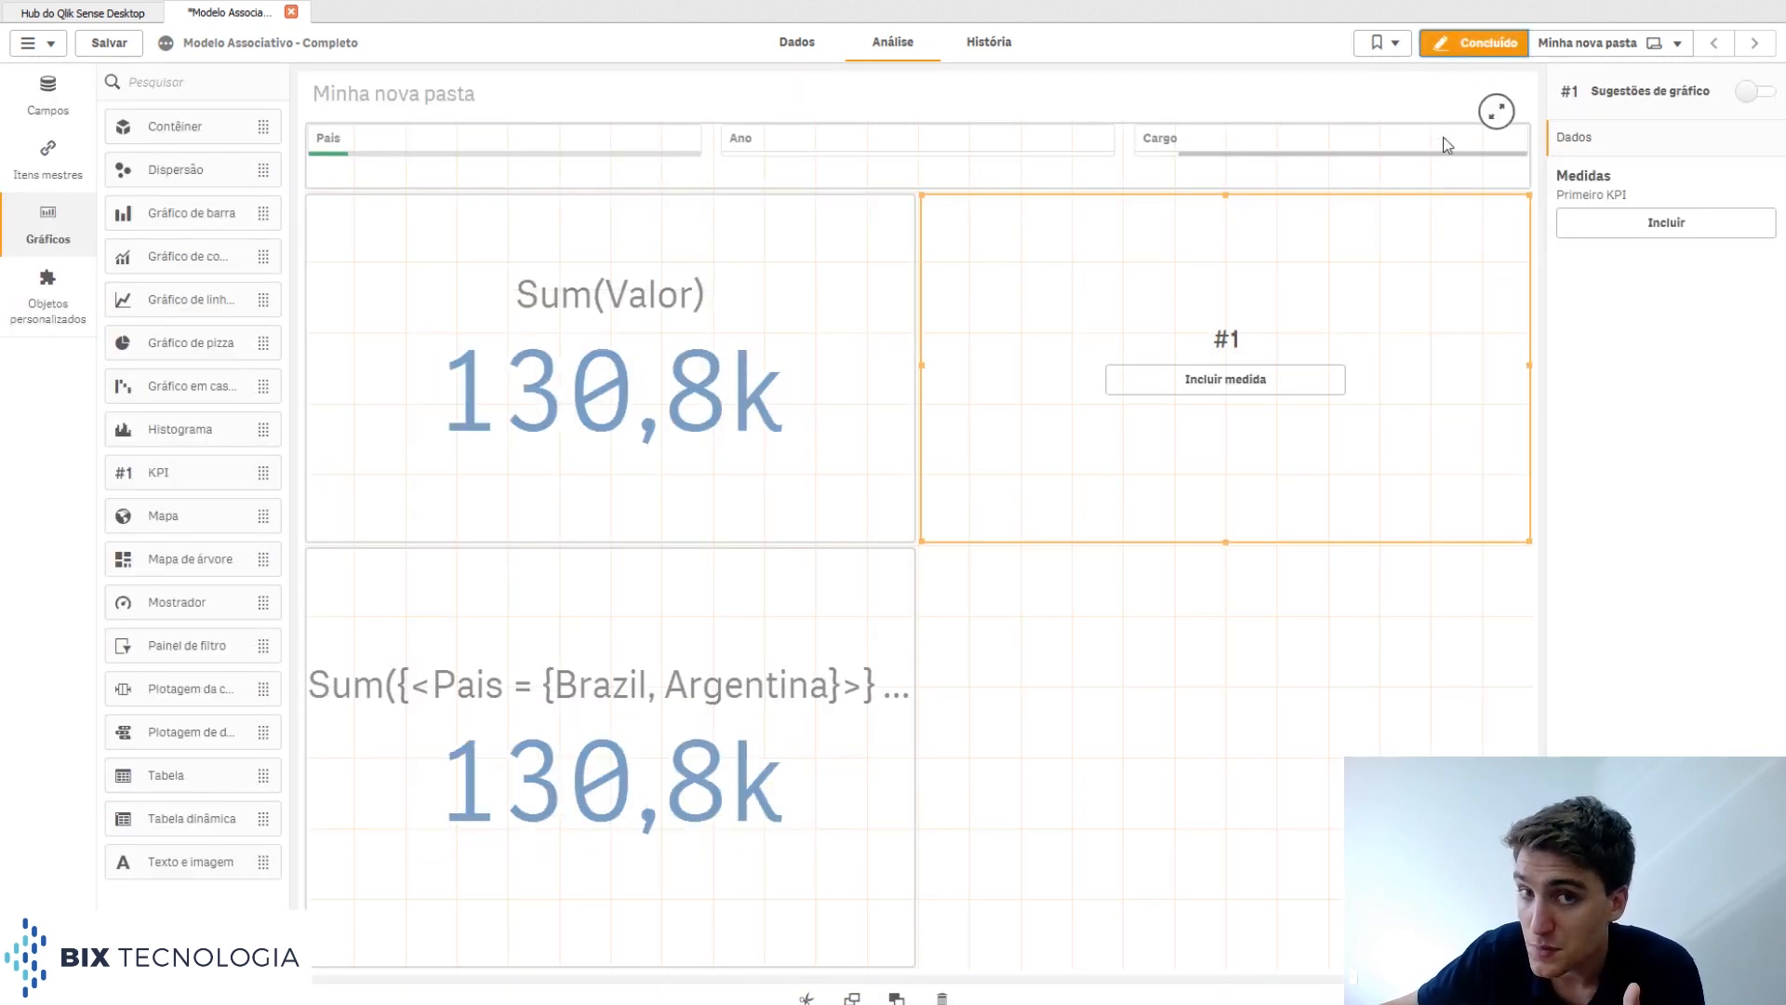
Insert a Sum of Valor in the new KPI's expression, including the current selections as a set expression.
{"action": "left_click", "coordinate": [1270, 382]}
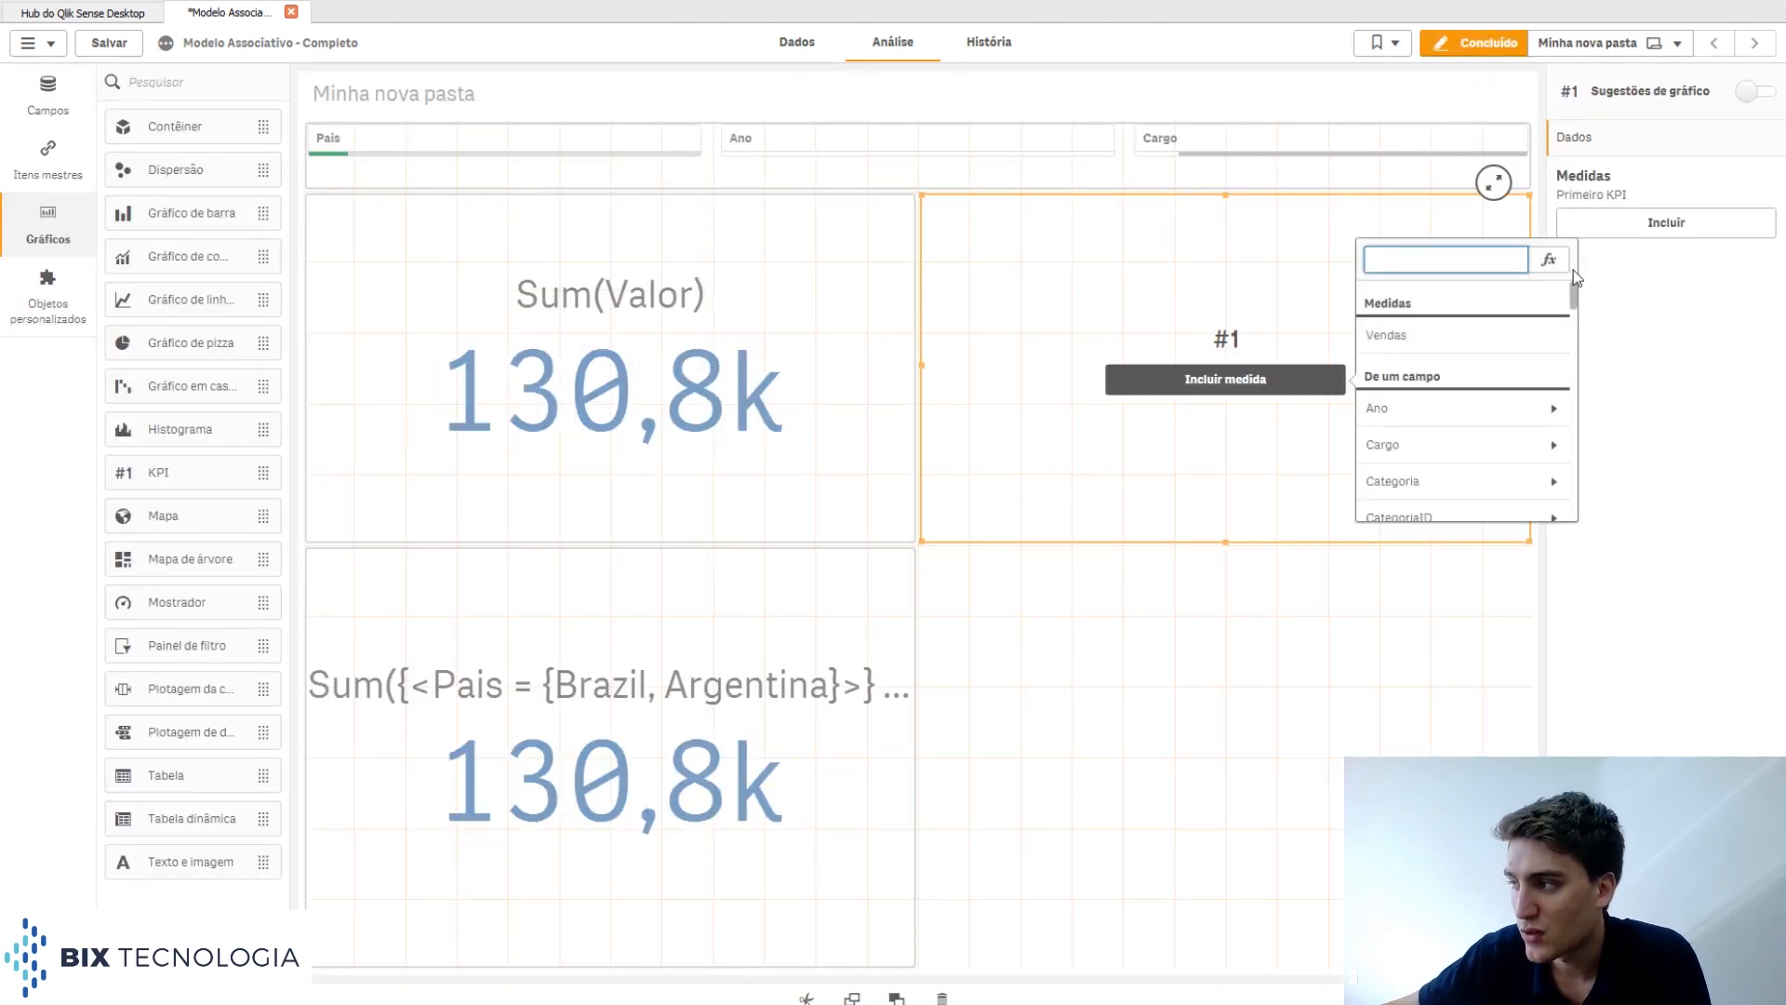
{"action": "left_click", "coordinate": [1548, 261]}
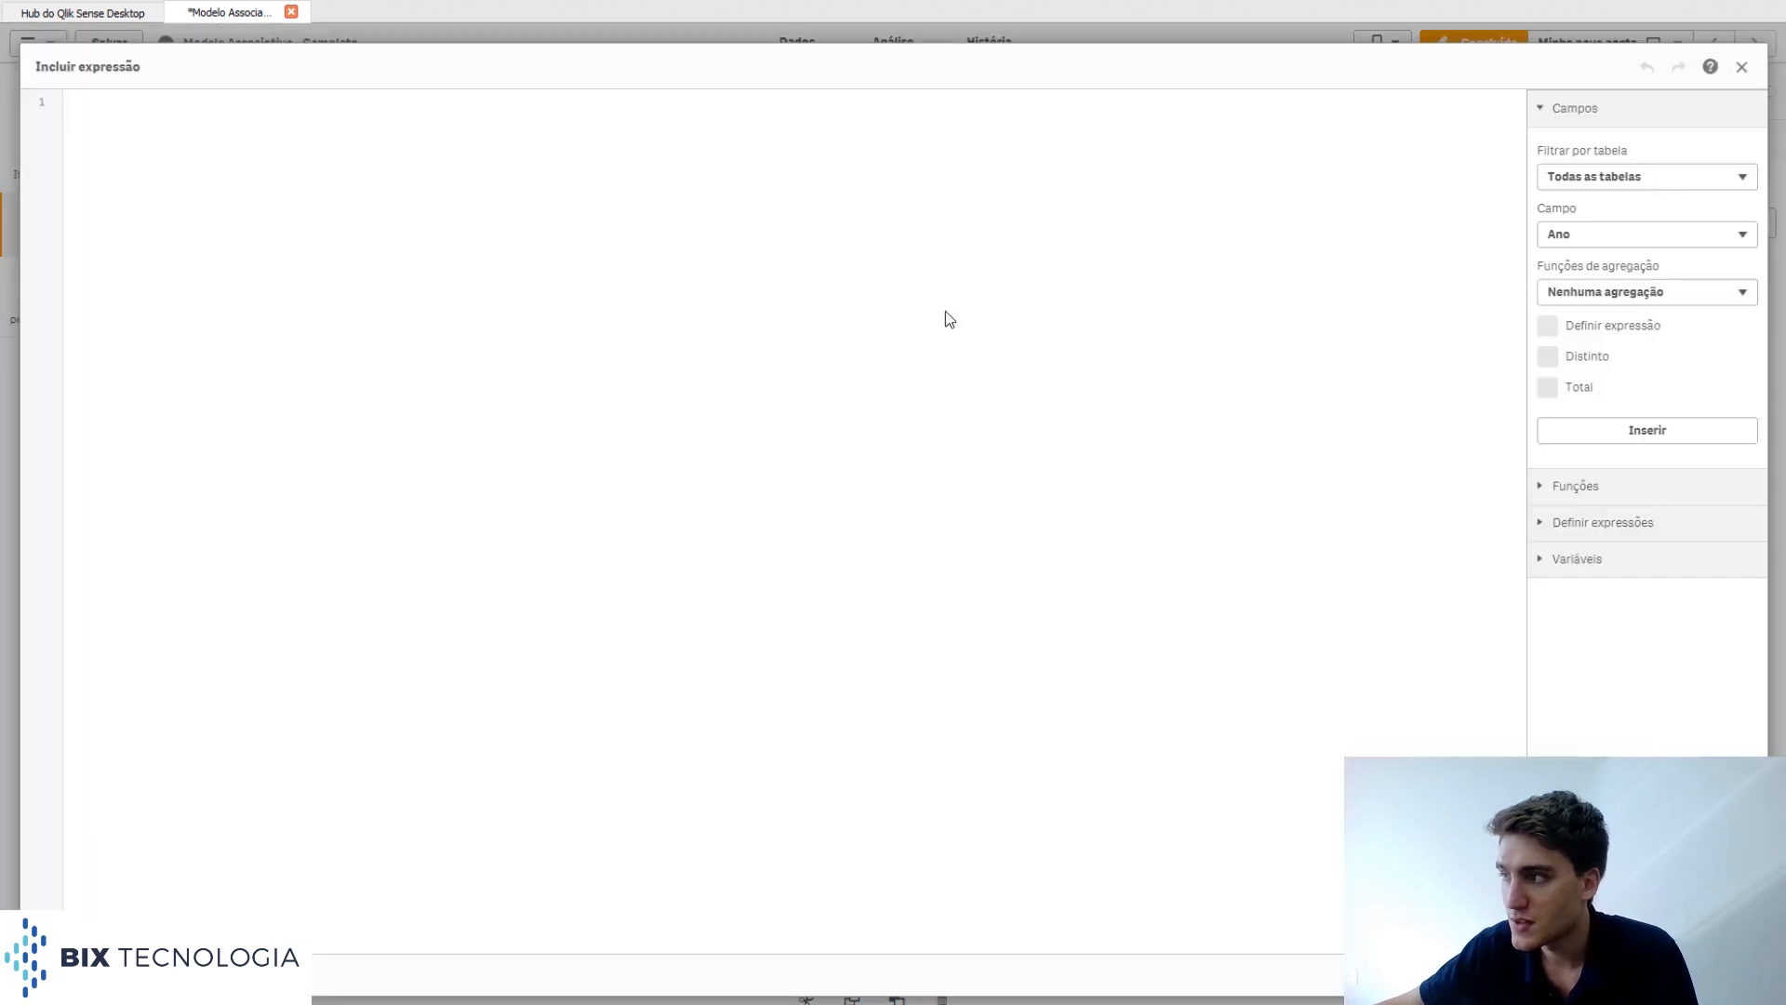
{"action": "left_click", "coordinate": [1606, 239]}
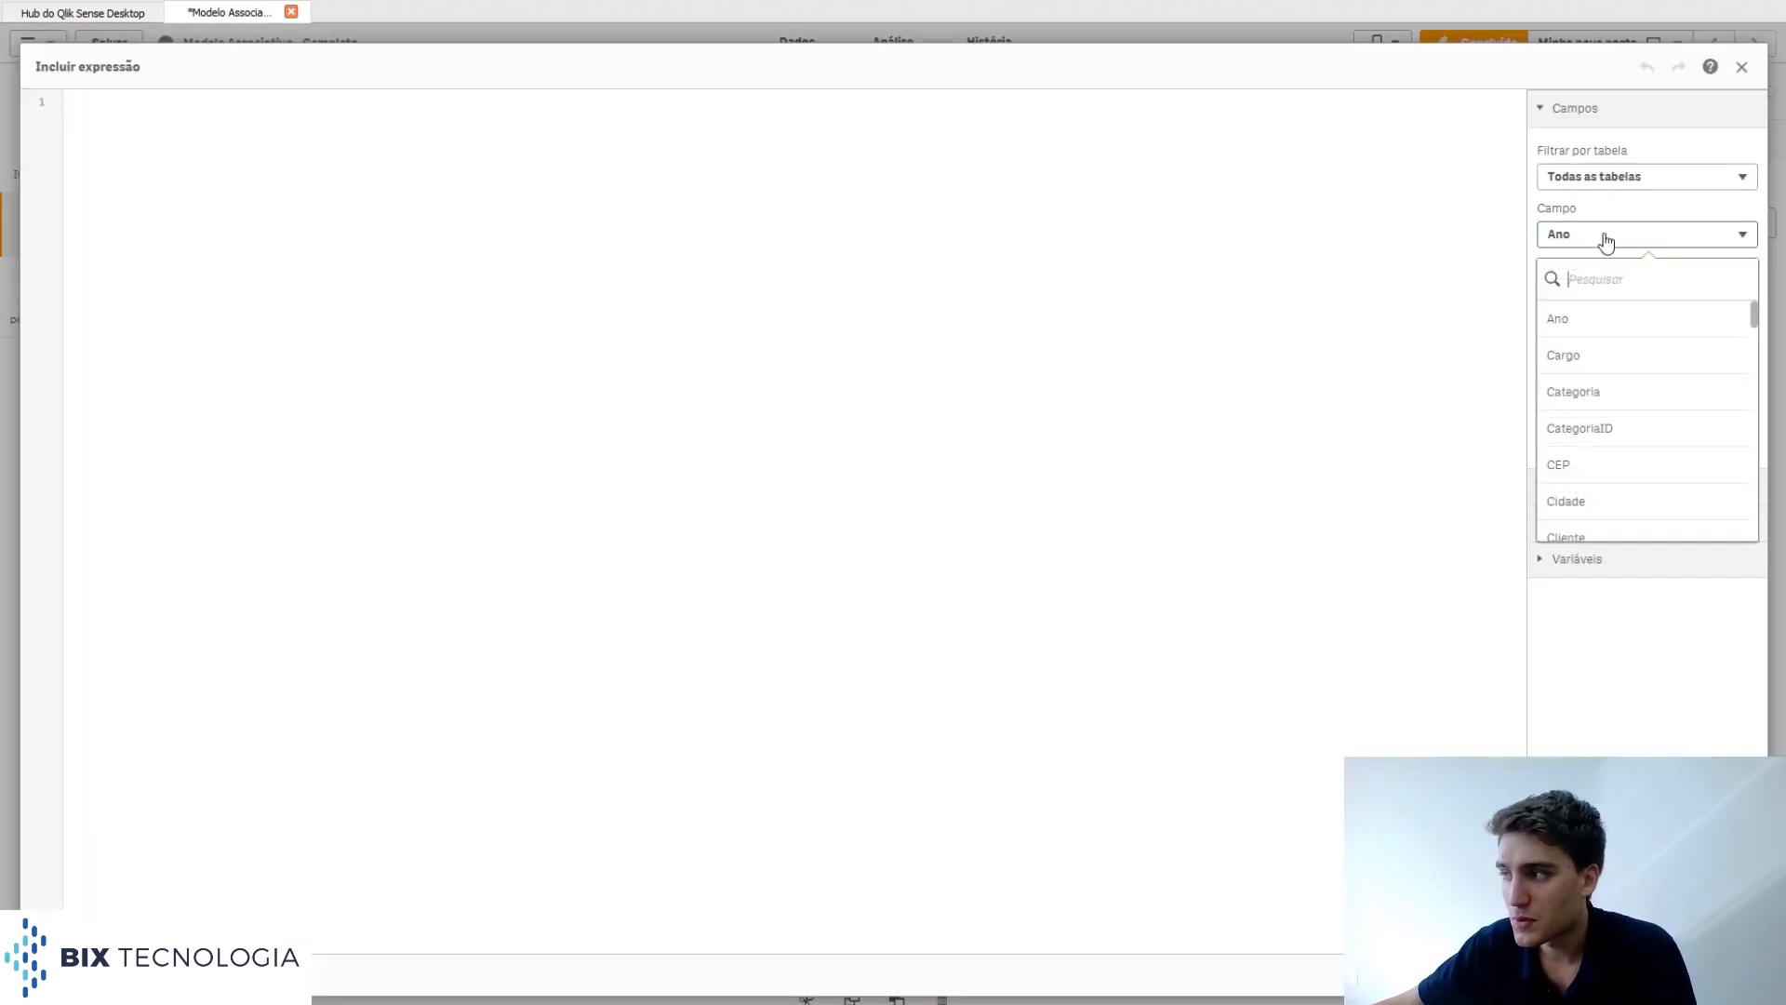
{"action": "type", "text": "valo"}
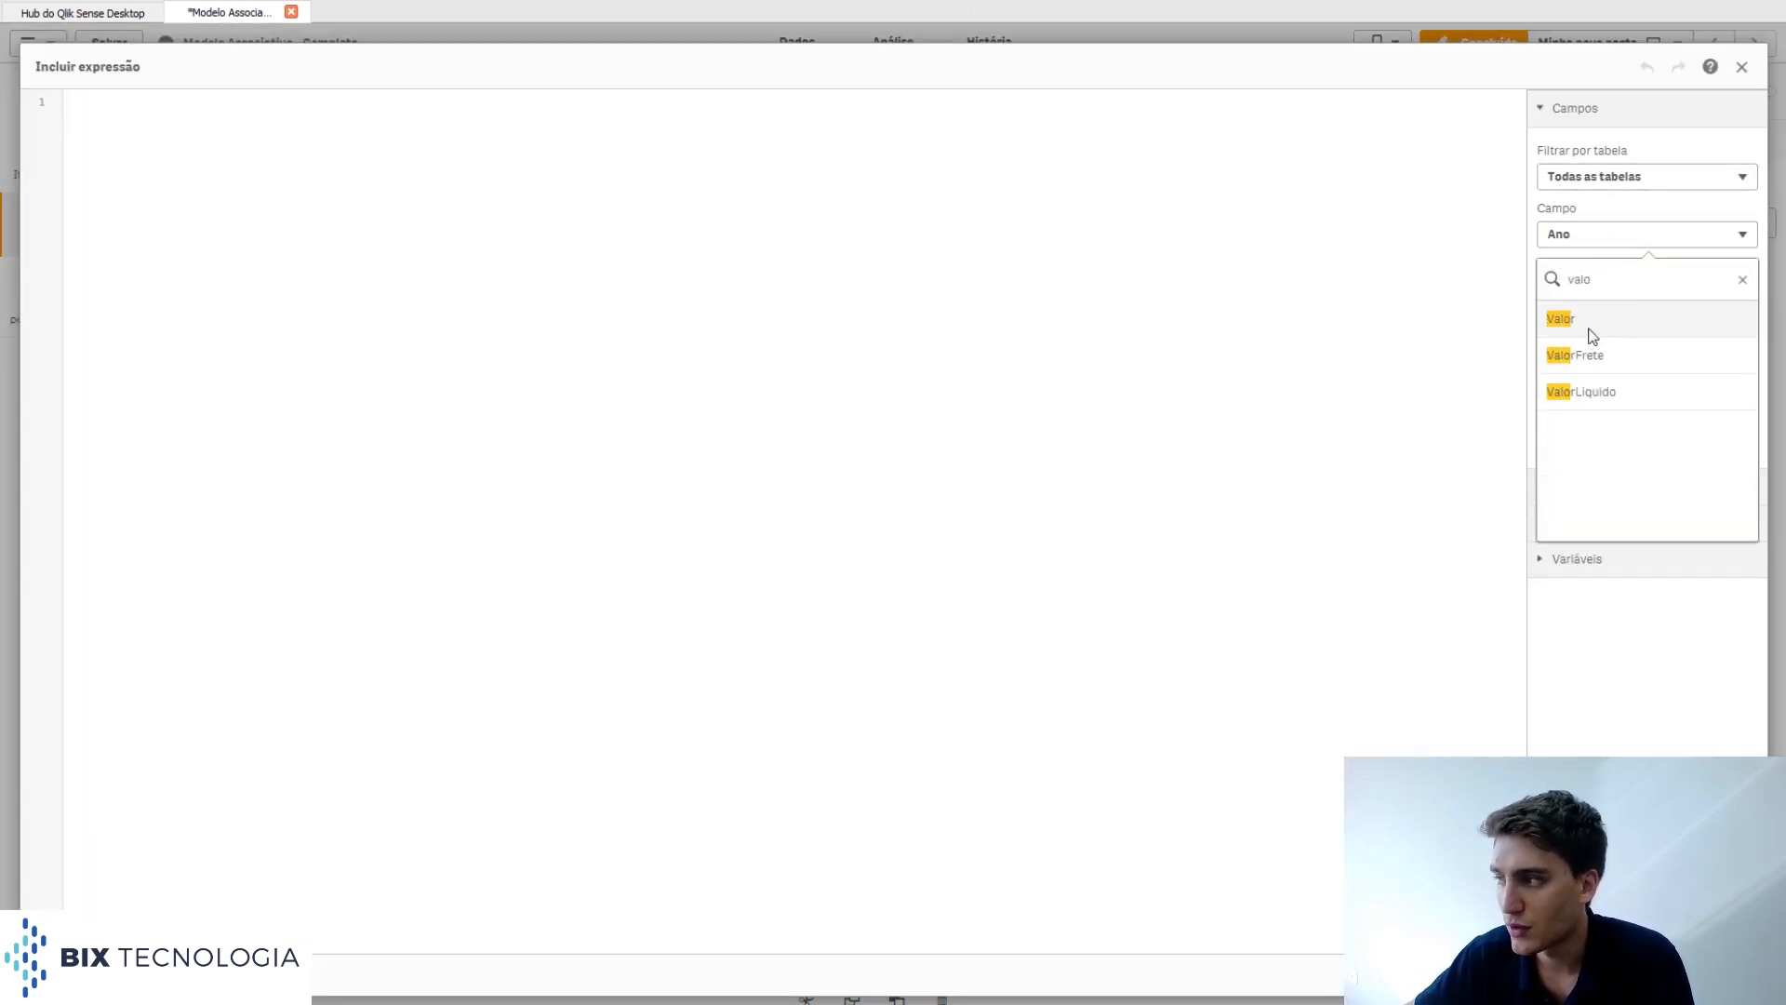
{"action": "left_click", "coordinate": [1595, 325]}
{"action": "left_click", "coordinate": [1616, 298]}
{"action": "type", "text": "su"}
{"action": "left_click", "coordinate": [1561, 376]}
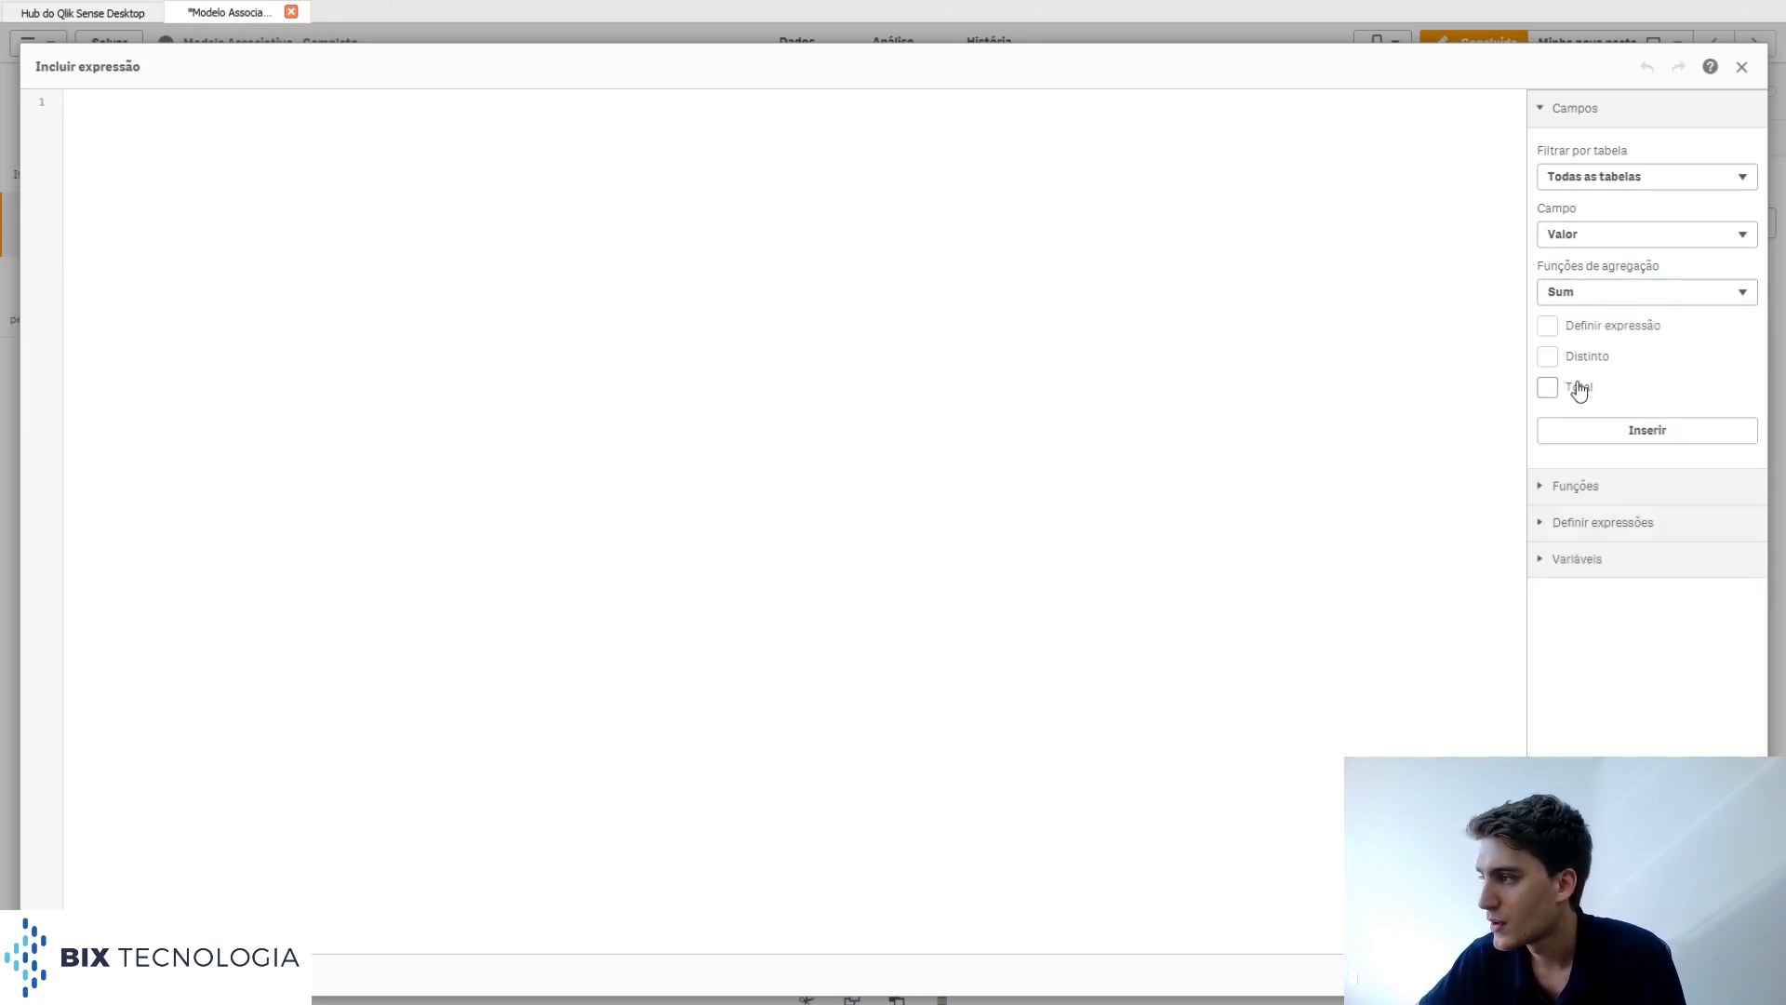
{"action": "left_click", "coordinate": [1577, 333]}
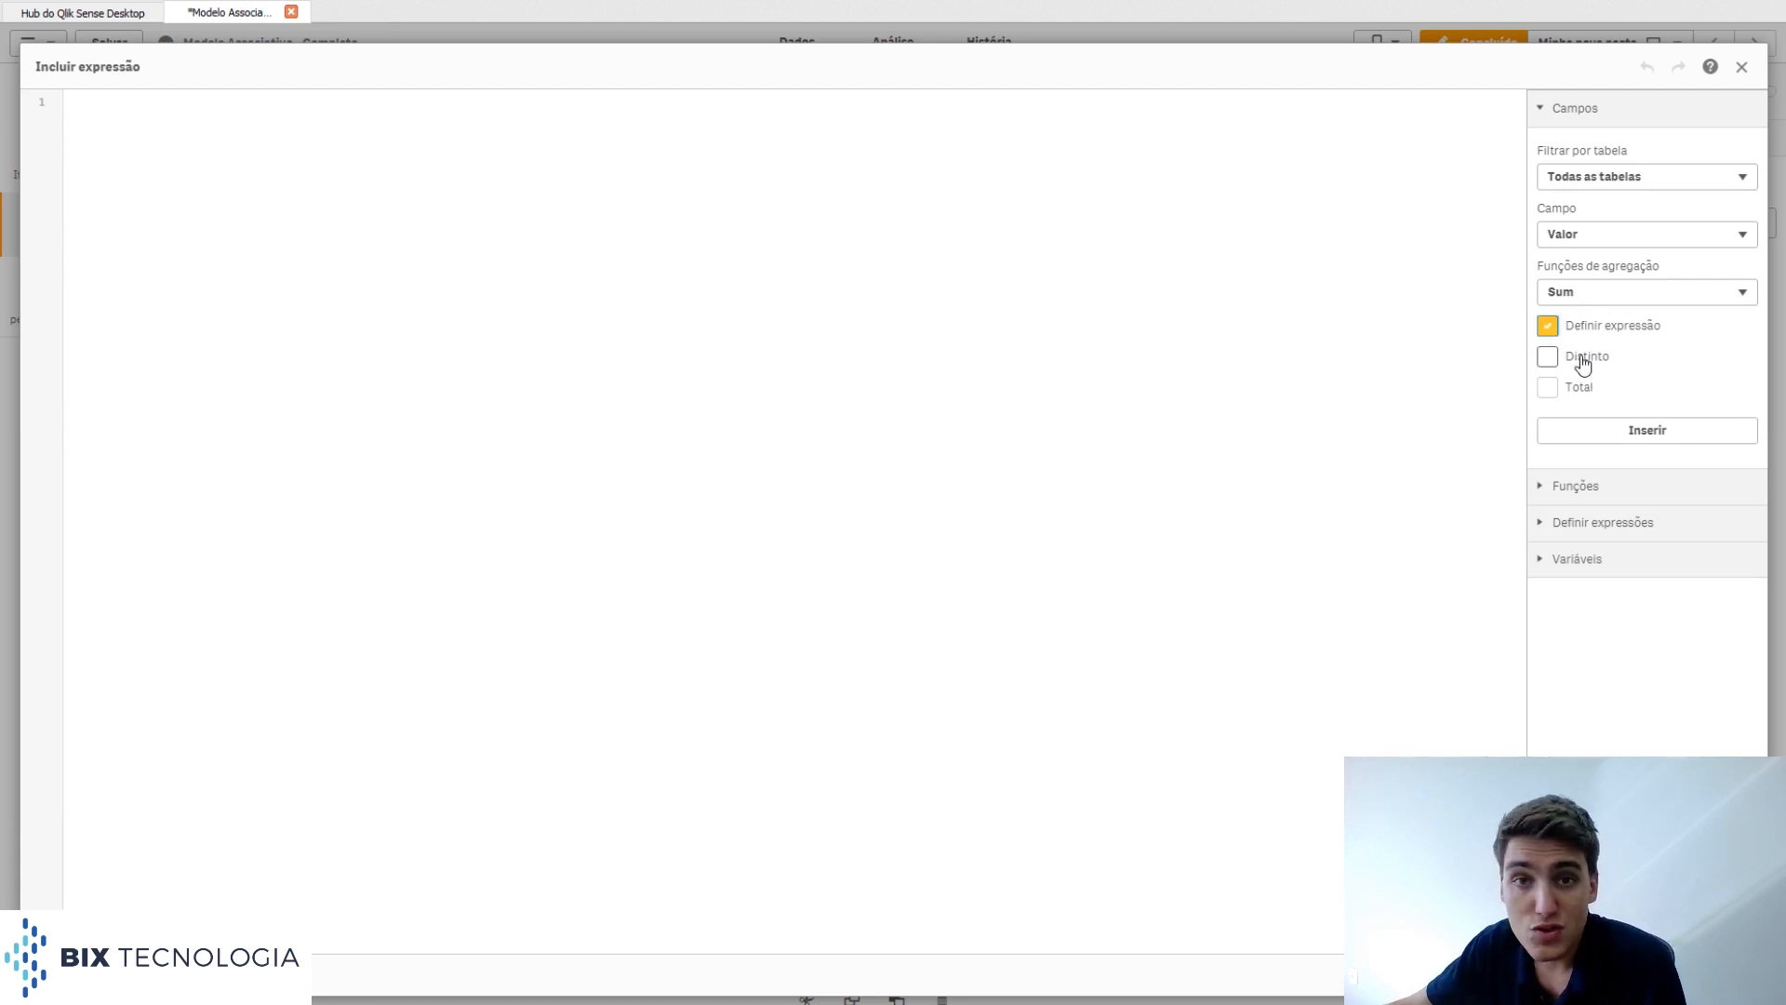
{"action": "left_click", "coordinate": [1682, 434]}
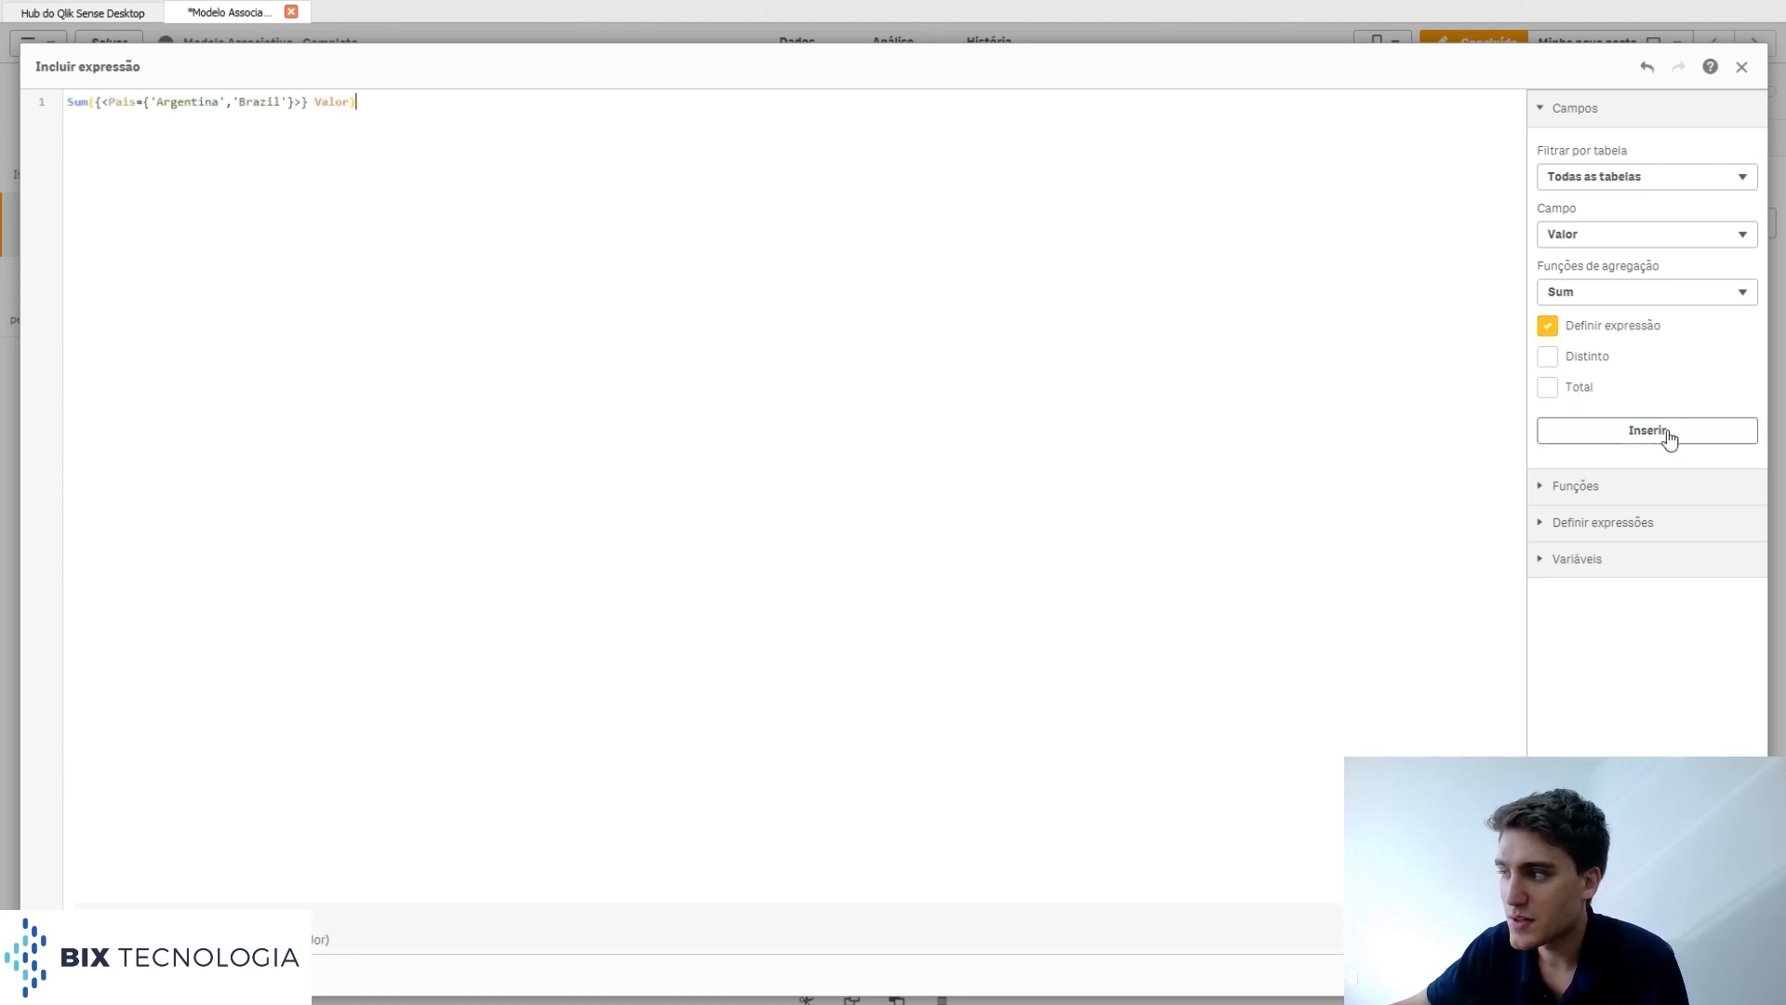
Review the inserted Sum({<Pais={'Argentina','Brazil'}>} Valor) expression, apply it and finish editing the sheet.
{"action": "left_click_drag", "start_coordinate": [67, 102], "coordinate": [455, 99]}
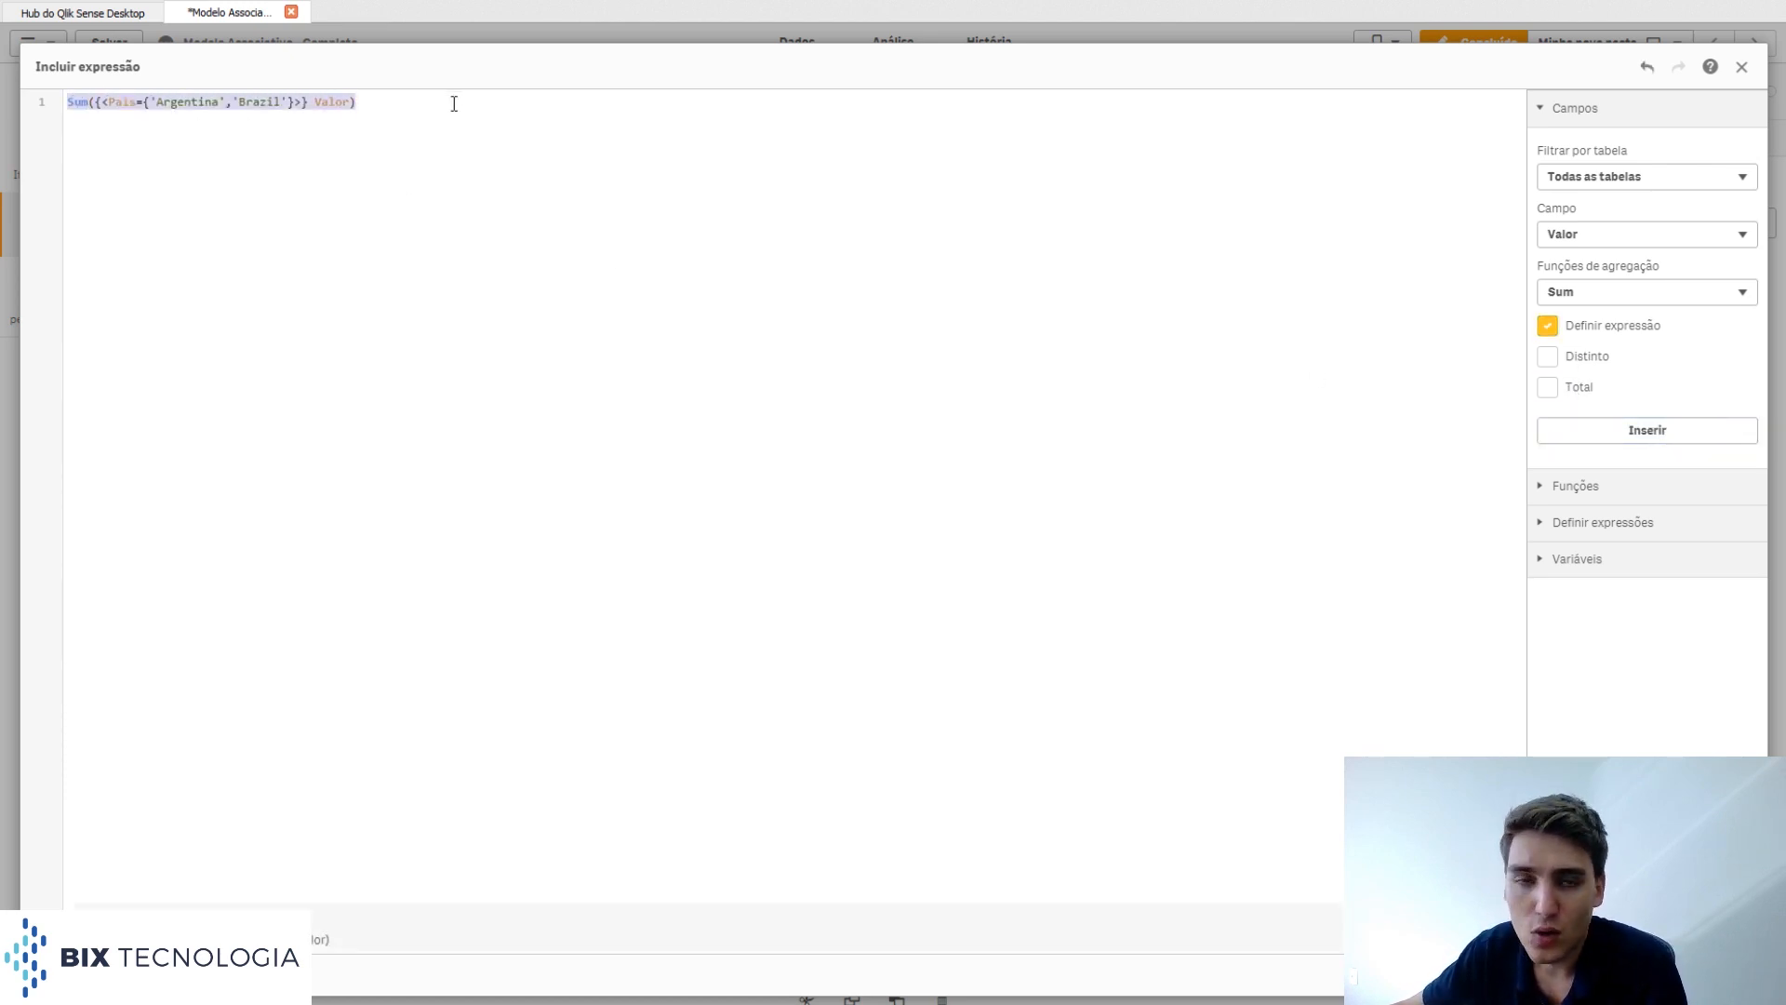
{"action": "left_click", "coordinate": [448, 117]}
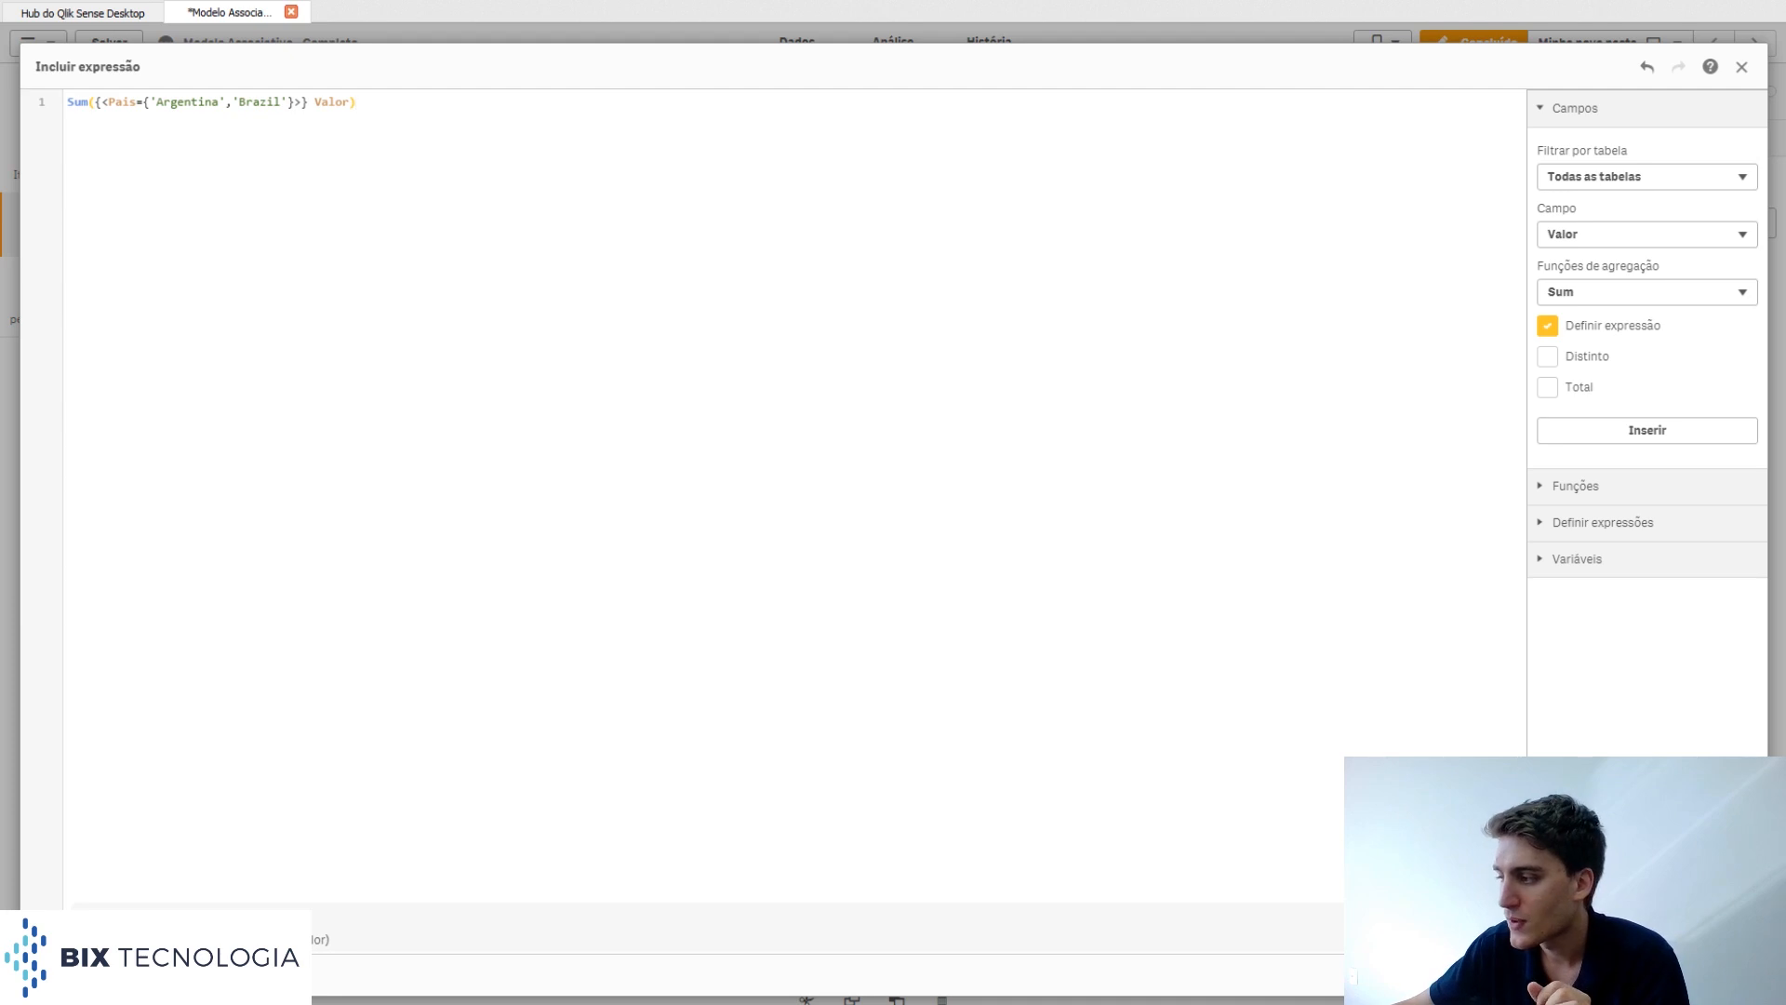
{"action": "left_click", "coordinate": [1723, 974]}
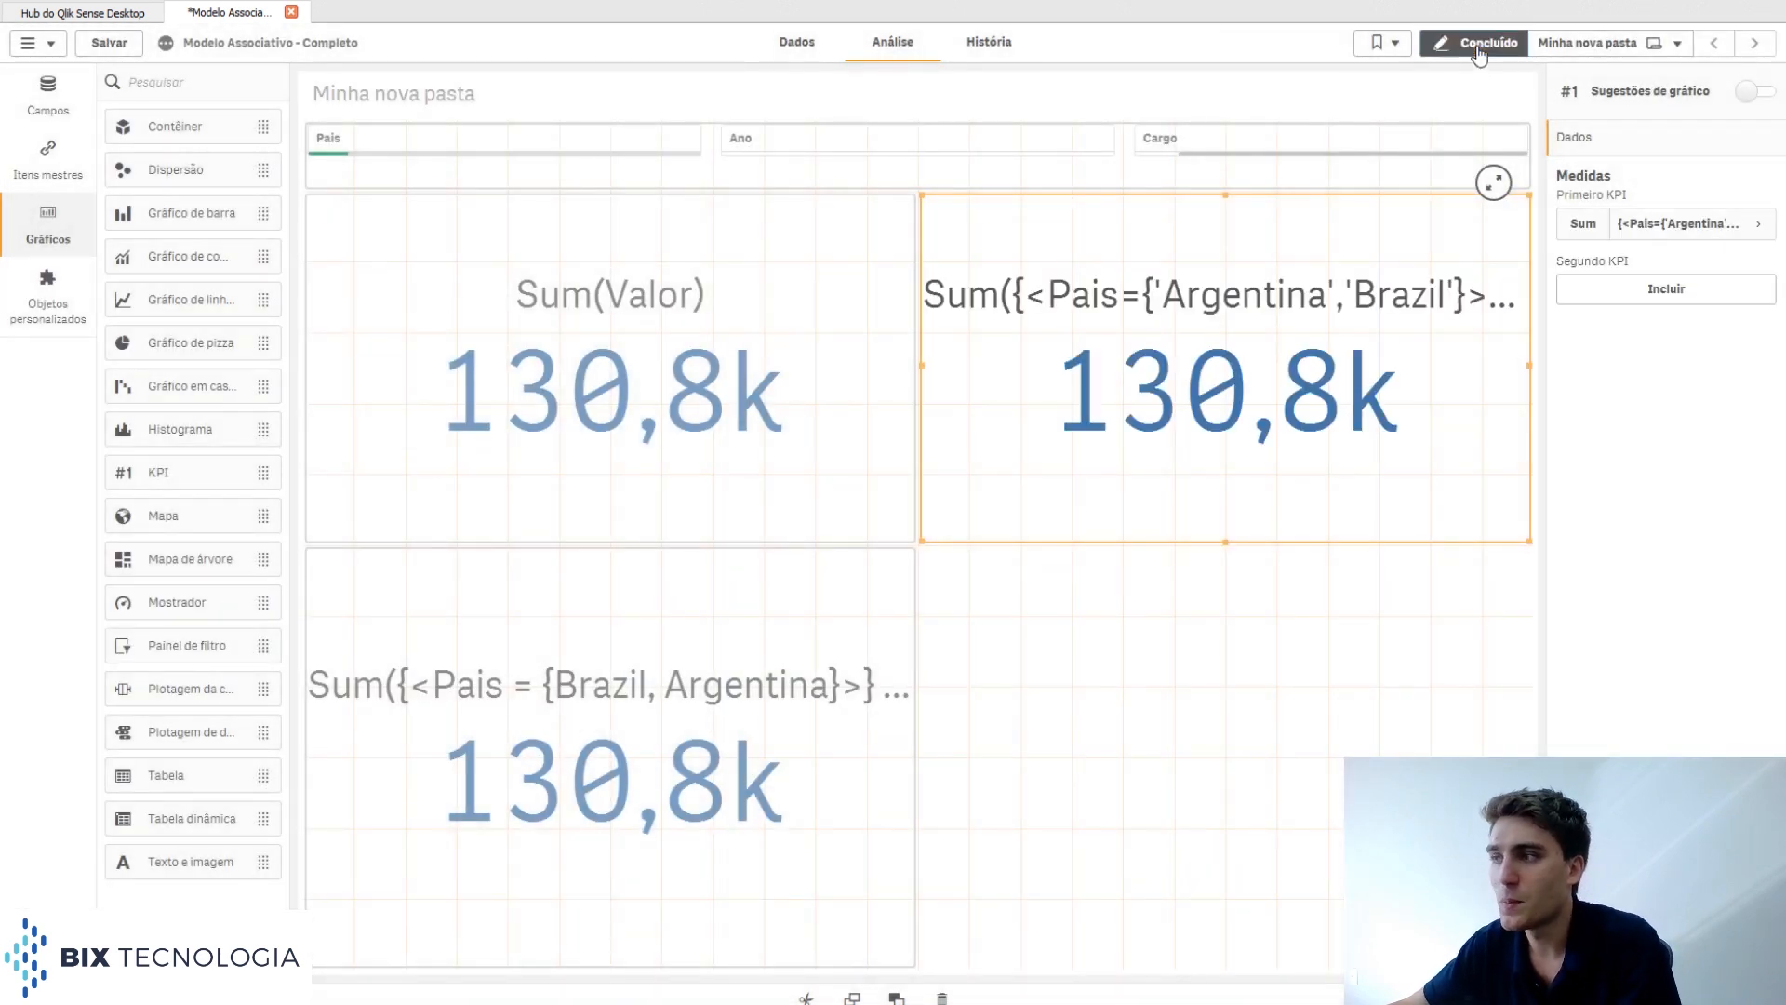
{"action": "left_click", "coordinate": [1478, 51]}
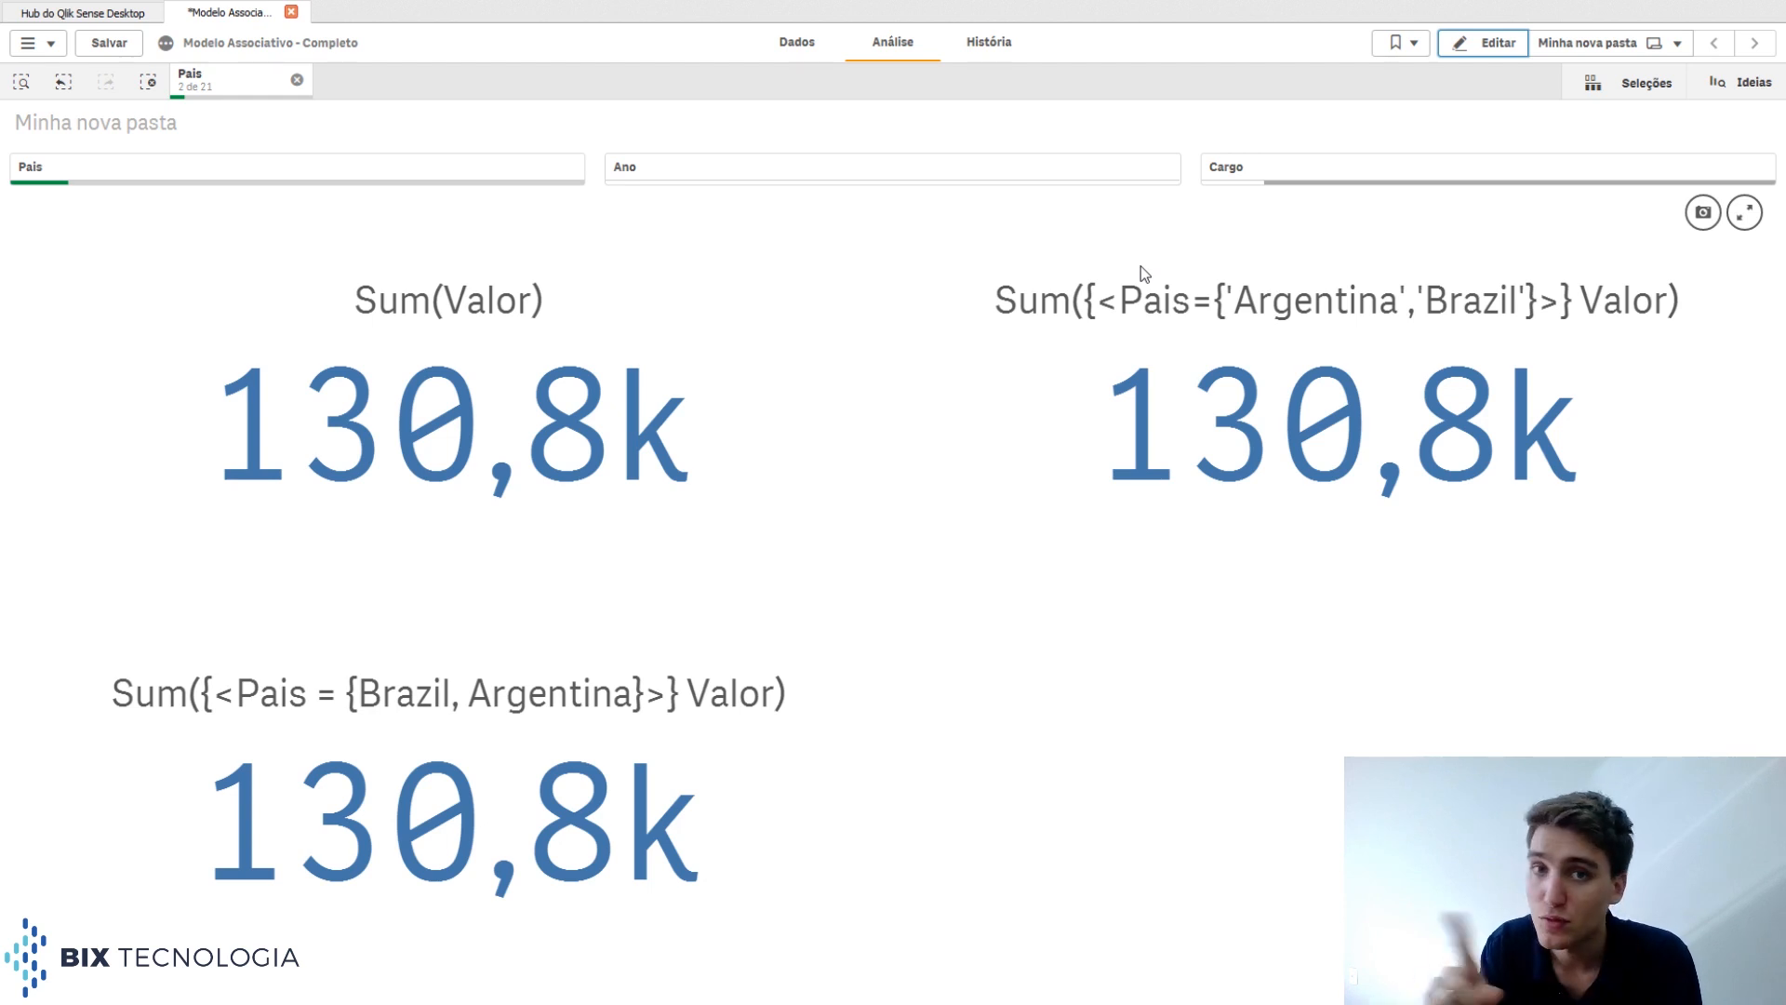
Copy the KPI with Pais = {Brazil, Argentina} into the empty area beside it.
{"action": "left_click", "coordinate": [1470, 45]}
{"action": "left_click", "coordinate": [830, 662]}
{"action": "left_click", "coordinate": [1024, 672]}
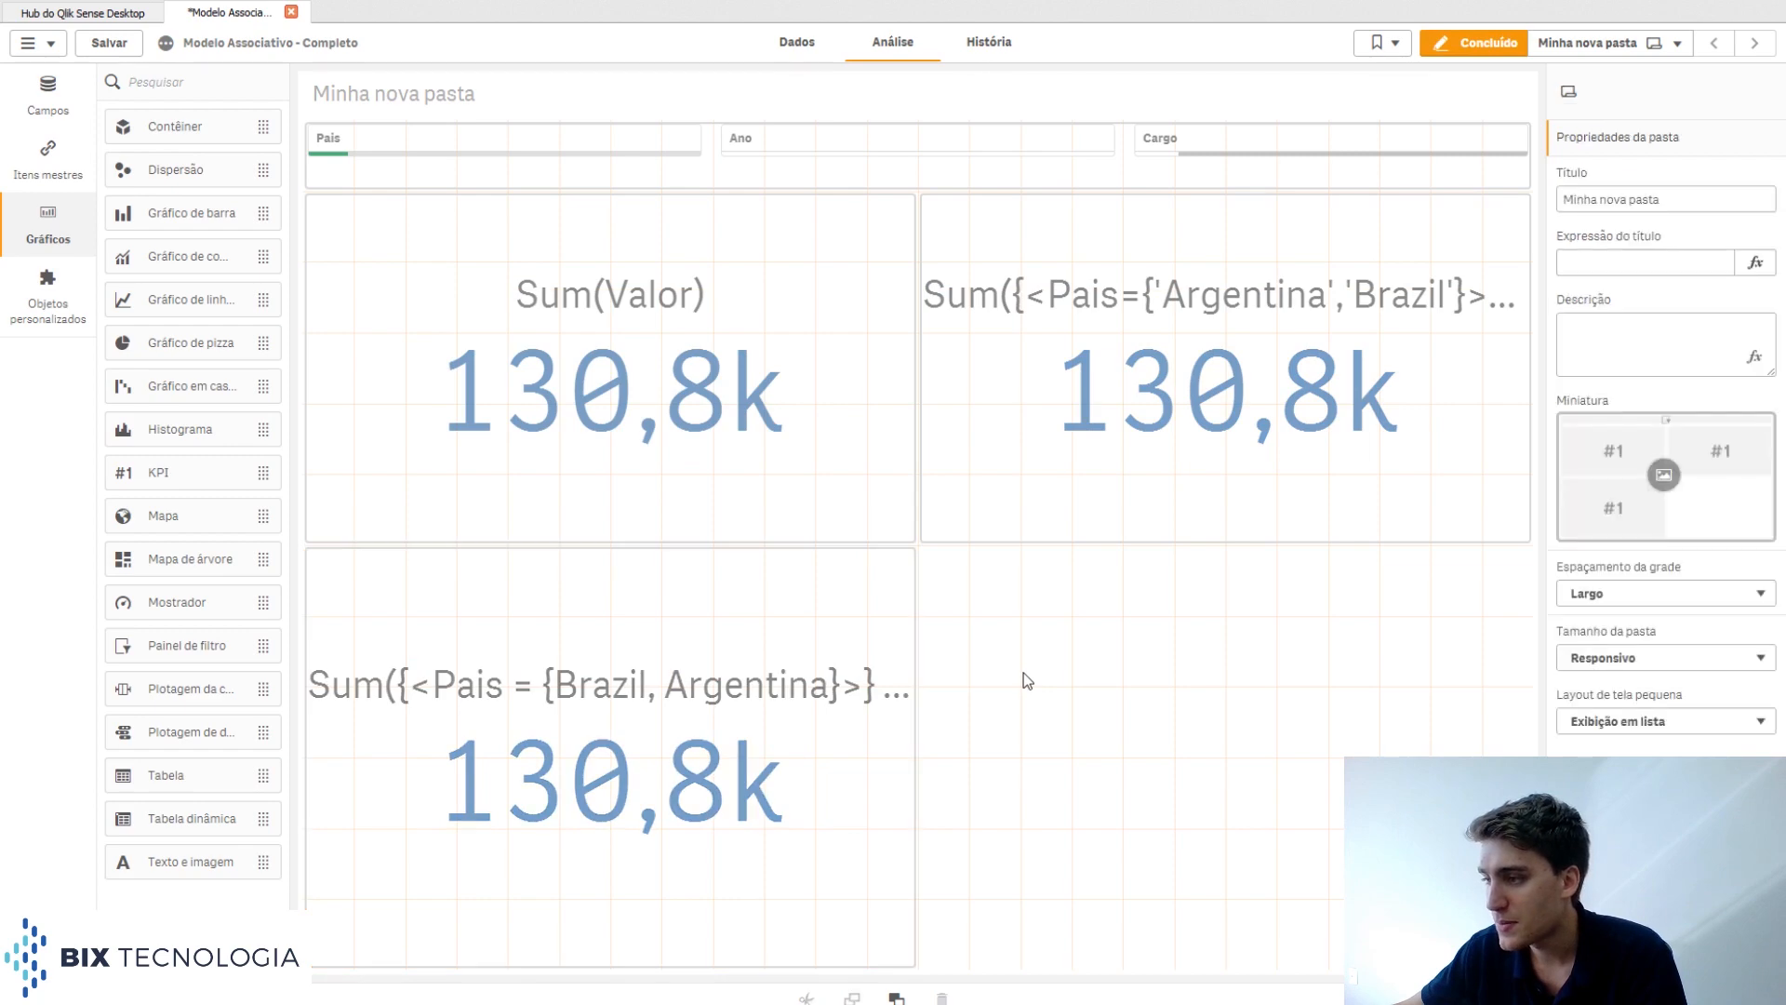
{"action": "left_click", "coordinate": [836, 672]}
{"action": "left_click", "coordinate": [1082, 686]}
{"action": "key", "text": "ctrl+v"}
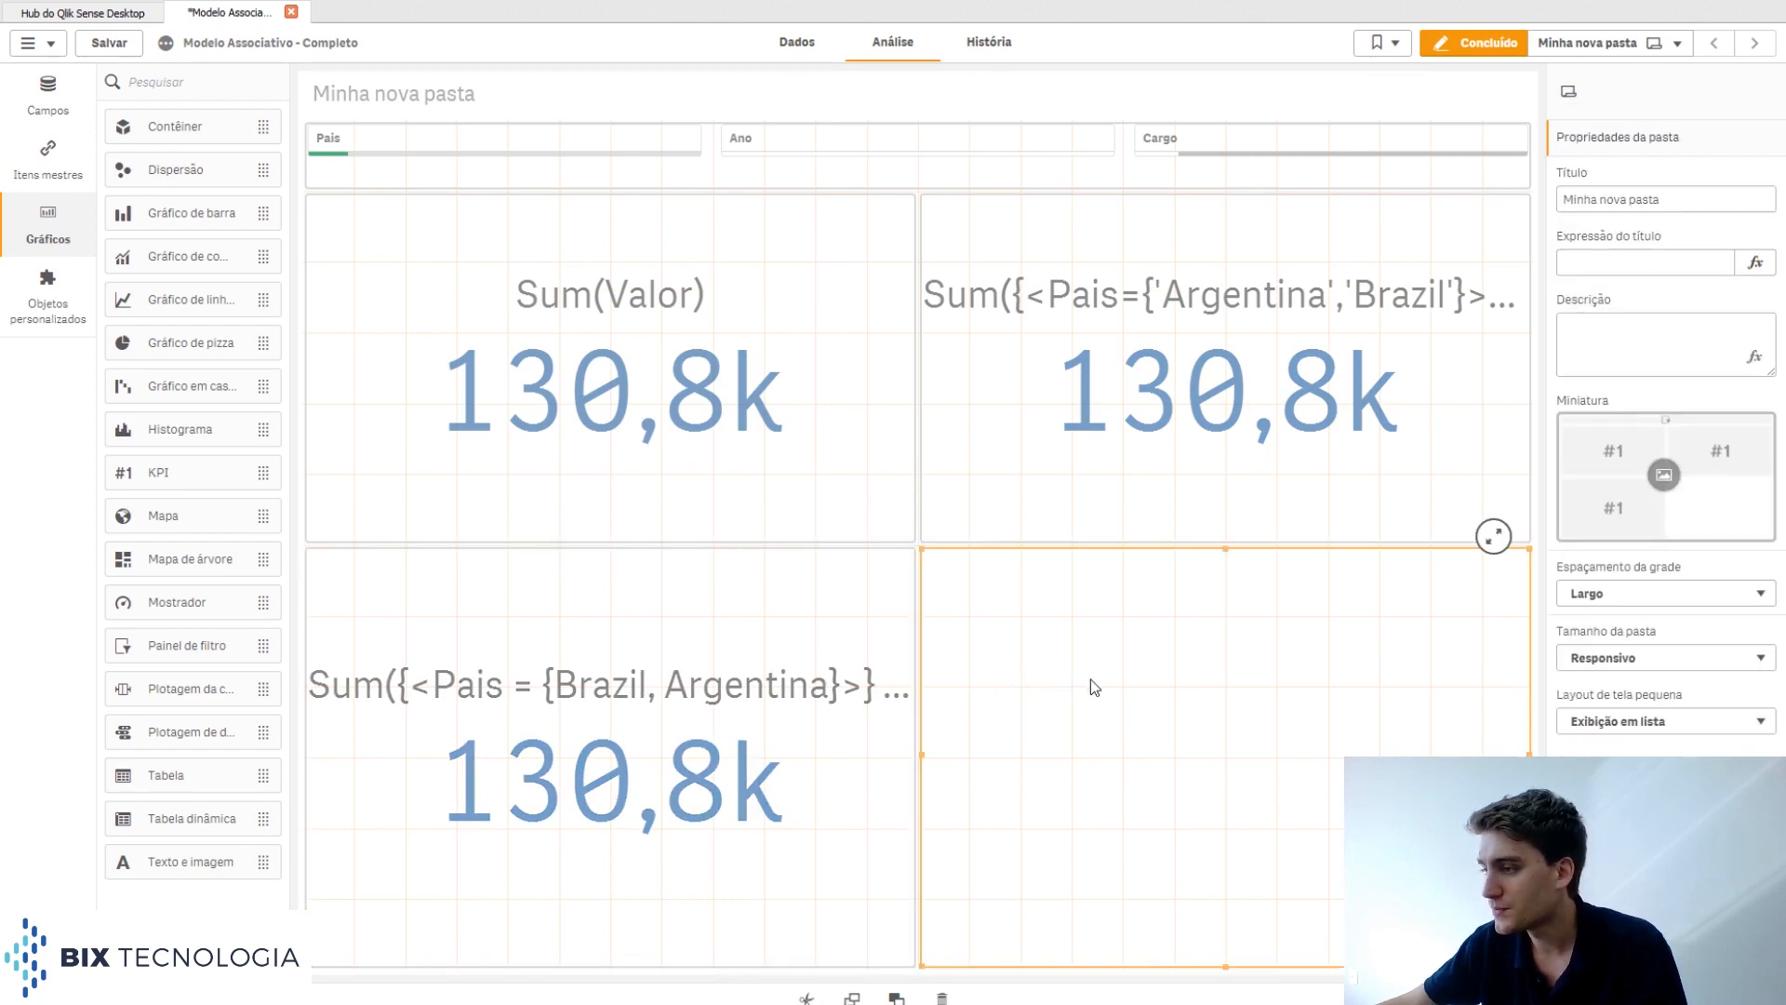
Remove Argentina from the copied KPI's Pais set and add a comma after {Brazil} for a second modifier.
{"action": "left_click", "coordinate": [1732, 290]}
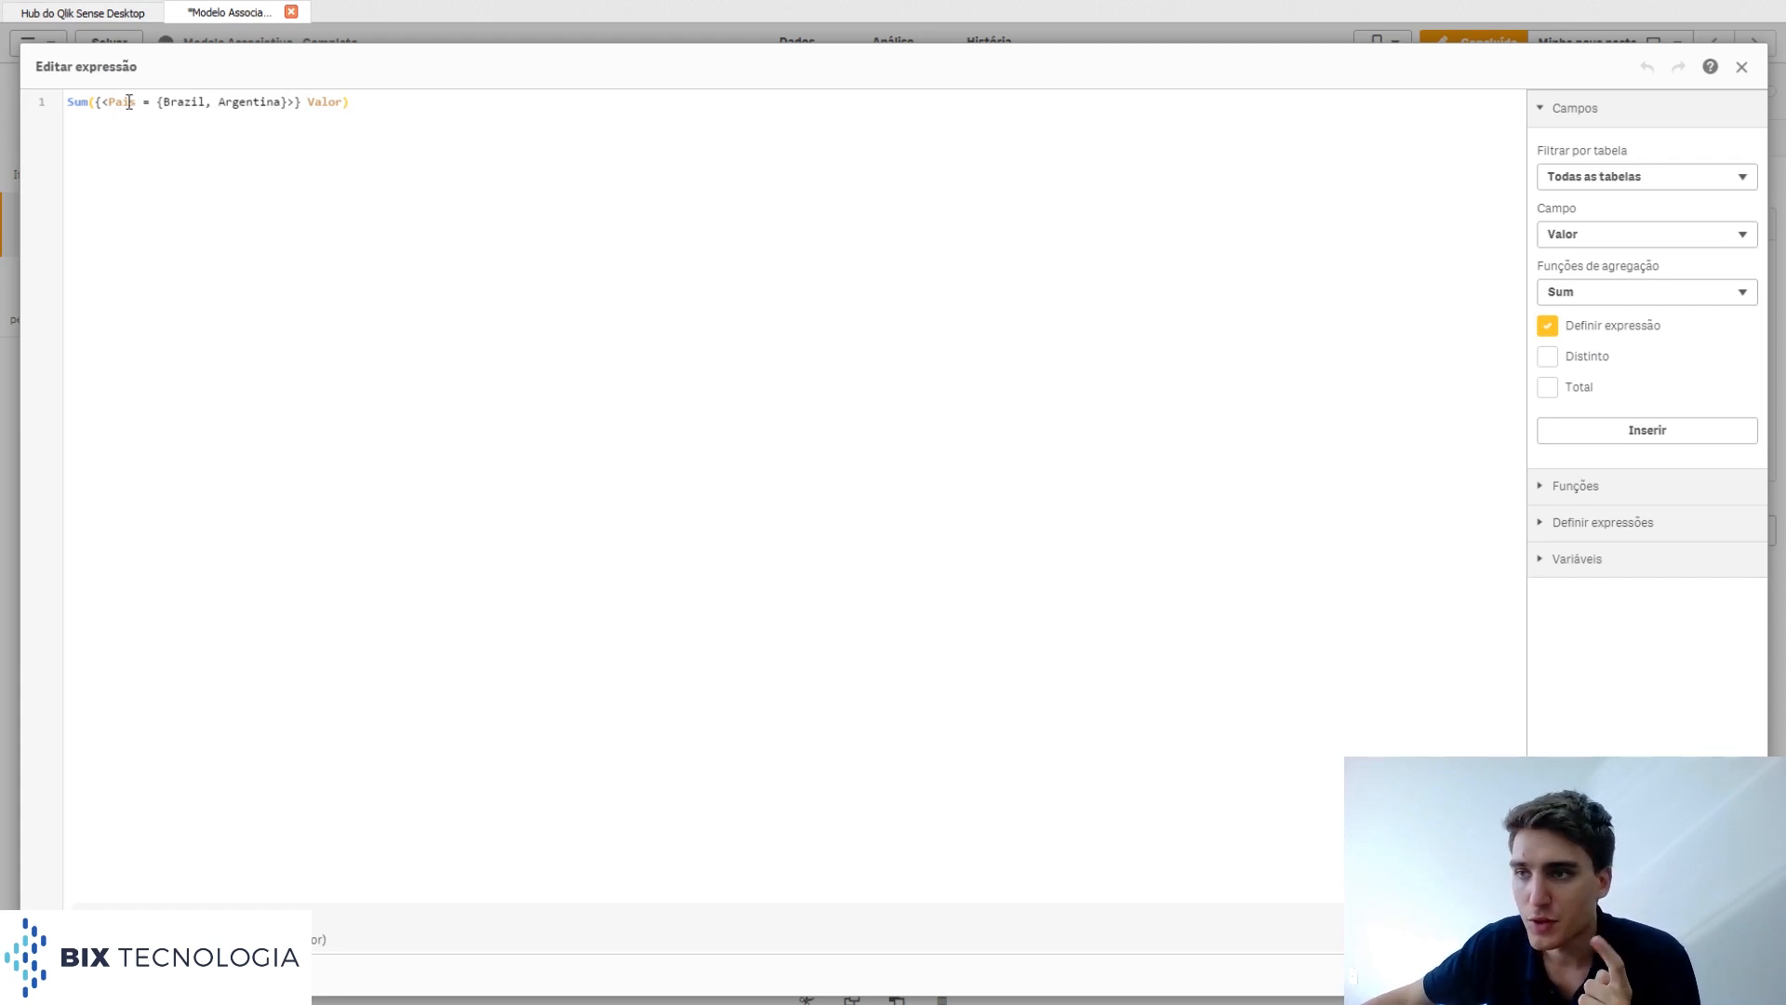
{"action": "double_click", "coordinate": [190, 100]}
{"action": "left_click", "coordinate": [297, 102]}
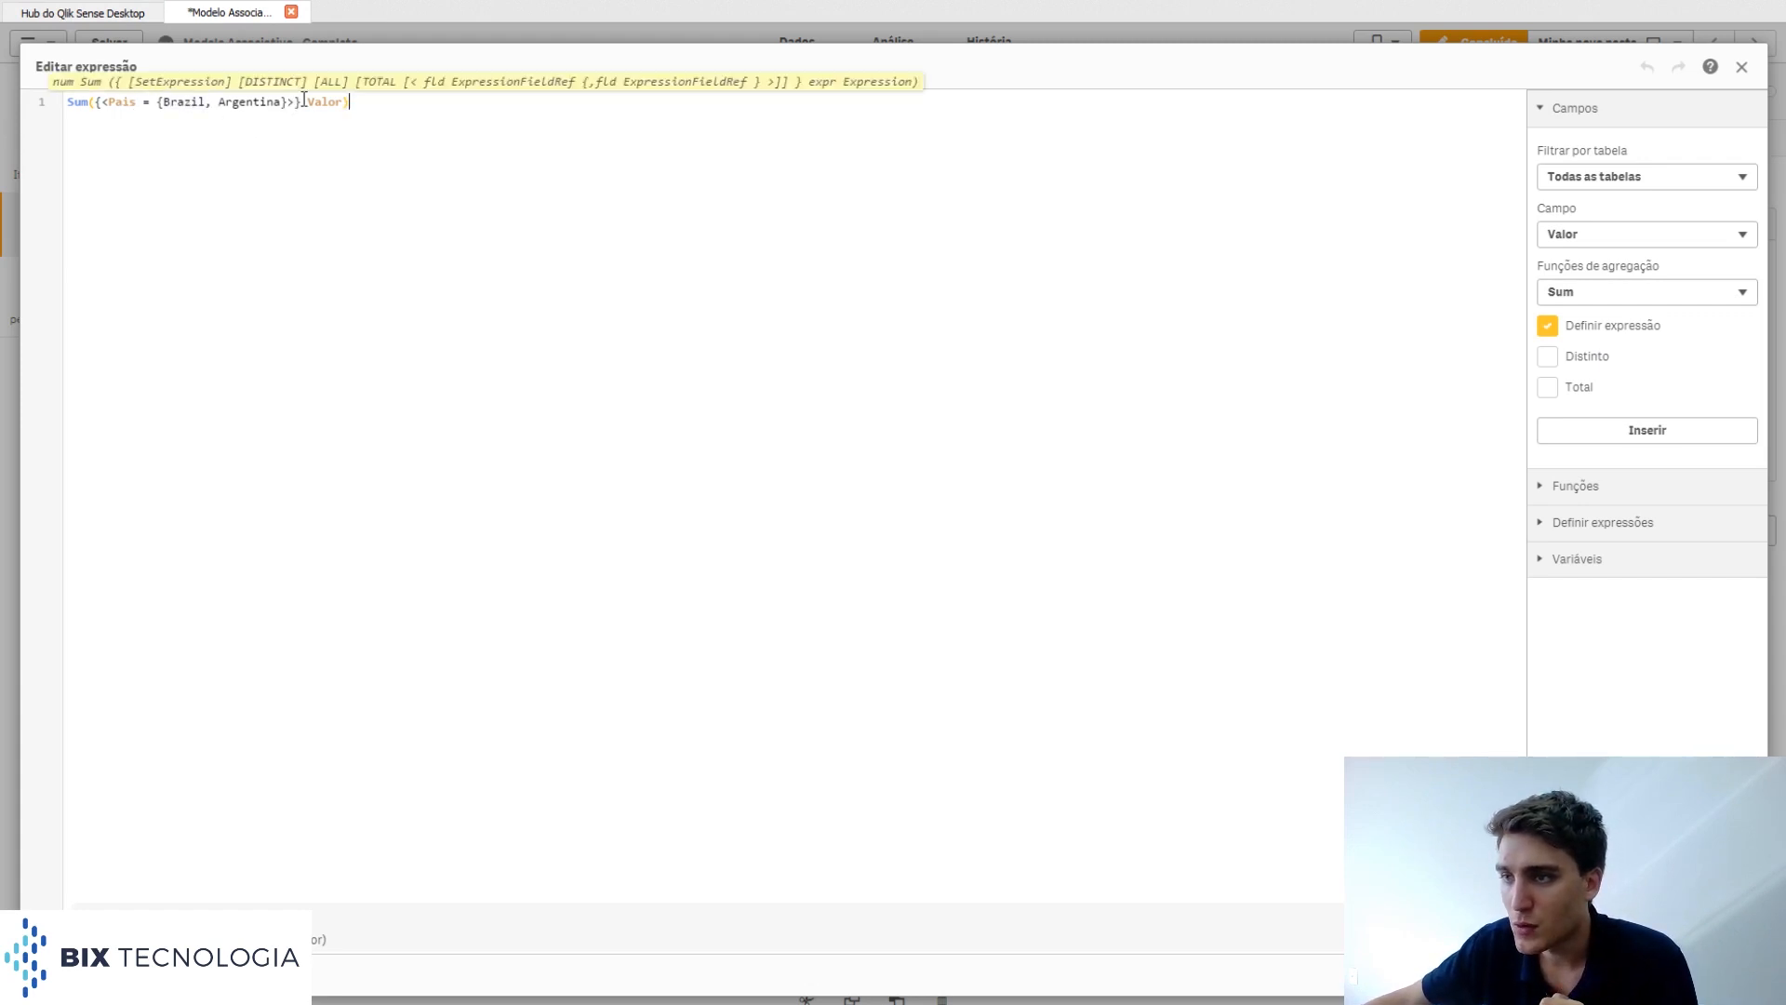
{"action": "left_click_drag", "start_coordinate": [287, 102], "coordinate": [222, 101]}
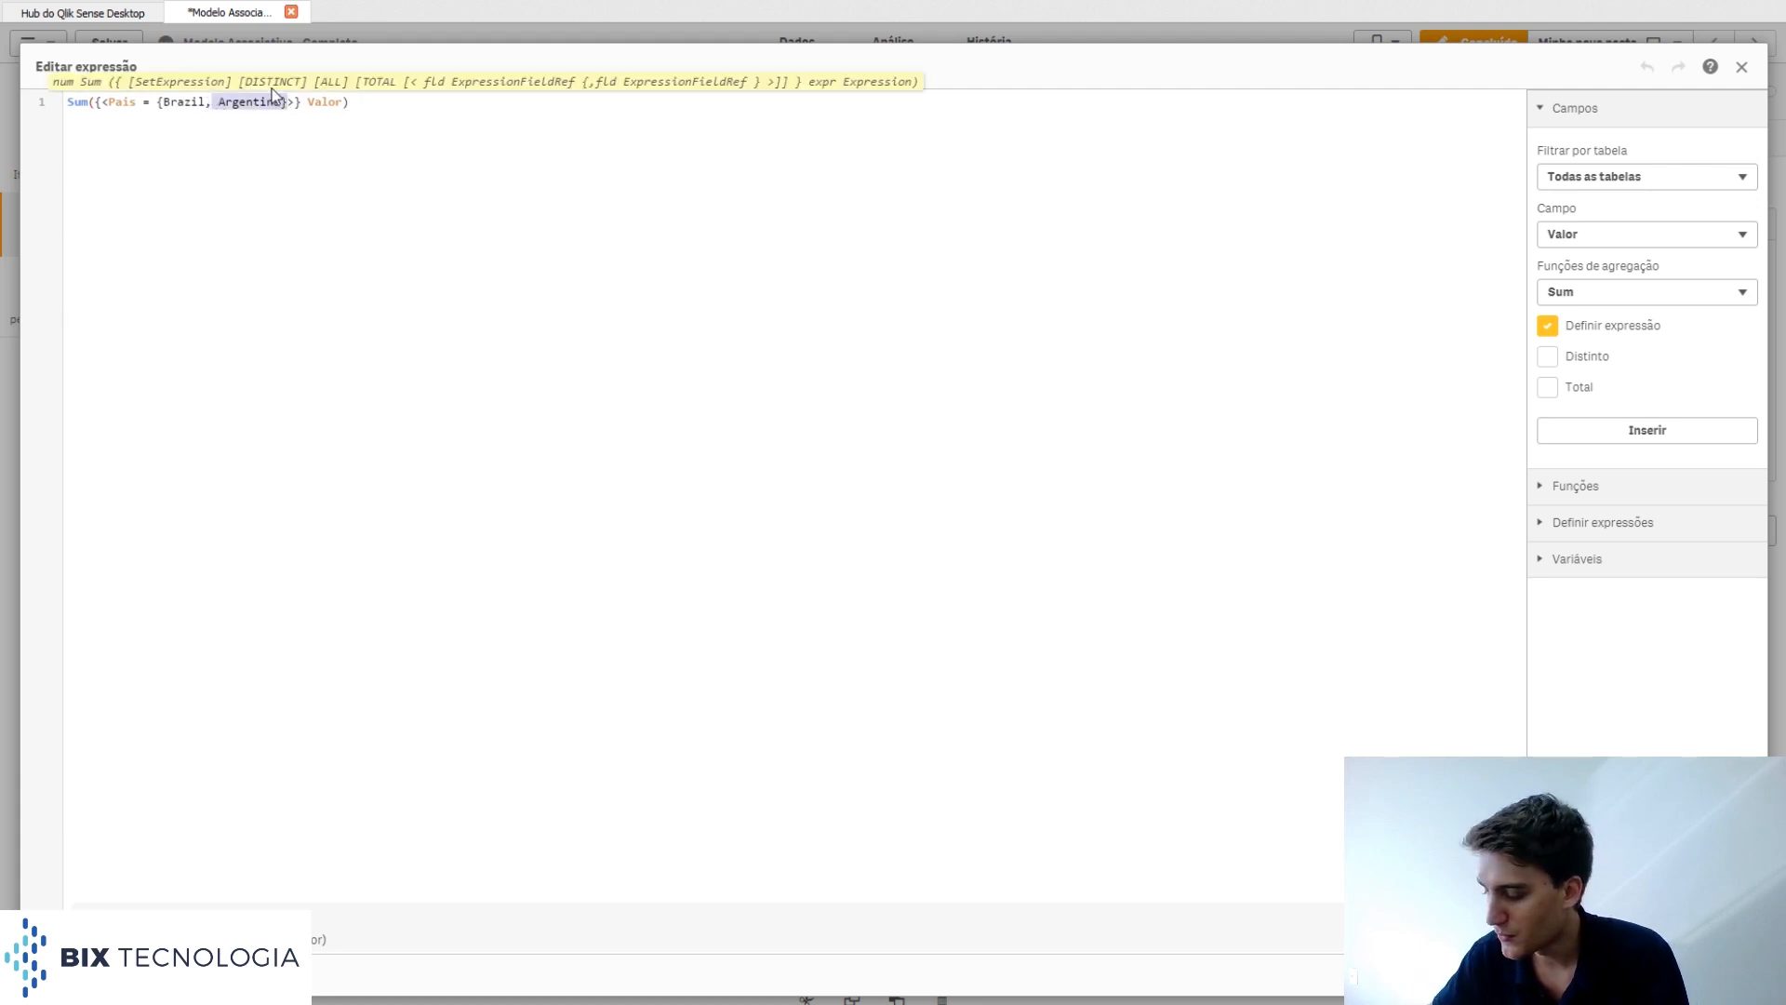
{"action": "key", "text": "BackSpace"}
{"action": "key", "text": "BackSpace"}
{"action": "key", "text": "Right"}
{"action": "type", "text": ","}
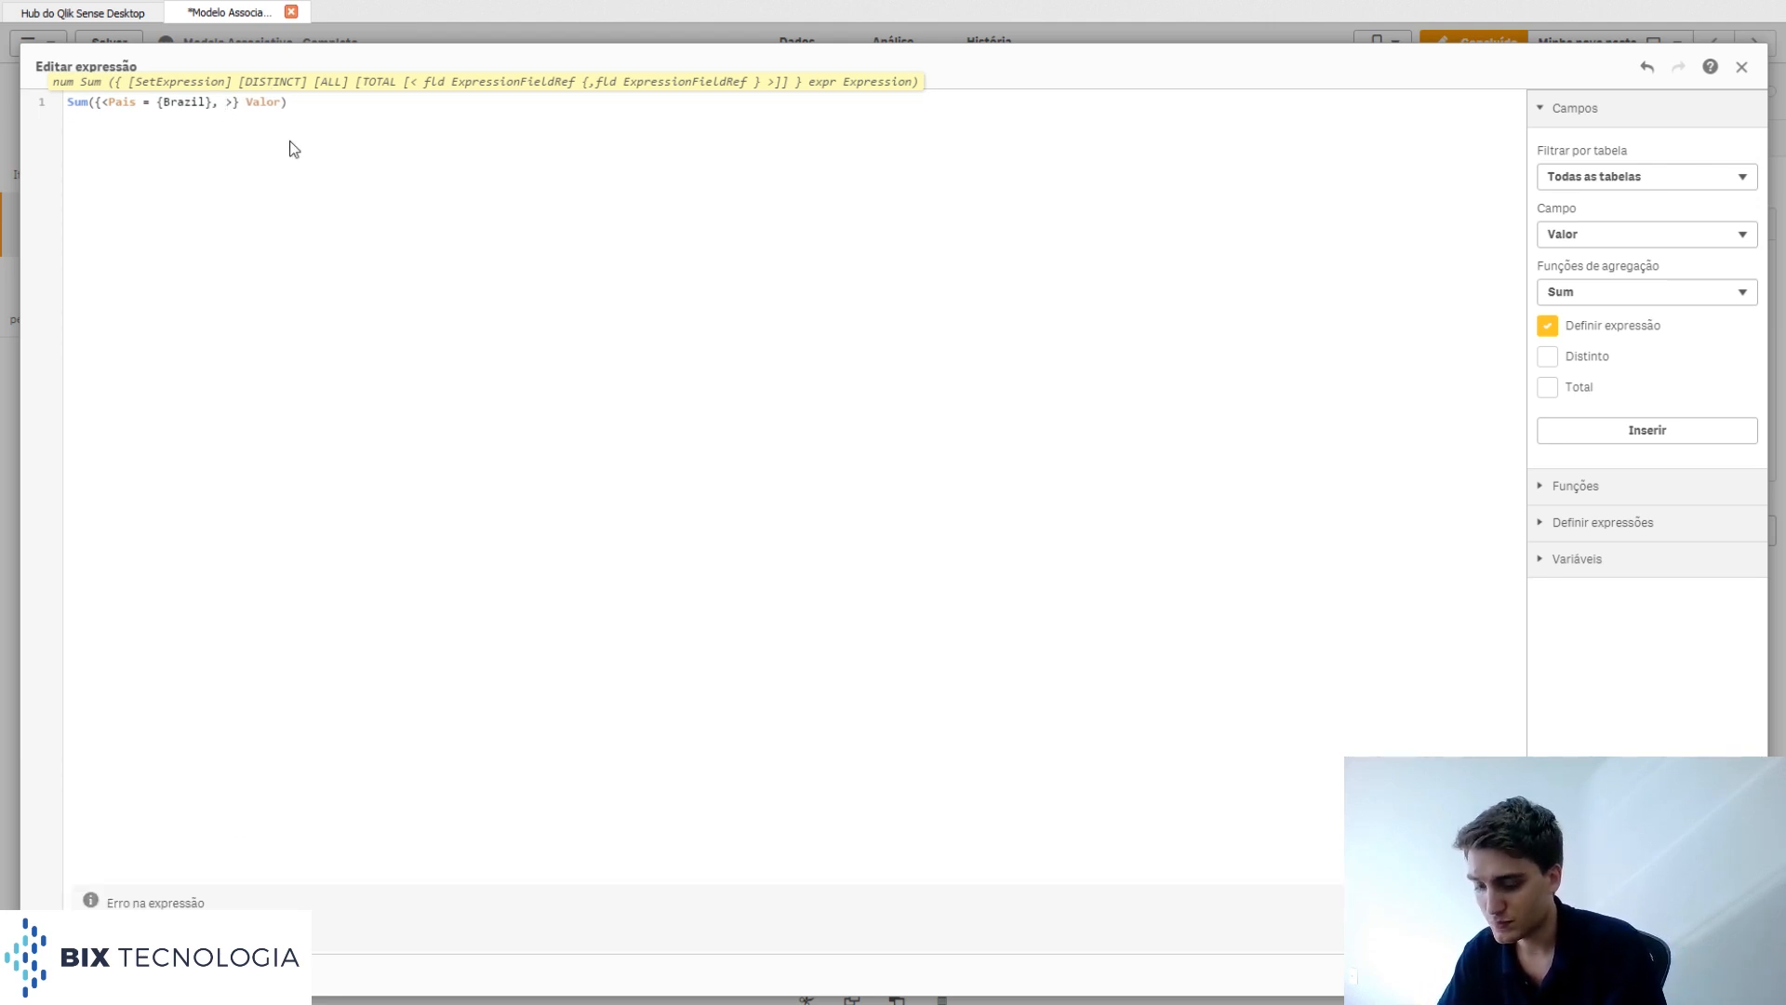
Add the modifier Cargo = {'Sales Representative'} to the copied KPI's expression, apply it and finish editing the sheet.
{"action": "type", "text": "= {"}
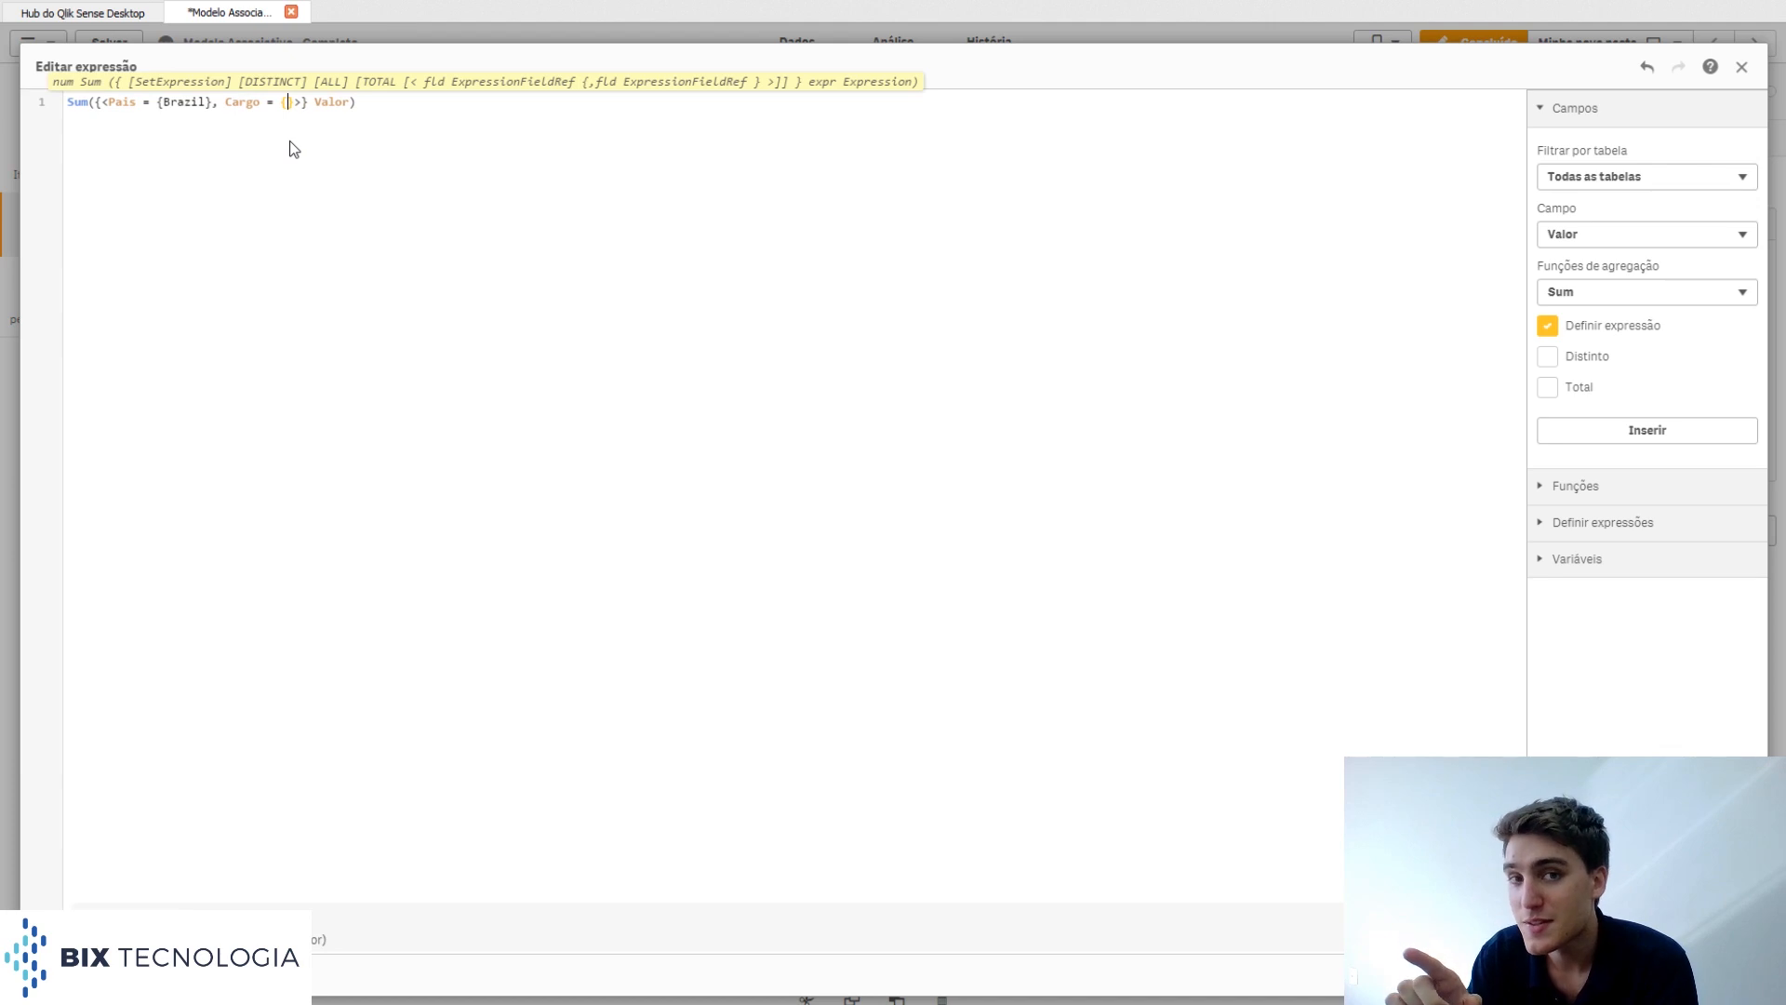
{"action": "type", "text": "'"}
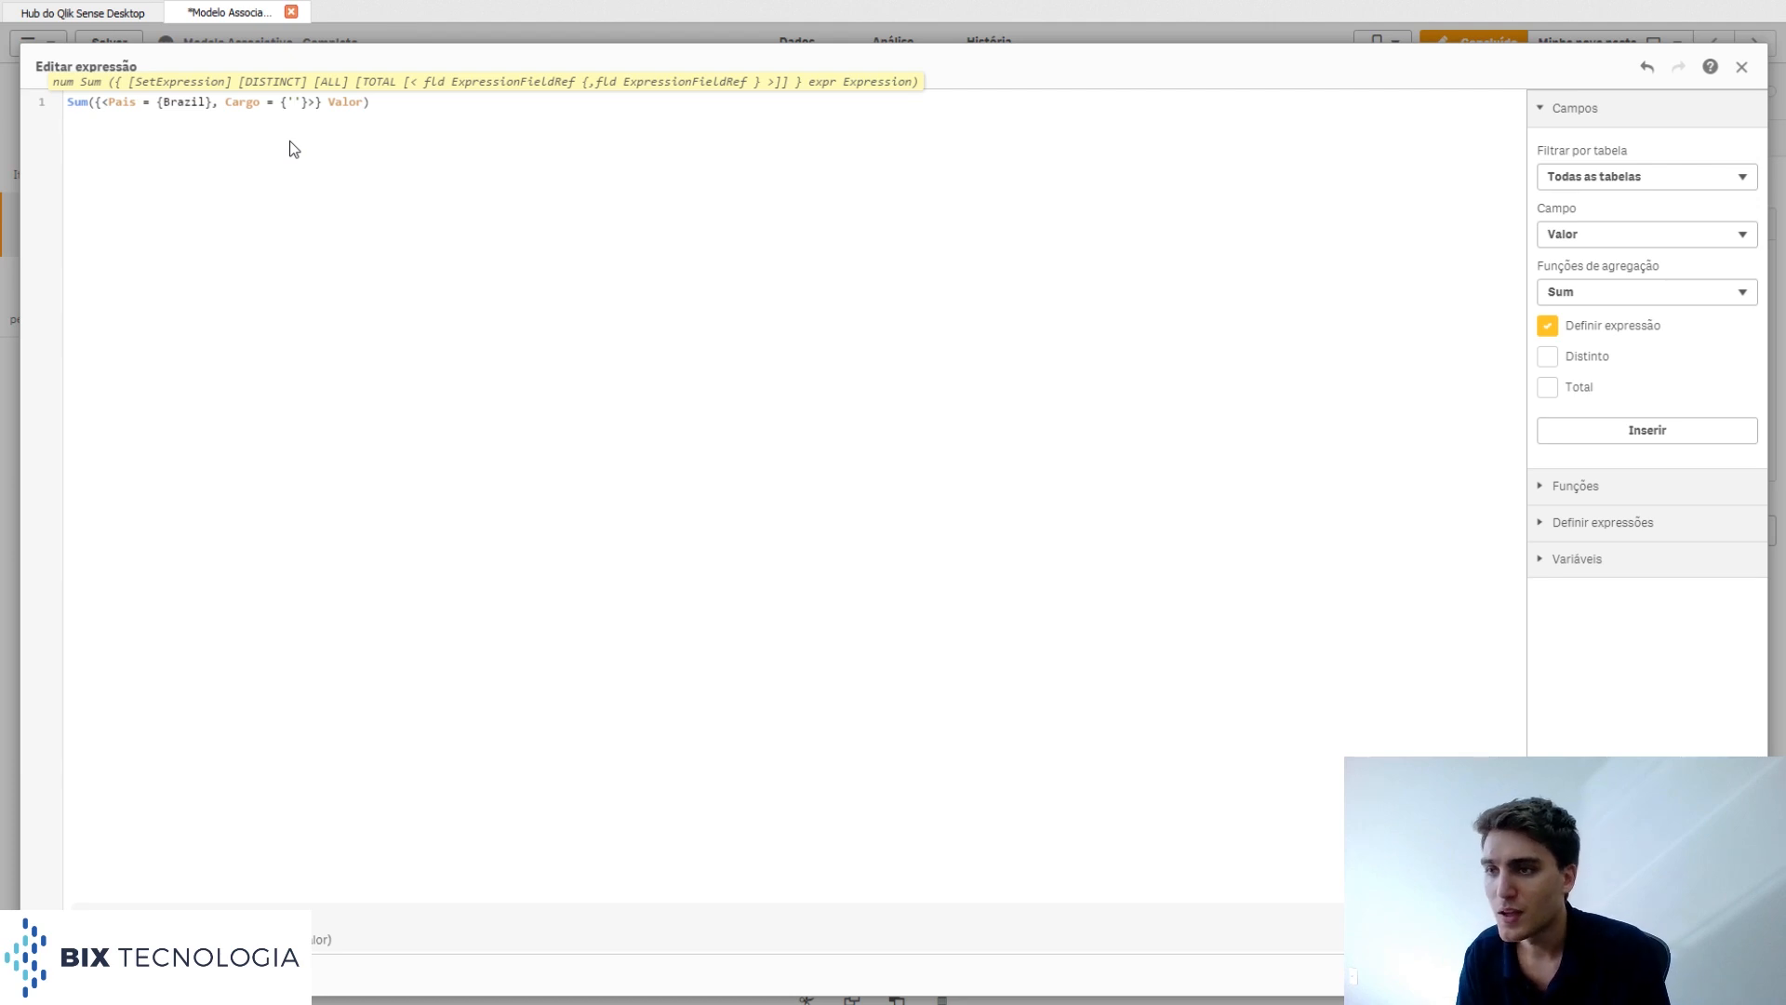
{"action": "type", "text": "Sa"}
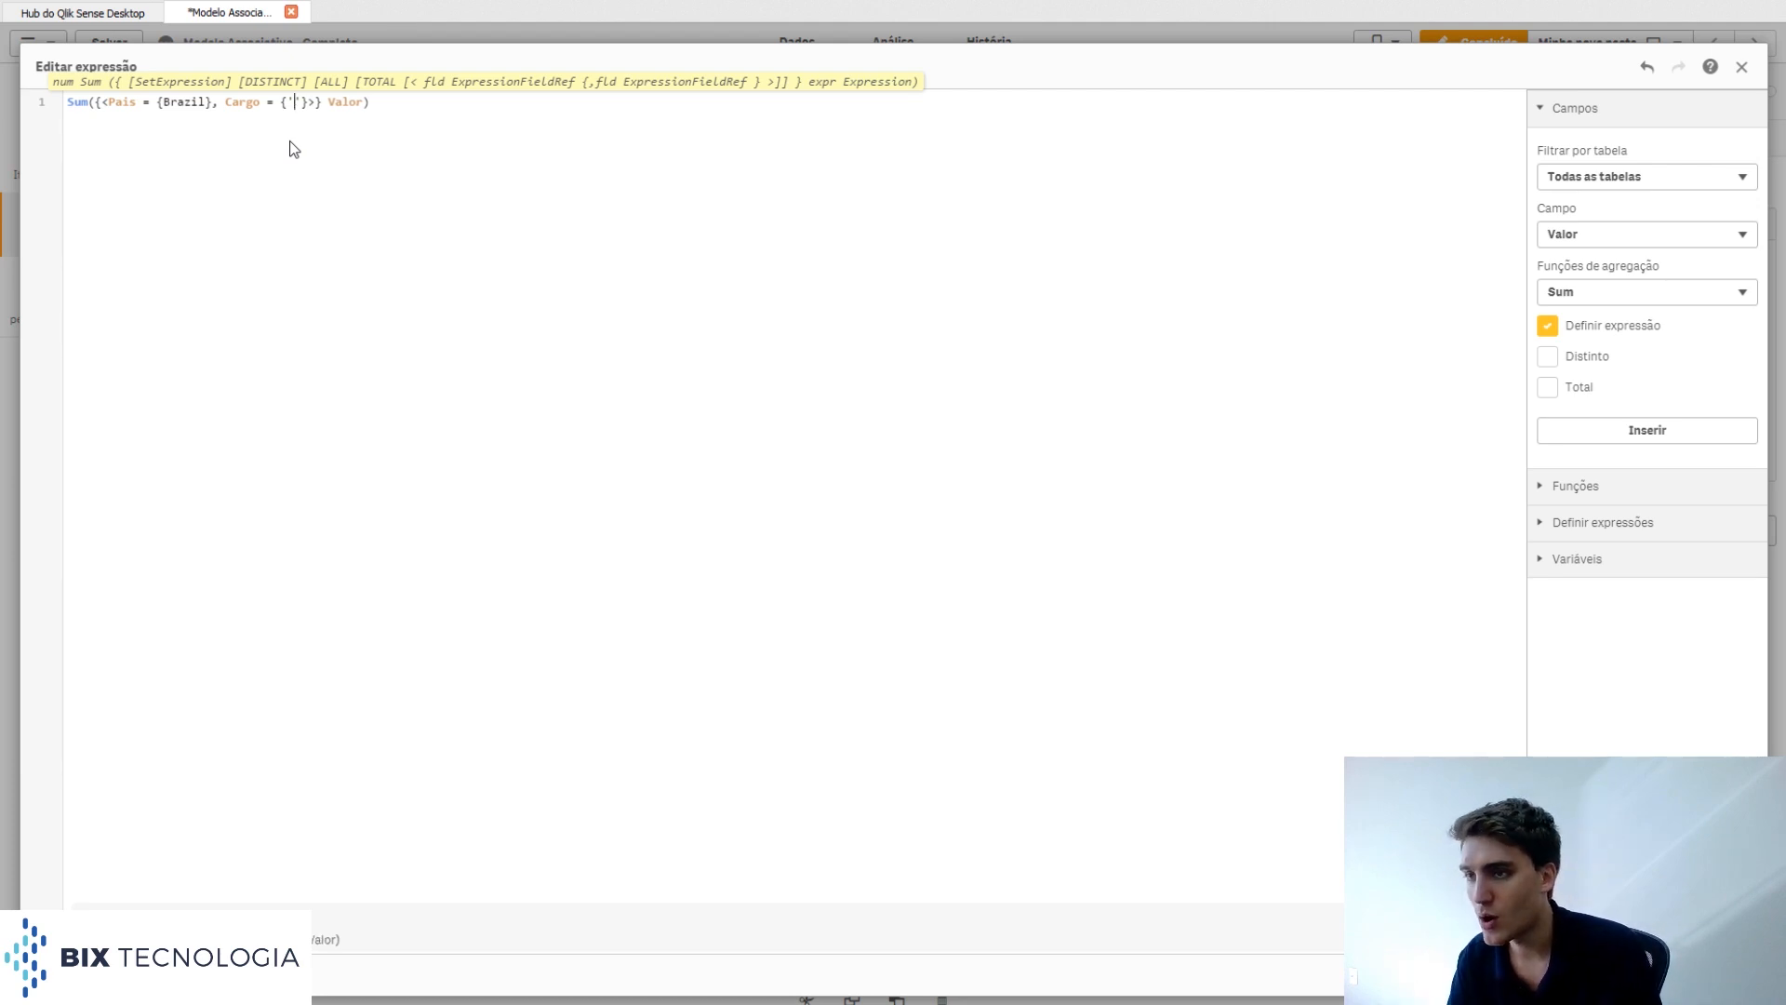
{"action": "type", "text": "les "}
{"action": "type", "text": "Represent"}
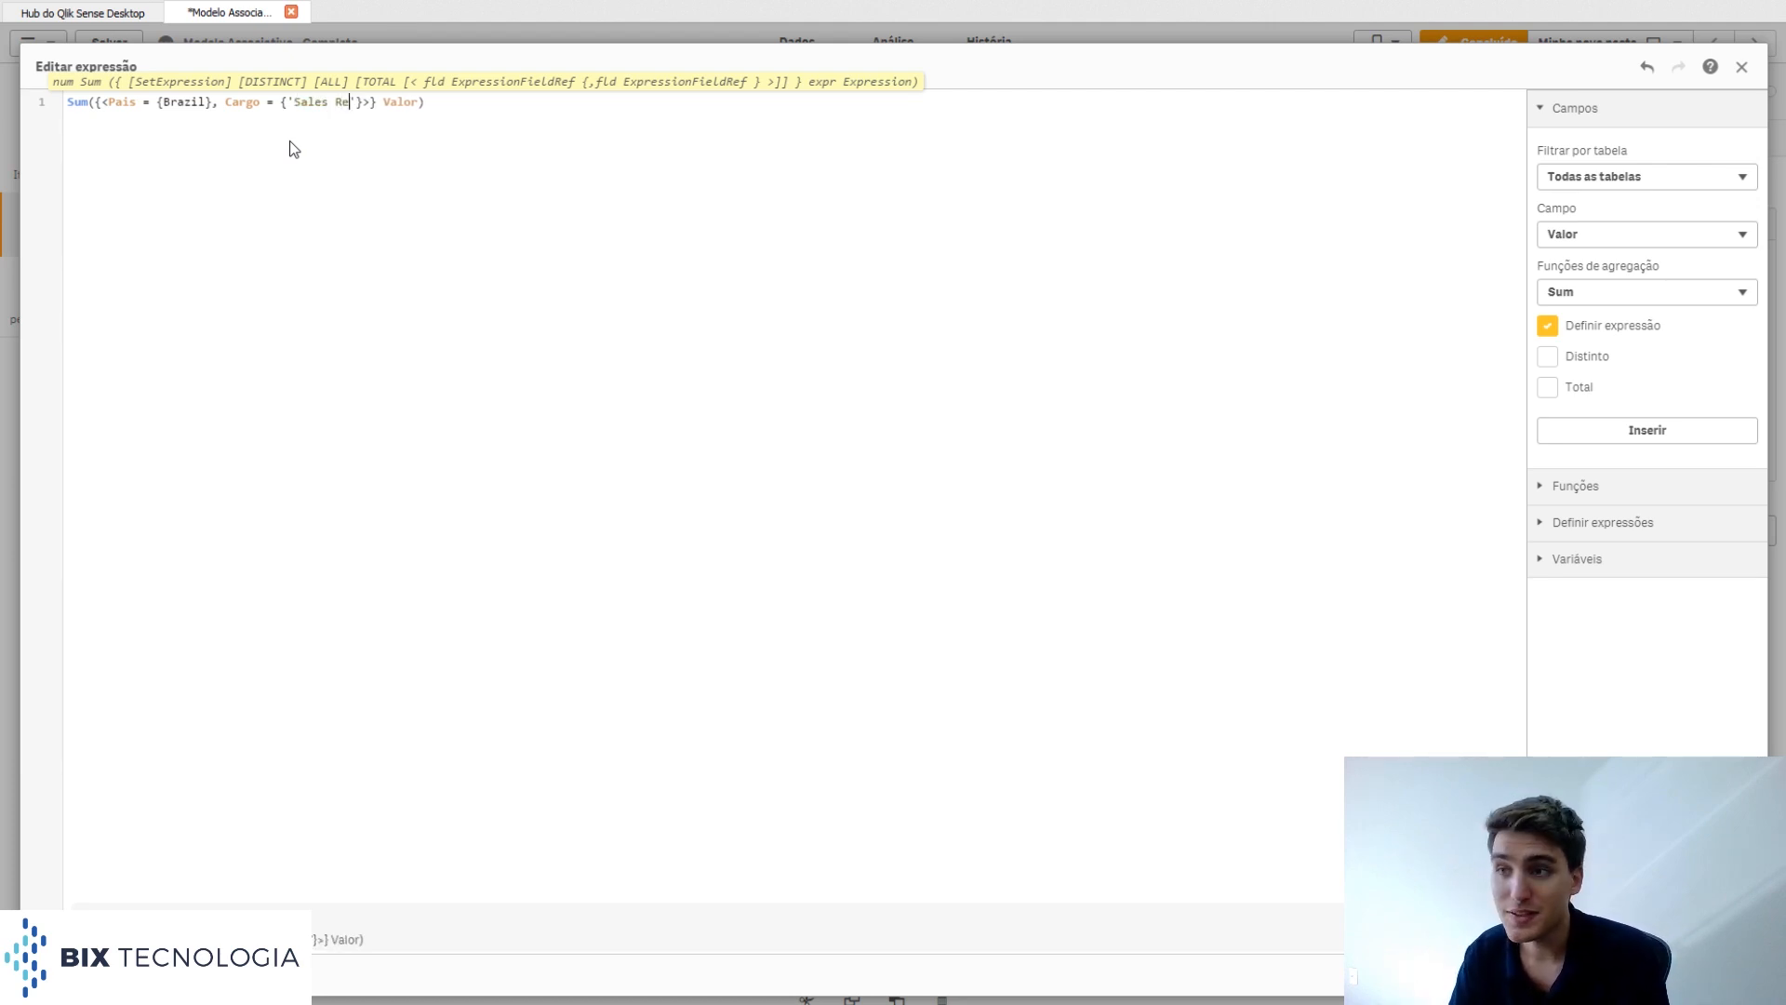
{"action": "type", "text": "ative"}
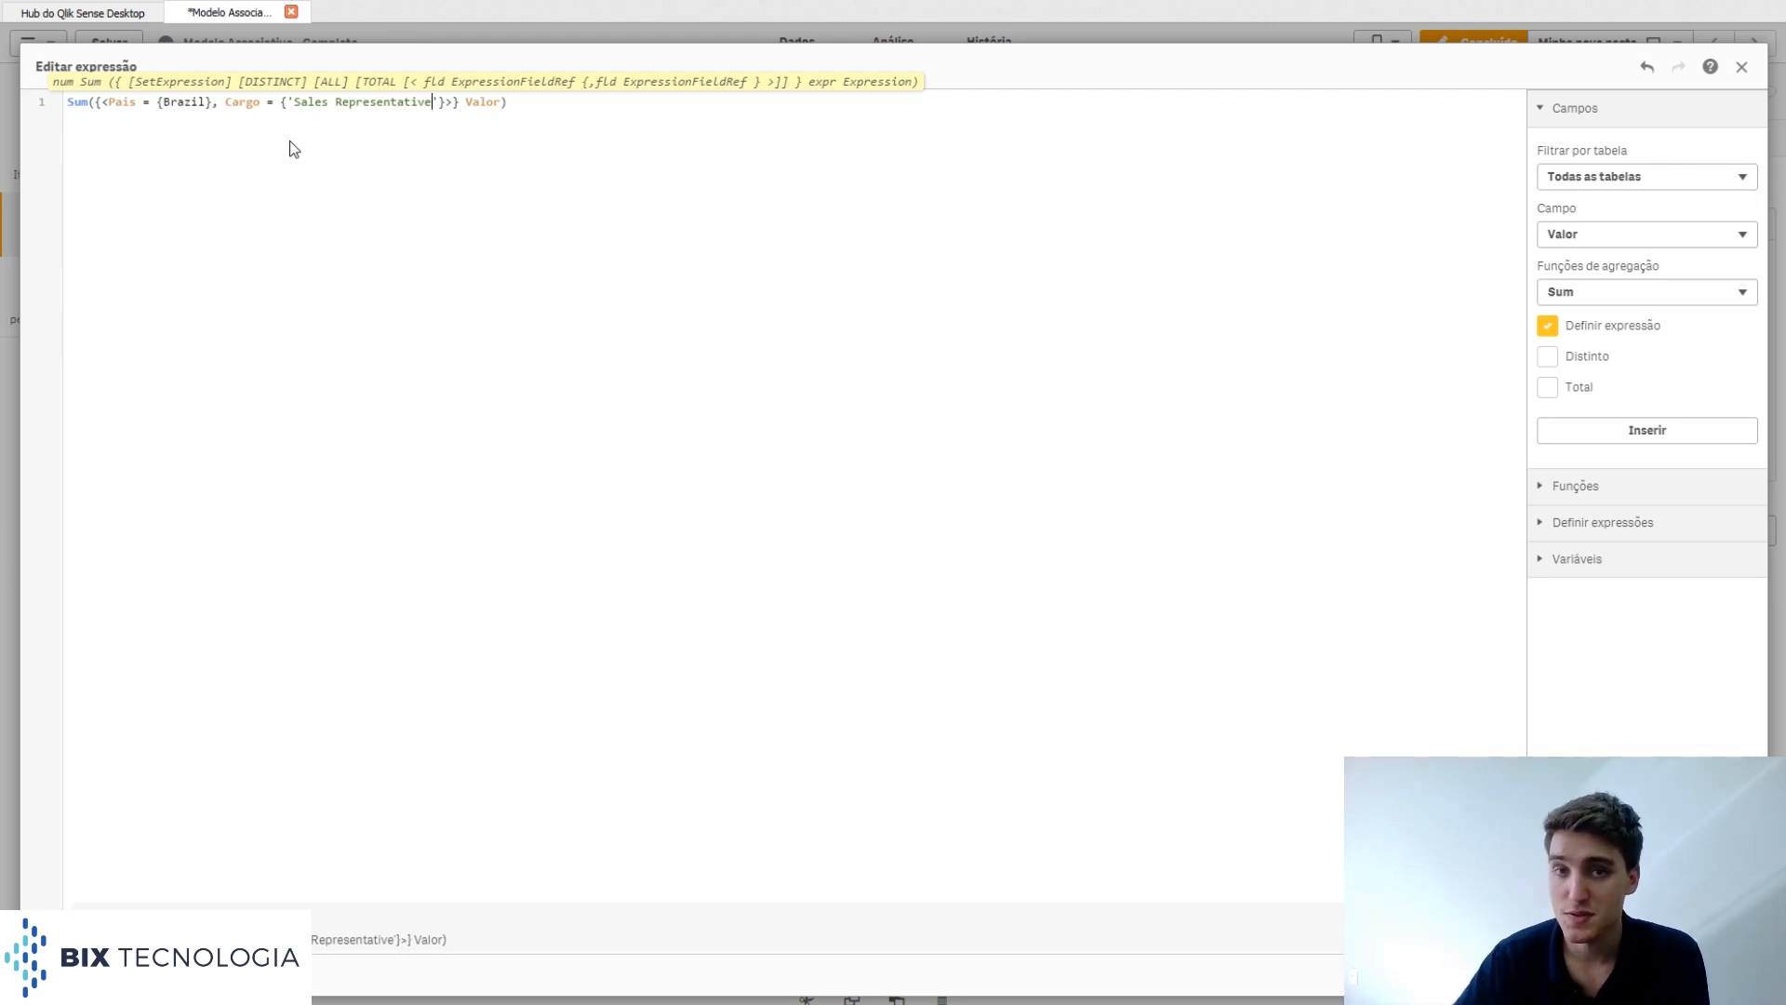
{"action": "left_click", "coordinate": [1721, 973]}
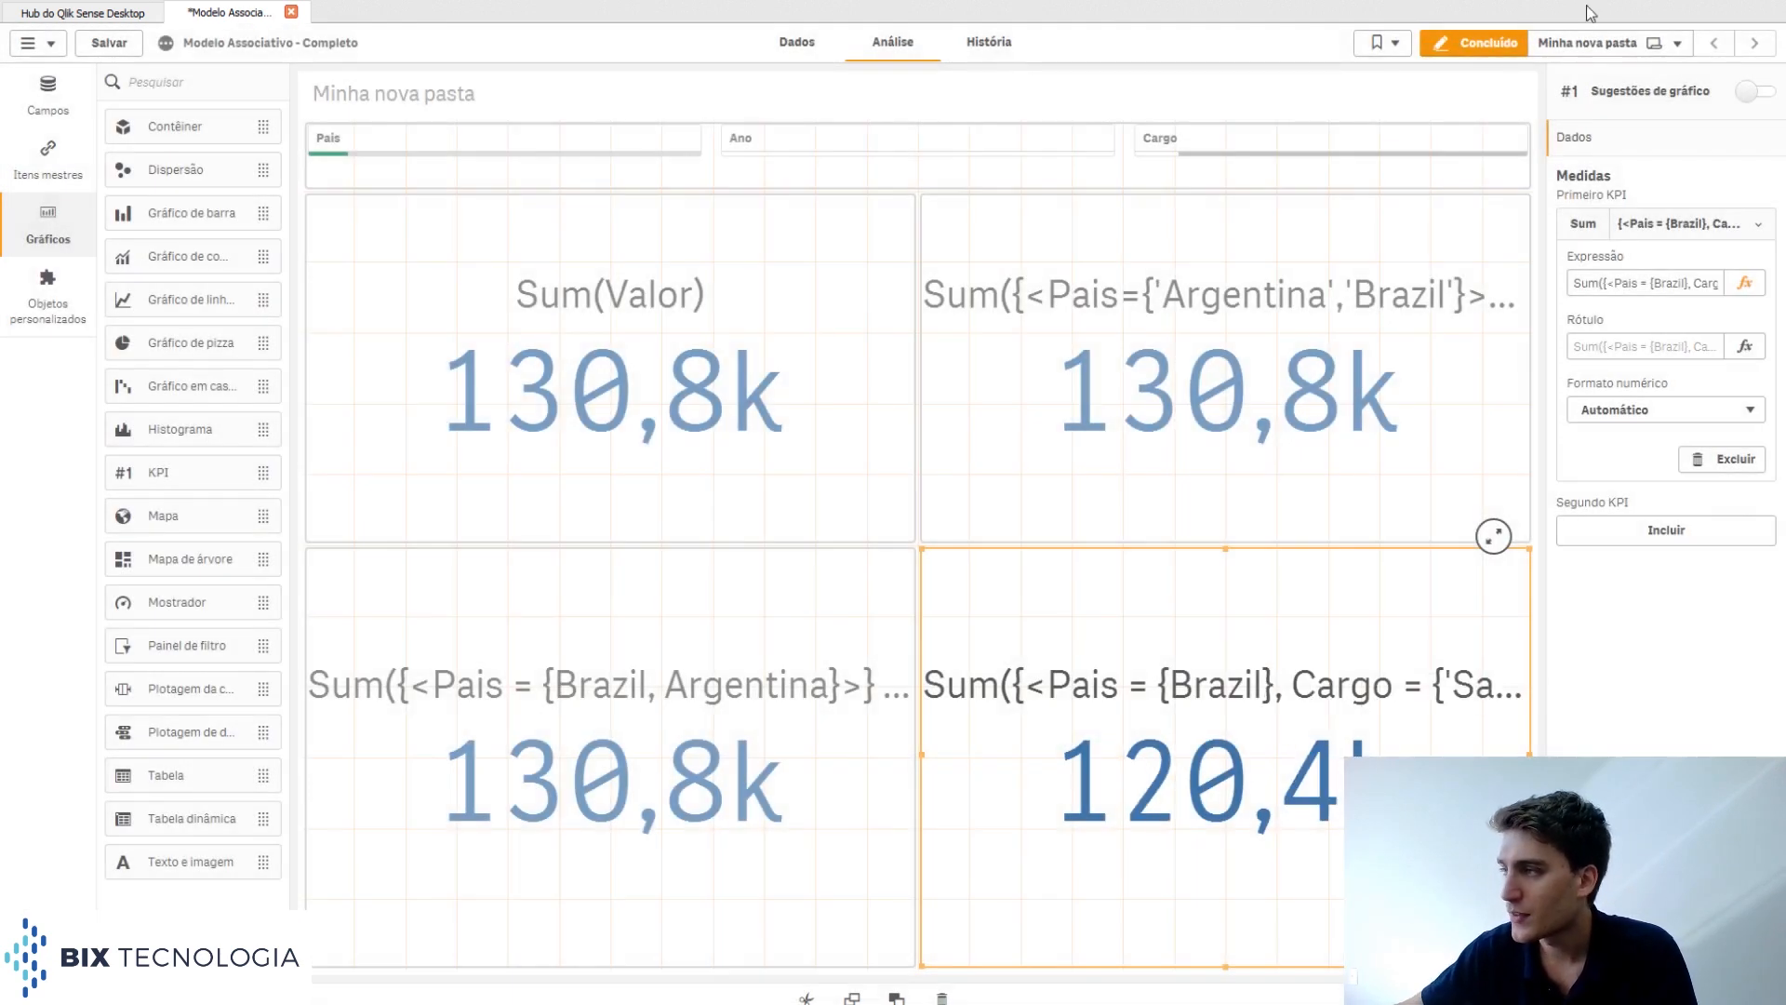
{"action": "left_click", "coordinate": [1487, 43]}
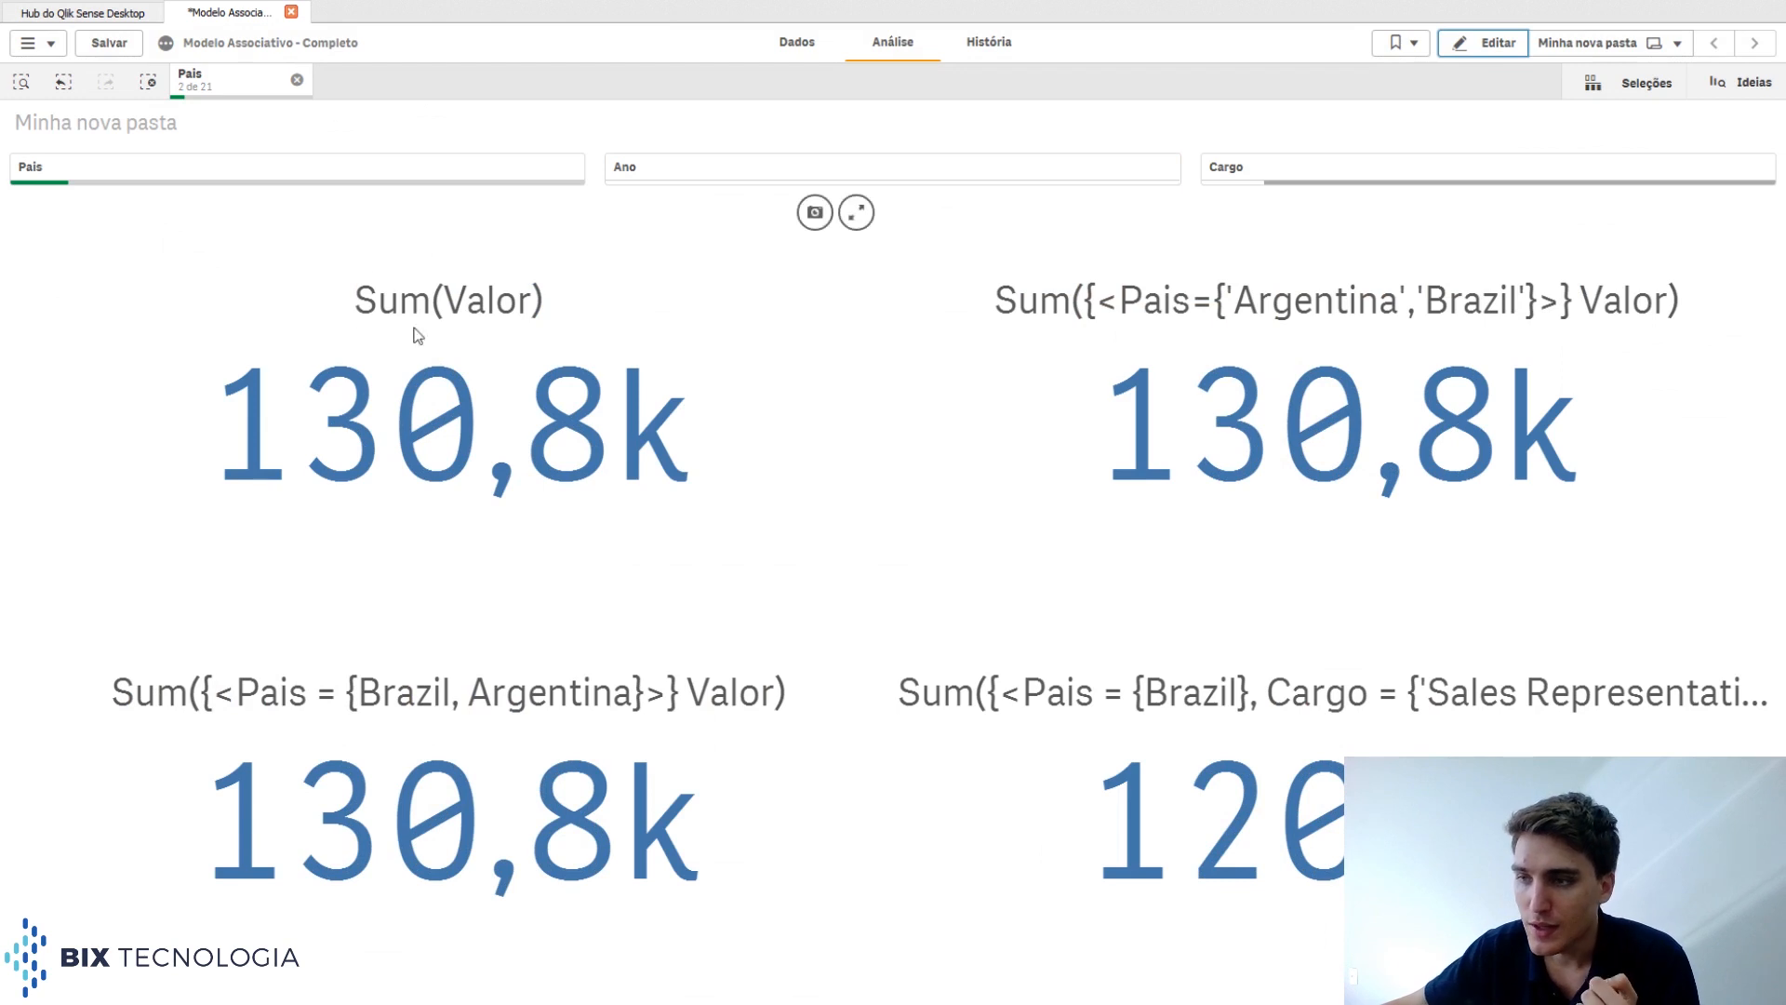
Clear the Pais selection, then filter the sheet by Pais Brazil and Cargo Sales Representative.
{"action": "left_click", "coordinate": [296, 80]}
{"action": "left_click", "coordinate": [288, 177]}
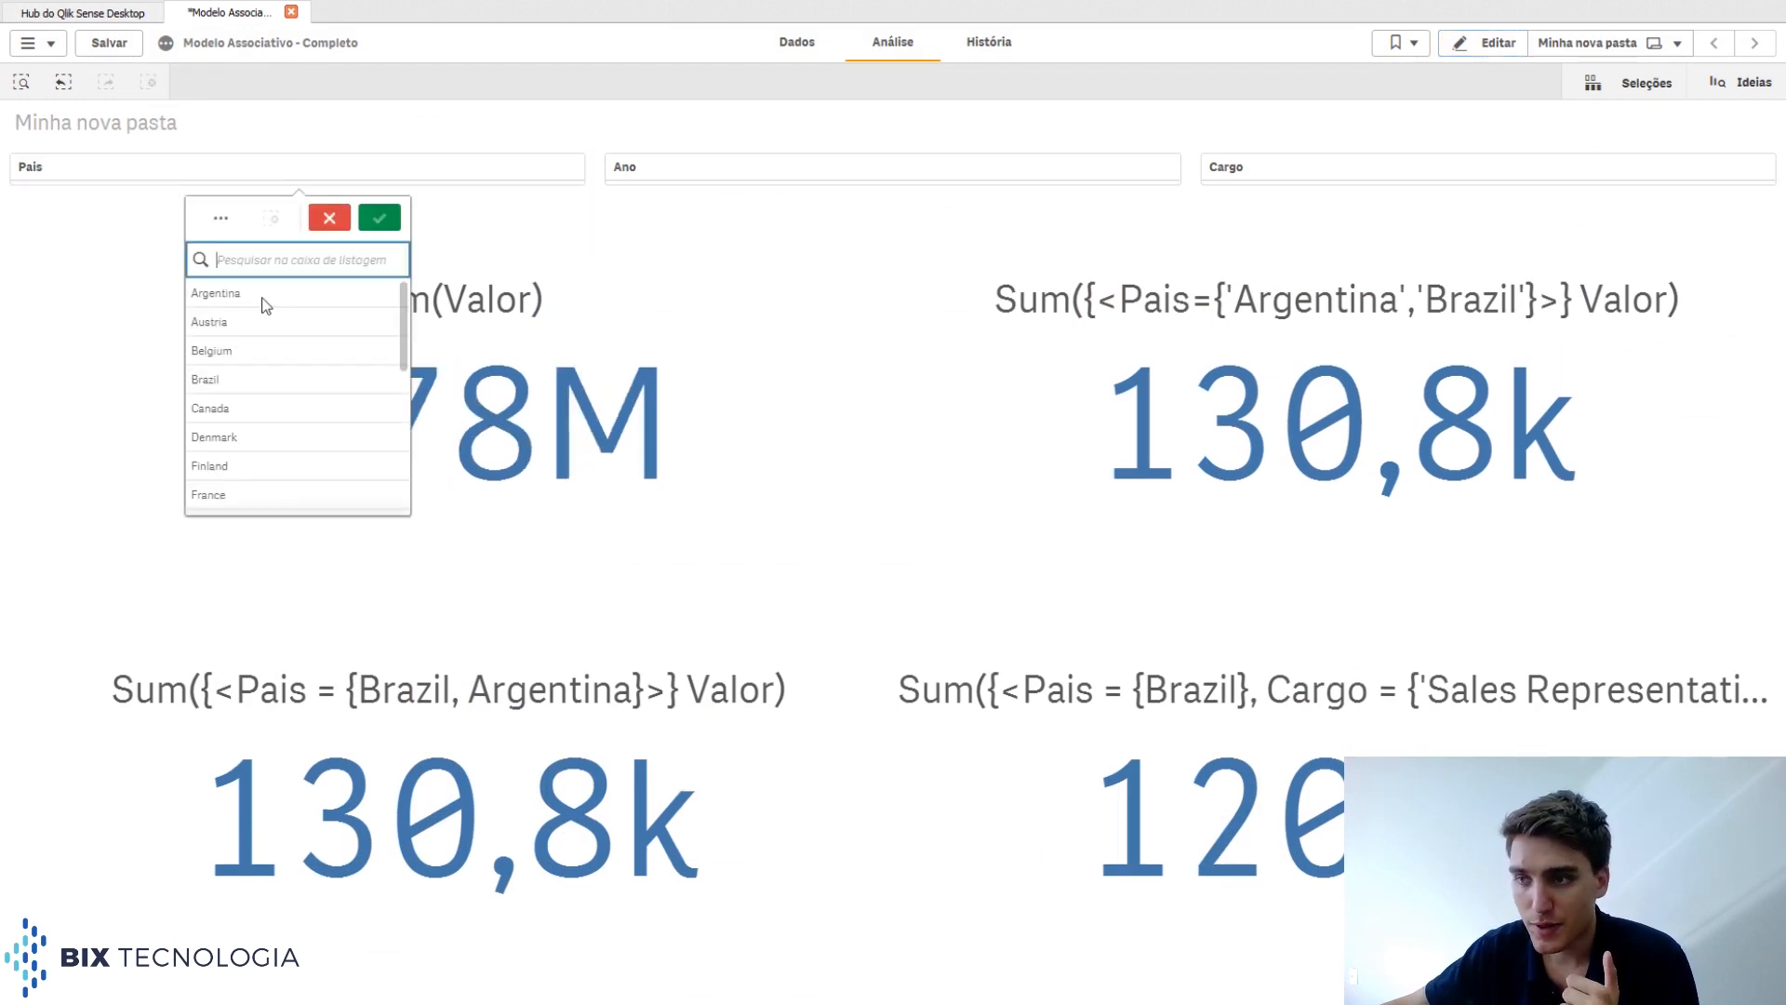
{"action": "left_click", "coordinate": [247, 379]}
{"action": "left_click", "coordinate": [379, 218]}
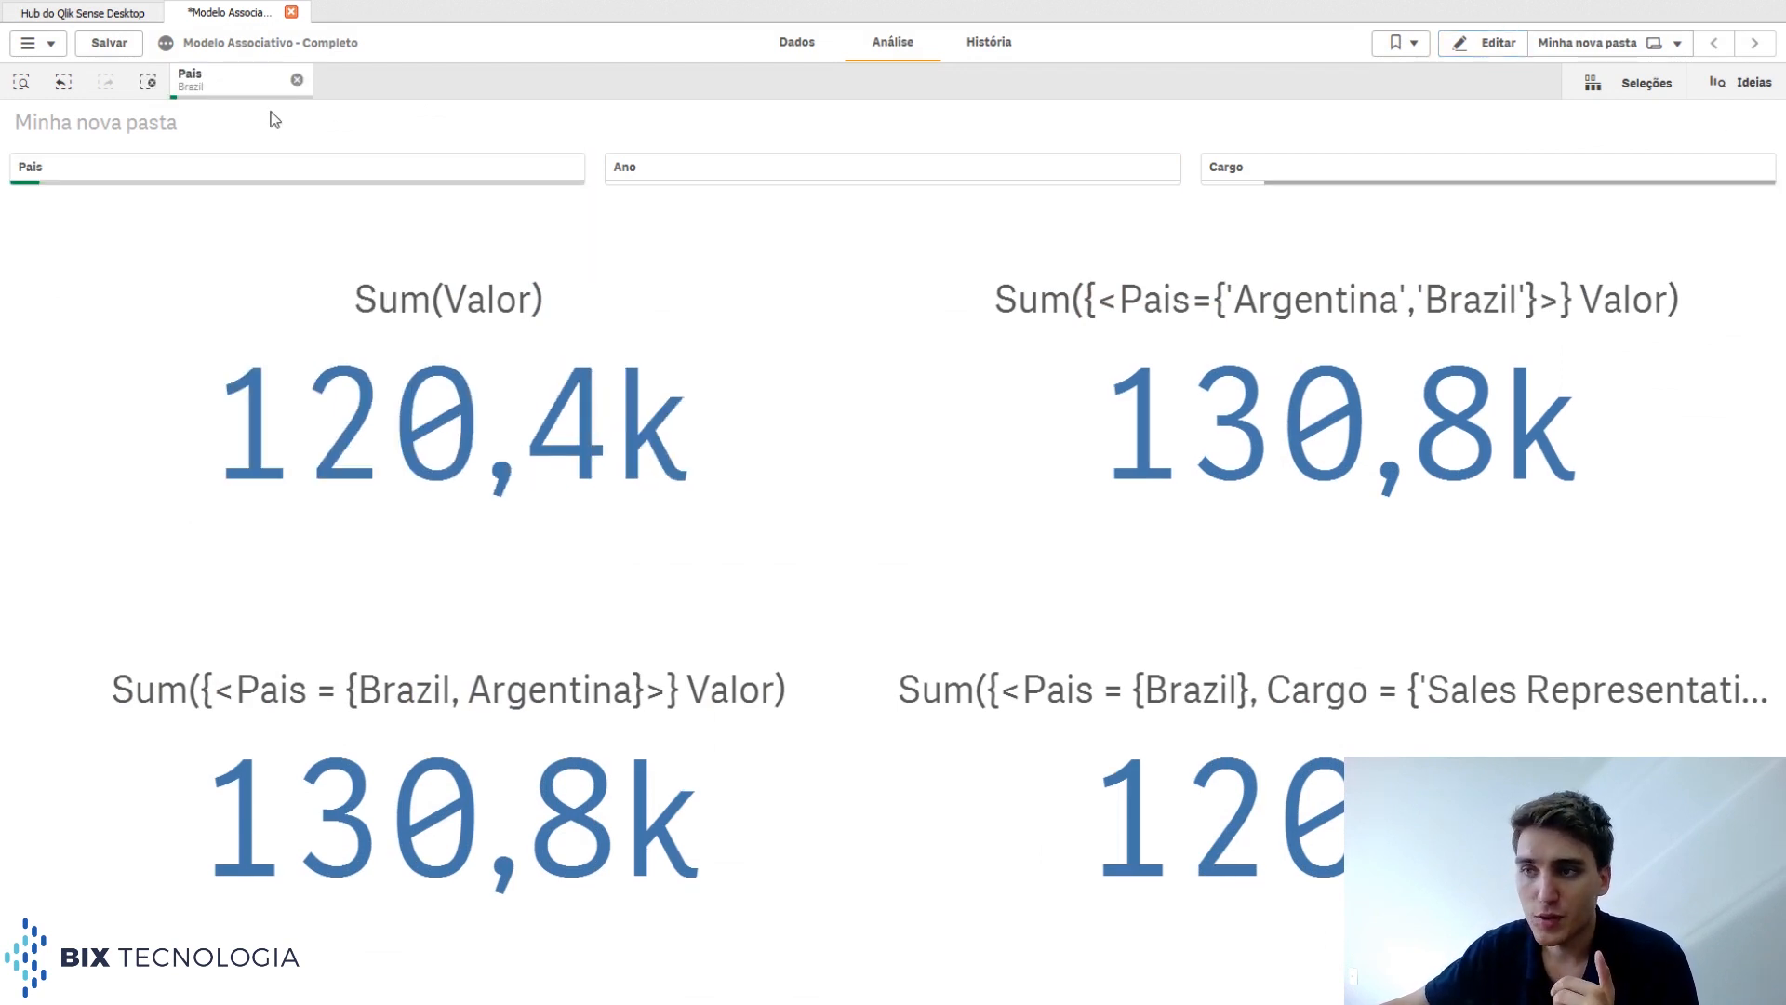
{"action": "left_click", "coordinate": [1256, 177]}
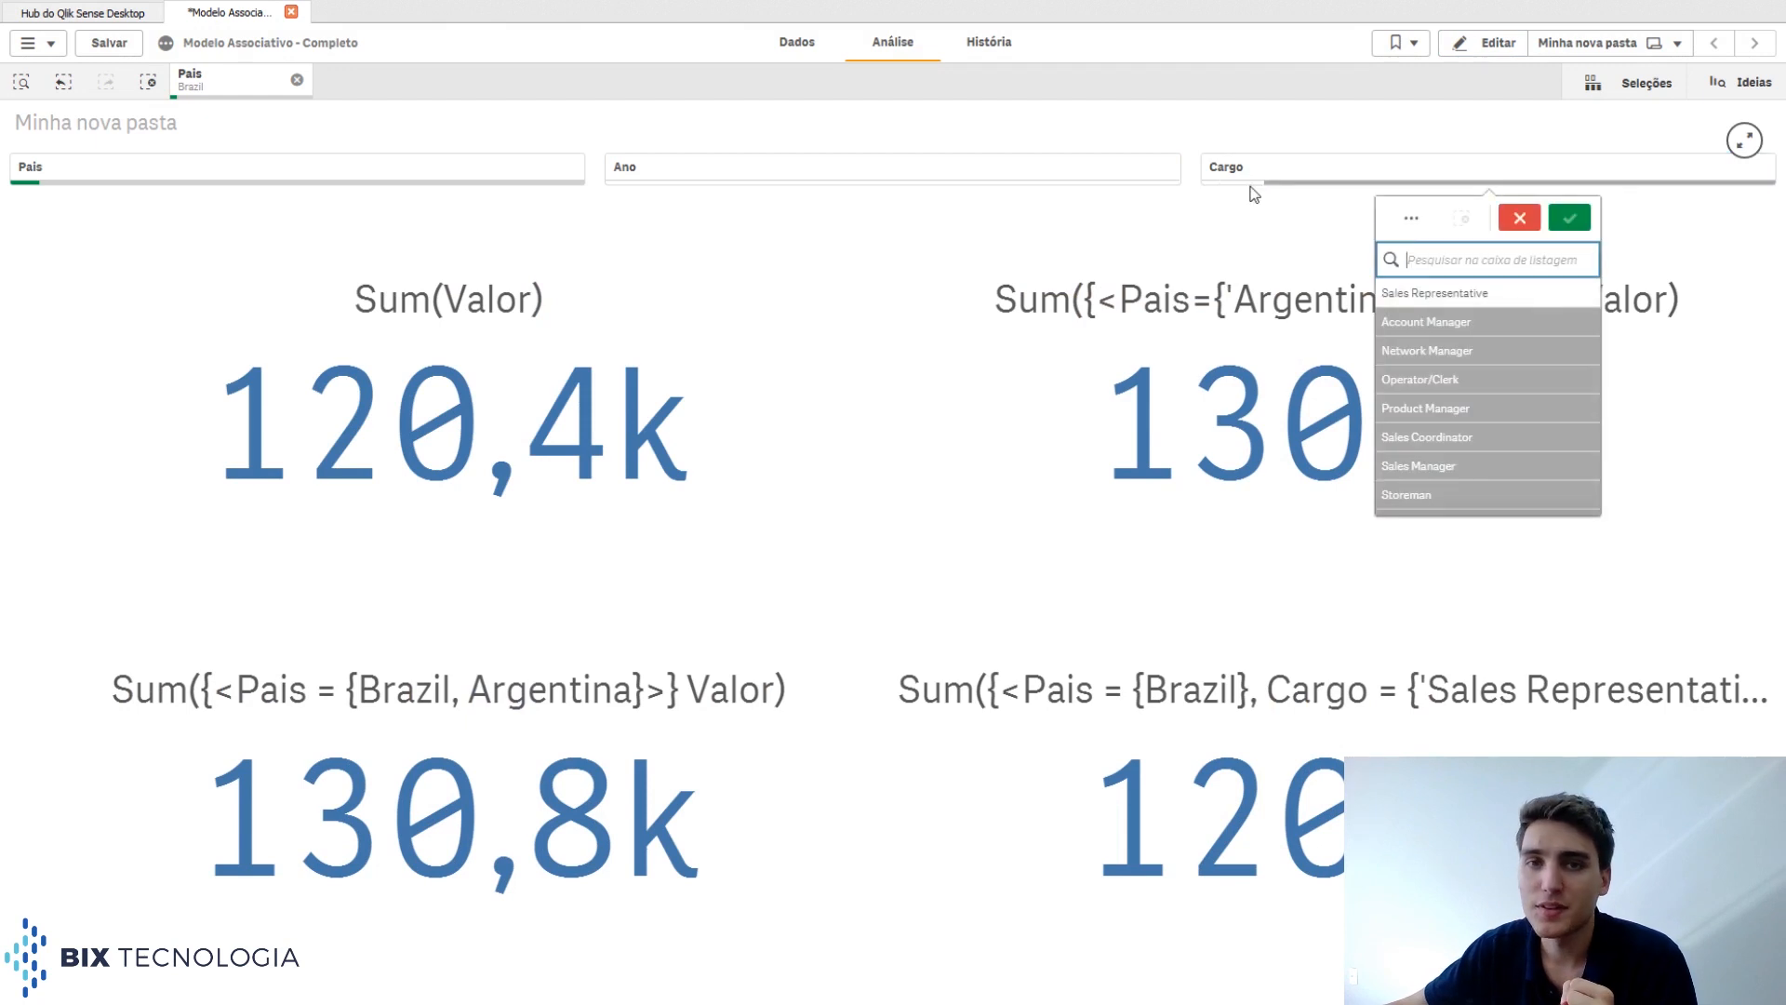
{"action": "left_click", "coordinate": [1463, 292]}
{"action": "left_click", "coordinate": [1569, 217]}
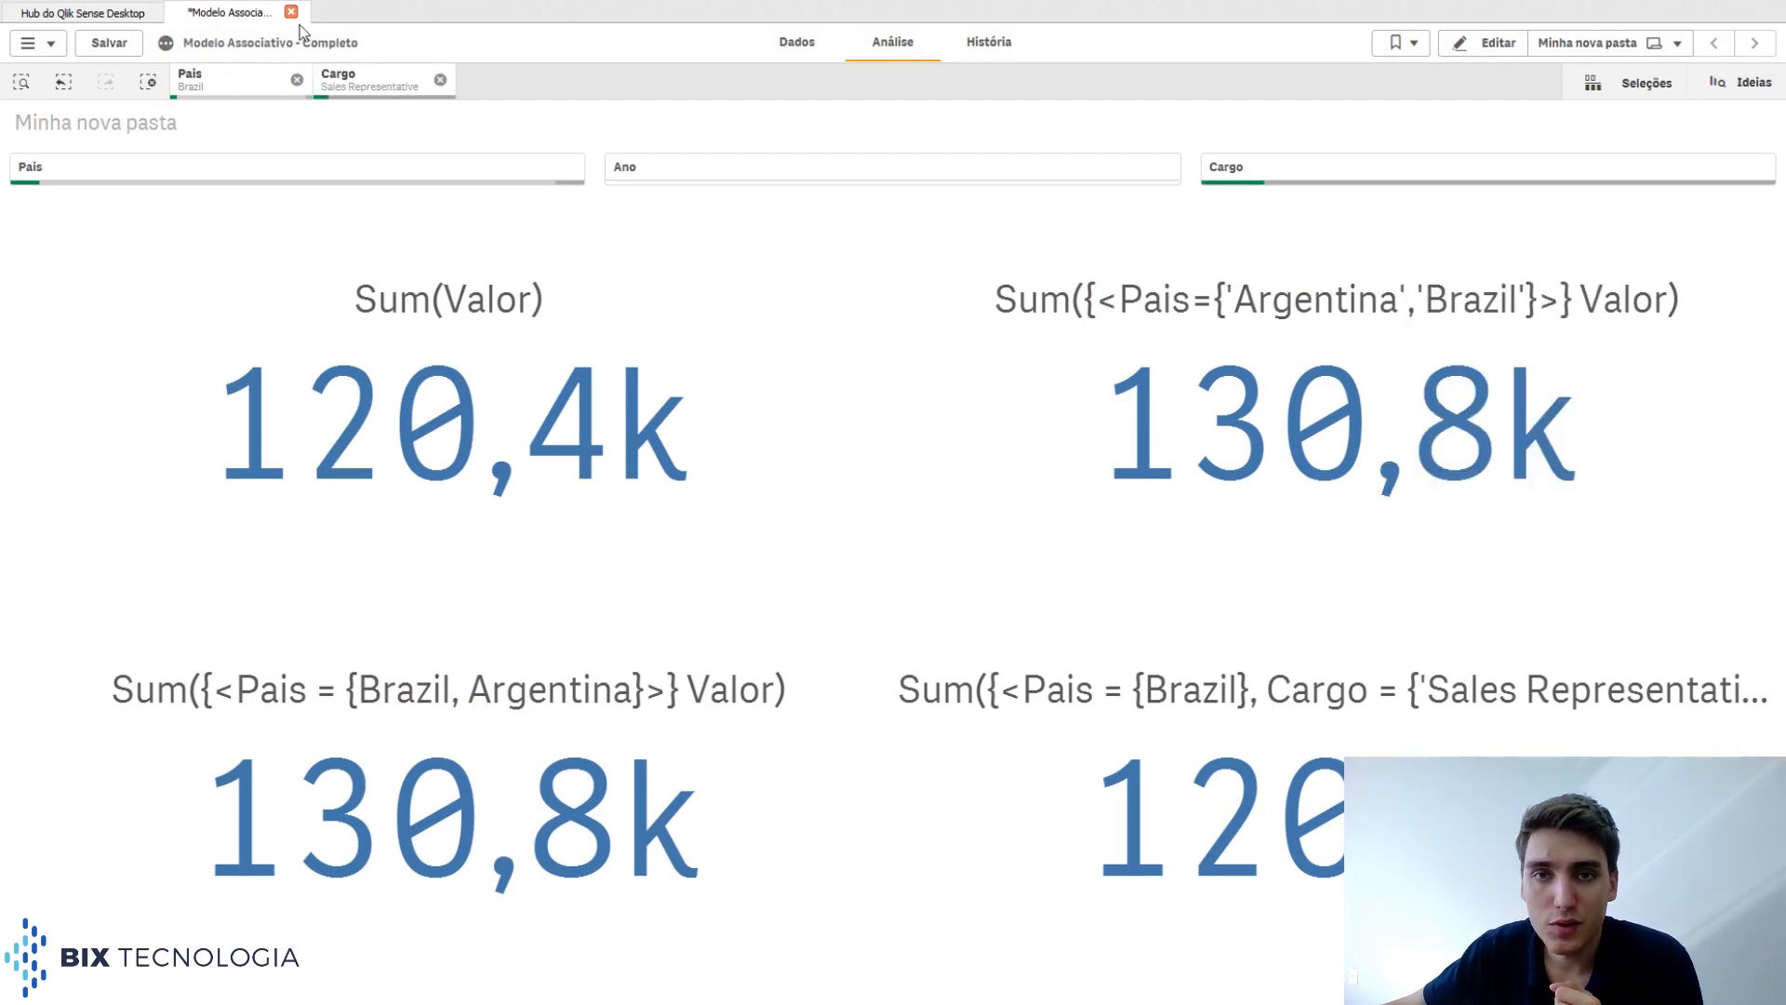
Filter the sheet by Ano 2018 as well to compare the four KPIs.
{"action": "left_click", "coordinate": [764, 177]}
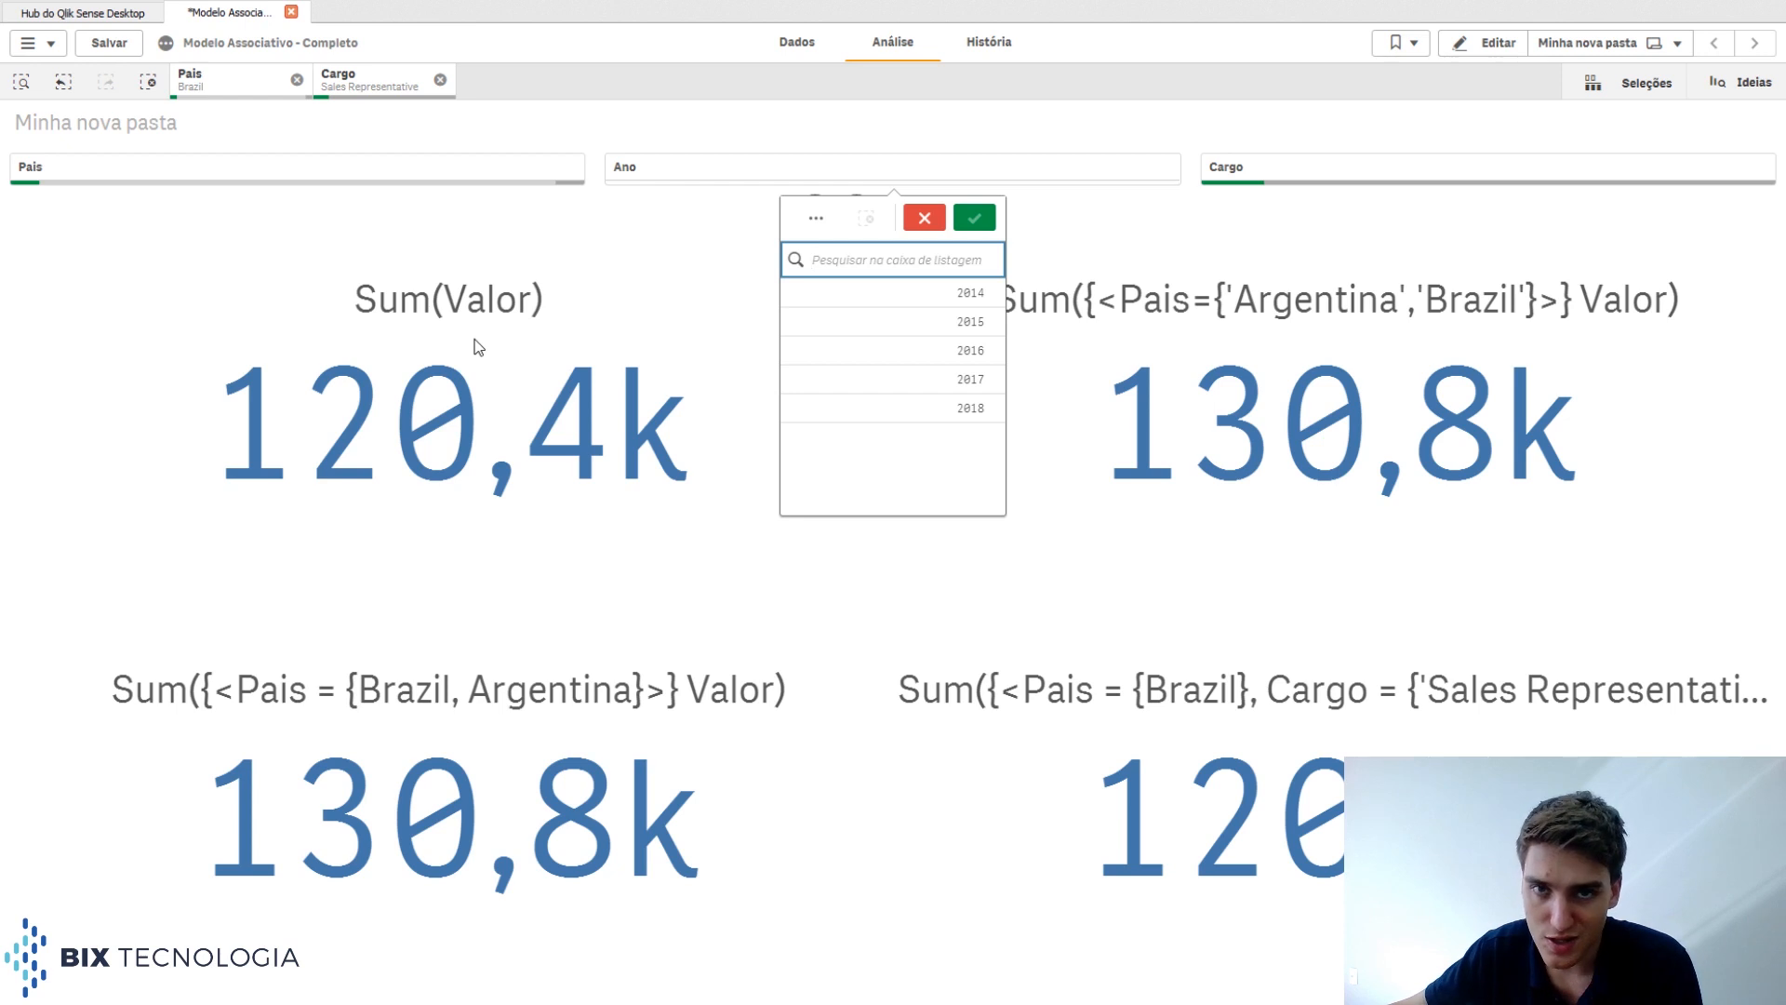
{"action": "left_click", "coordinate": [977, 408]}
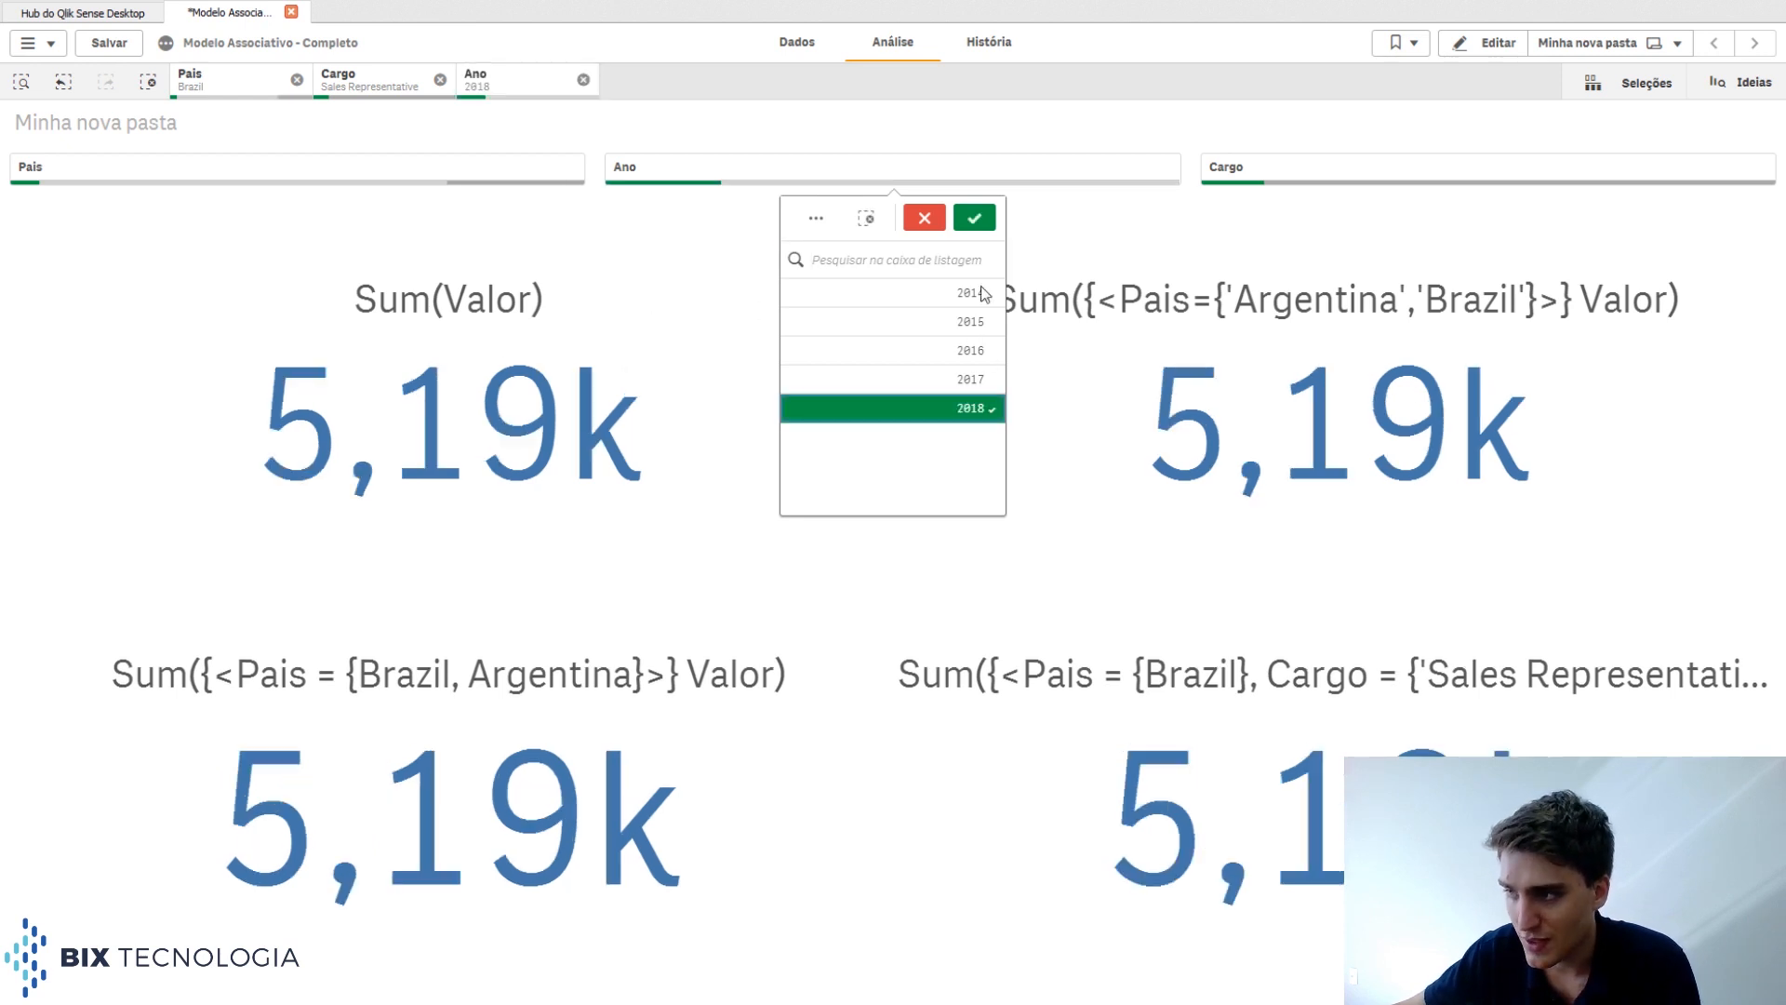
{"action": "left_click", "coordinate": [974, 217]}
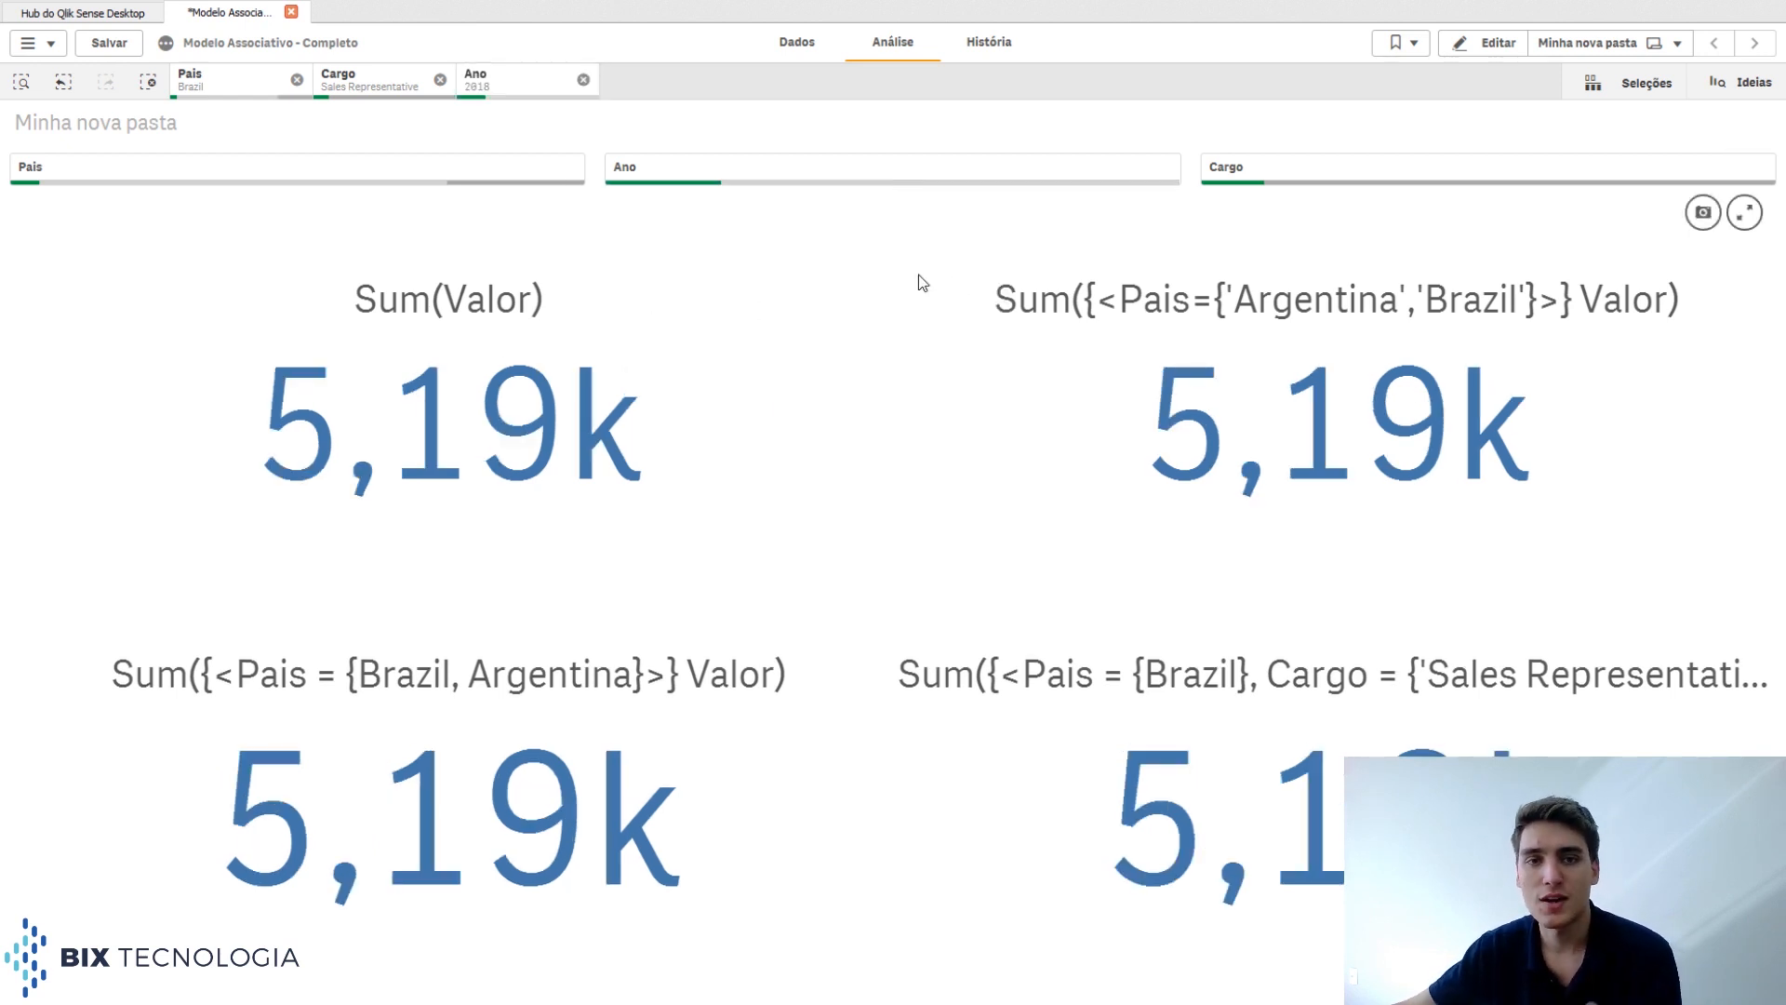